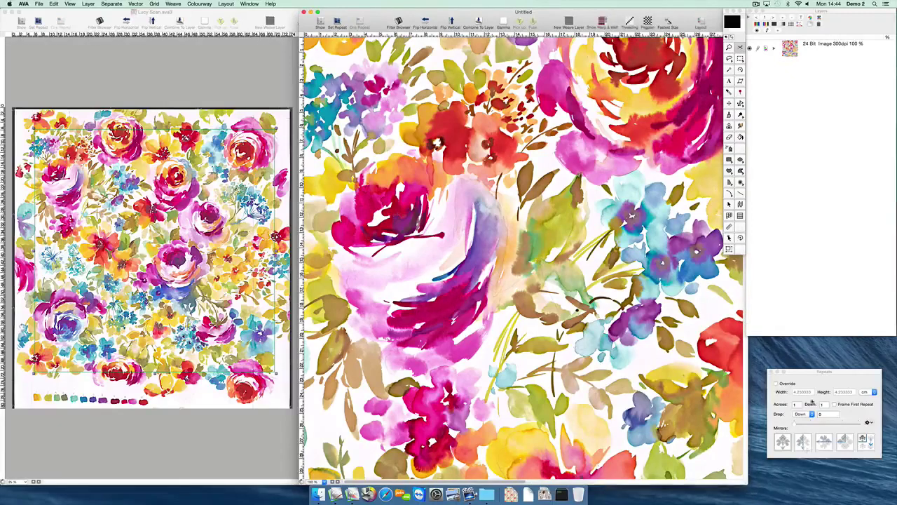
Set the repeat to 2 across and 2 down with a half drop
left_click(797, 405)
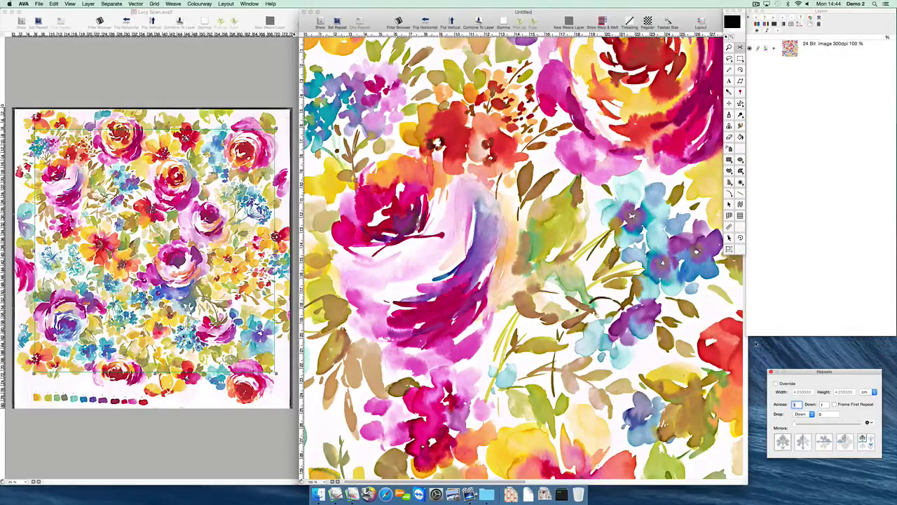
type("2")
key("Tab")
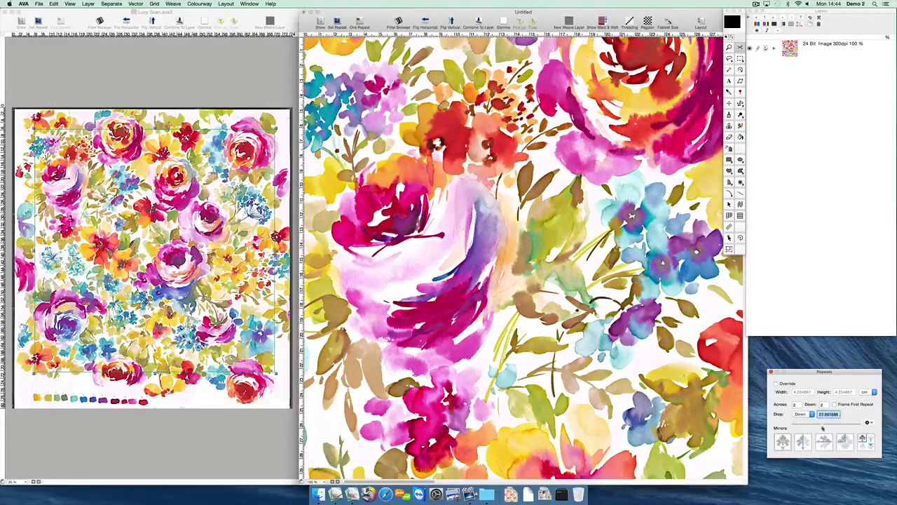
left_click_drag(823, 429, 827, 427)
left_click(869, 423)
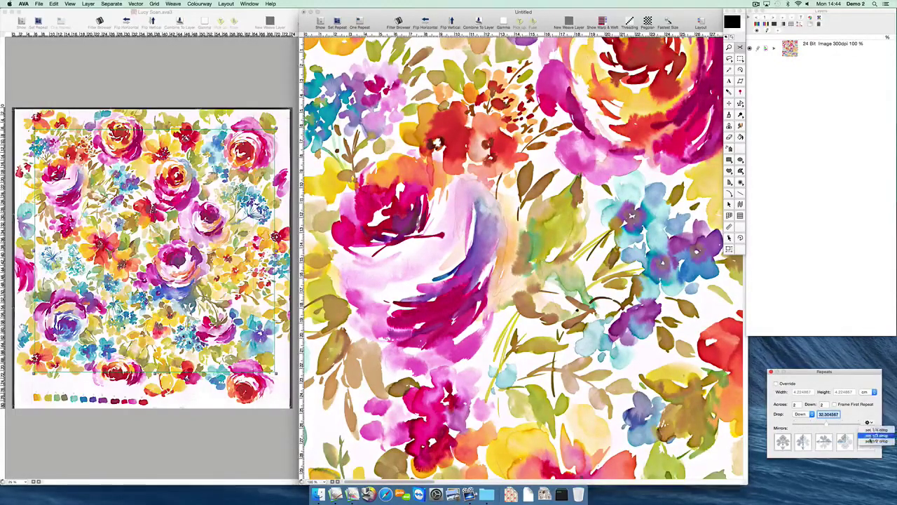
left_click(869, 444)
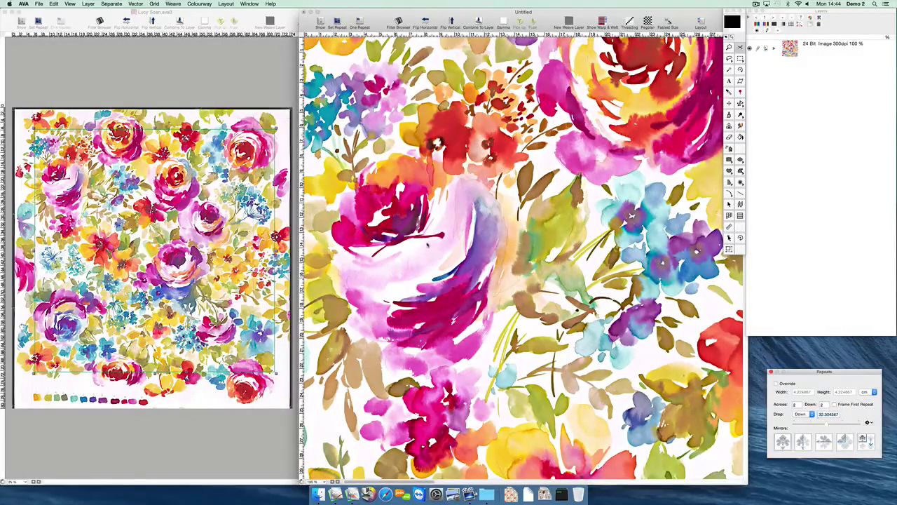
Set up a soft 348-pixel Carbon Copy brush that copies from the Lucy Scan artwork to the matching place in the half-drop repeat
scroll(428, 245, "down", 2)
left_click_drag(453, 272, 386, 166)
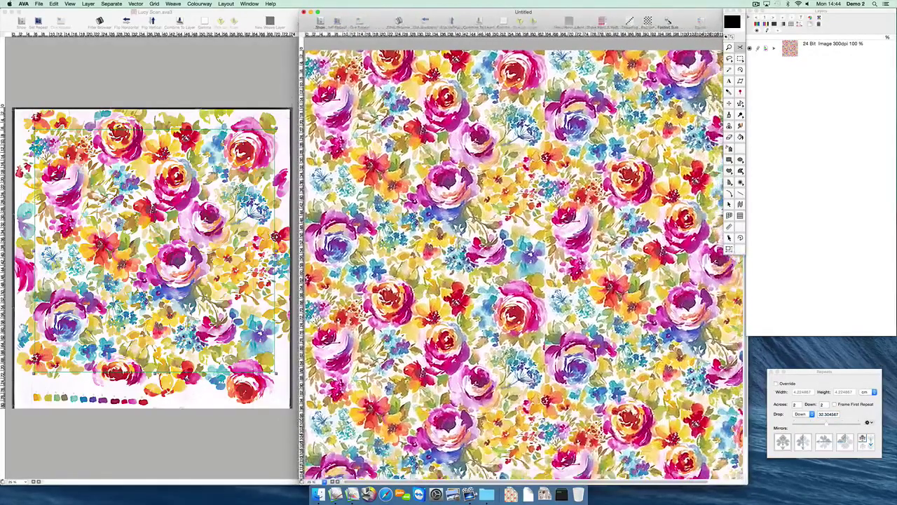
left_click(729, 126)
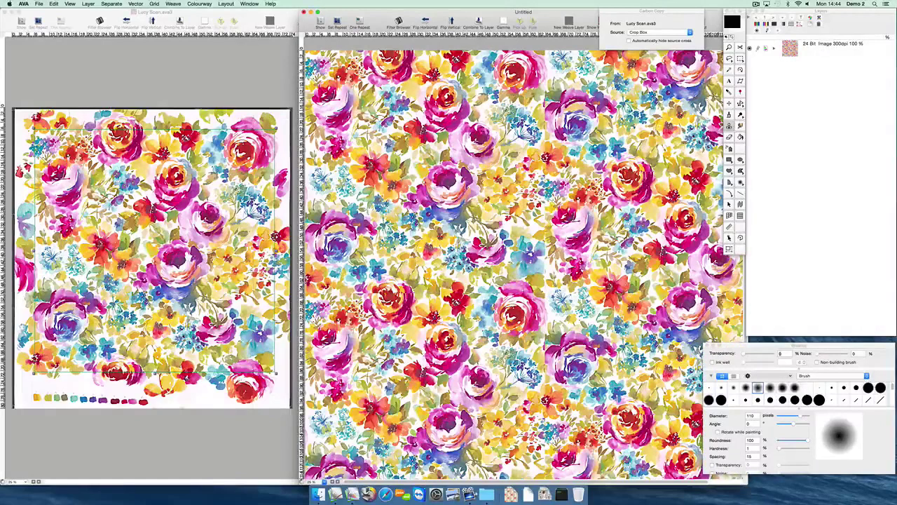
left_click_drag(800, 416, 809, 416)
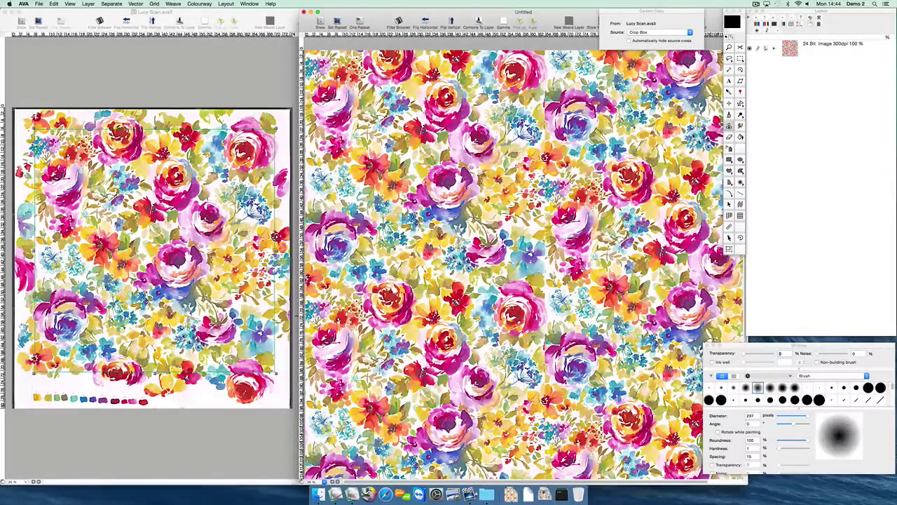
left_click(211, 186)
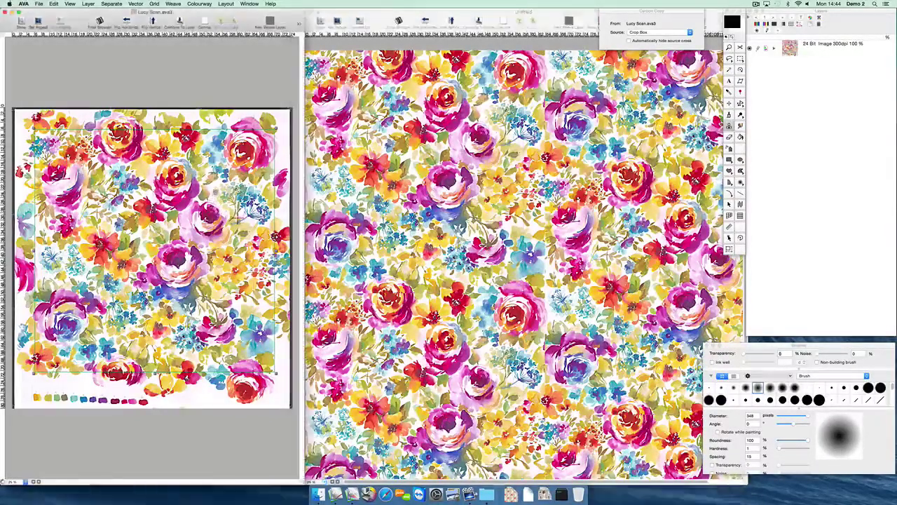
left_click(366, 131)
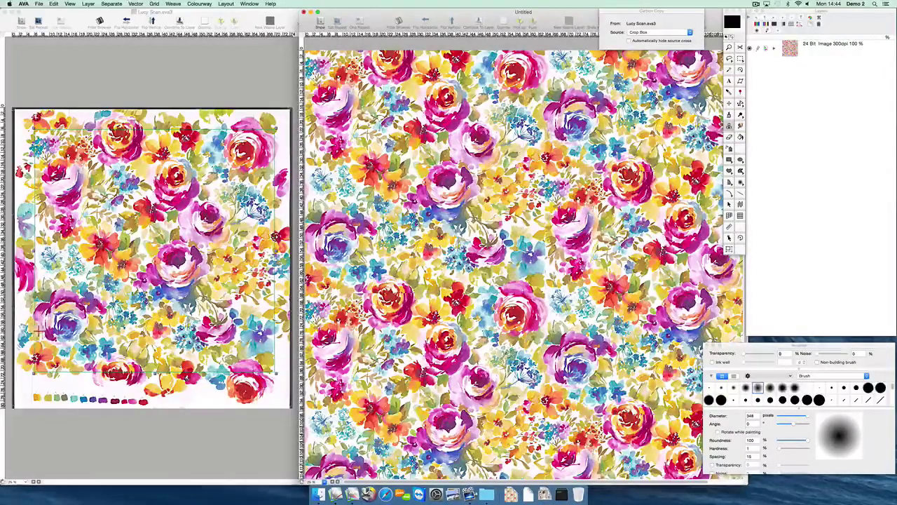
Paint source artwork over the join running through the yellow and orange flower beside the blue umbel
left_click(547, 143, "super")
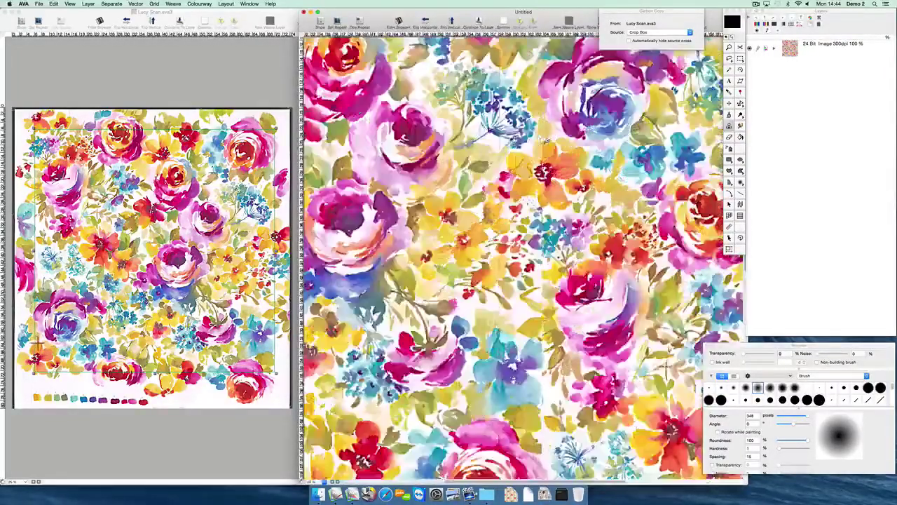
left_click(548, 142, "super")
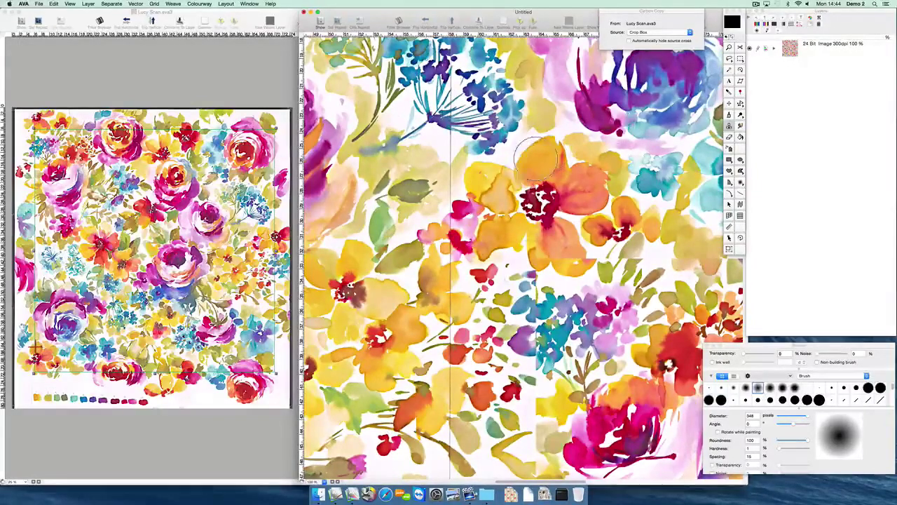
mouse_move(538, 159)
left_mouse_down()
mouse_move(535, 210)
mouse_move(529, 206)
mouse_move(551, 258)
mouse_move(572, 255)
mouse_move(569, 272)
mouse_move(594, 268)
mouse_move(592, 257)
mouse_move(564, 275)
mouse_move(527, 258)
left_mouse_up()
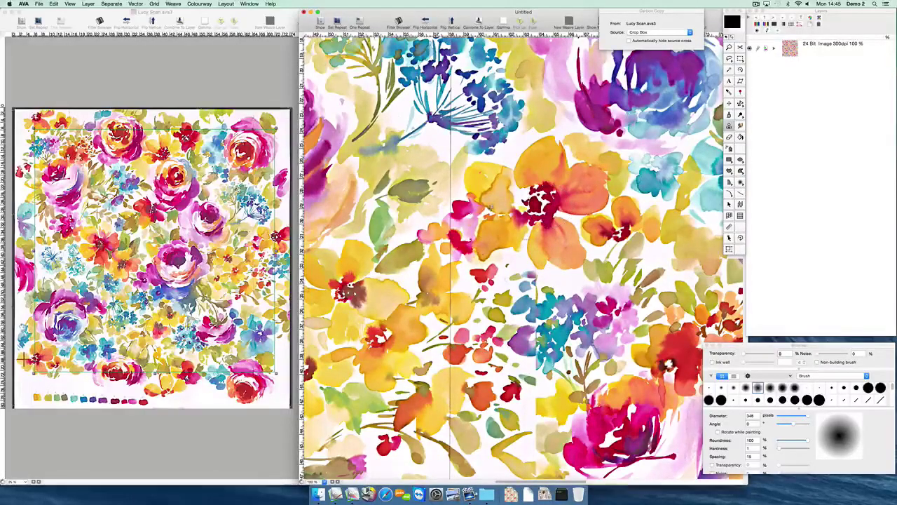
Reduce the Carbon Copy brush to 206 pixels and paint out the joins around the turquoise flower and the pink rose below it
key("super+minus")
scroll(523, 172, "down", 5)
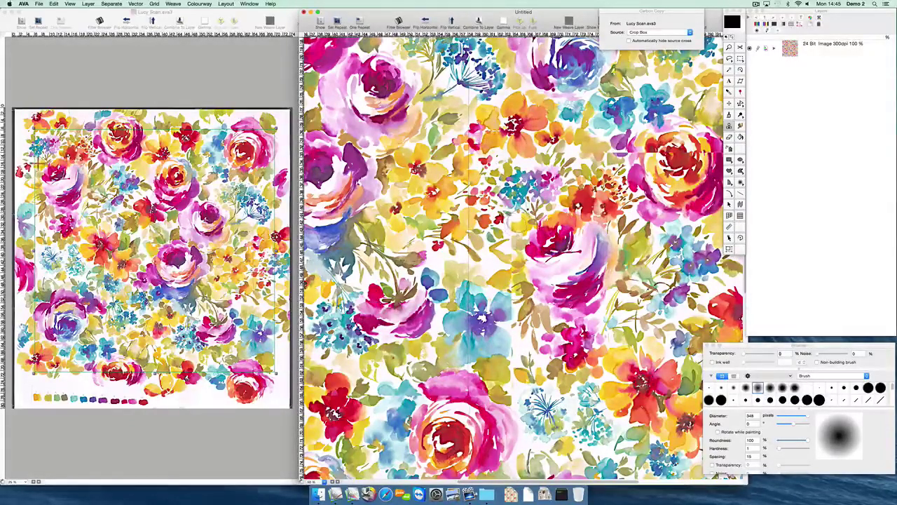
key("bracketleft")
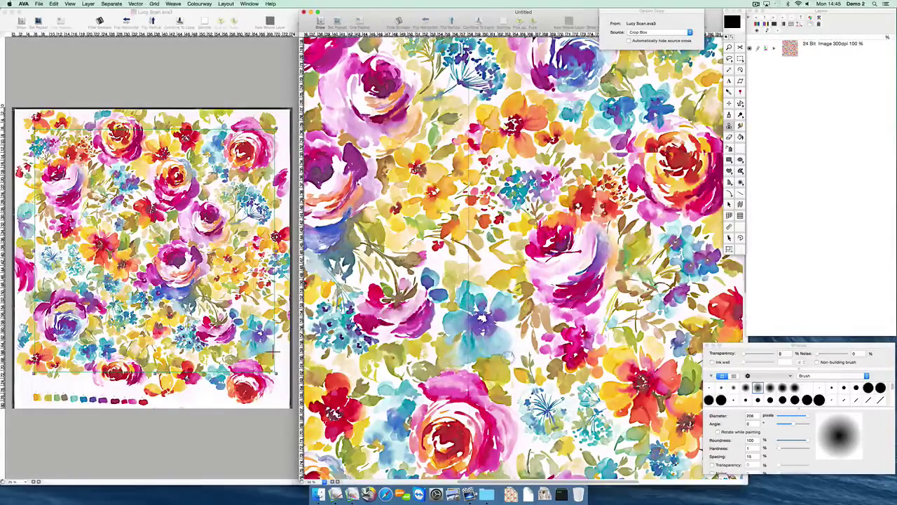
scroll(503, 350, "down", 4)
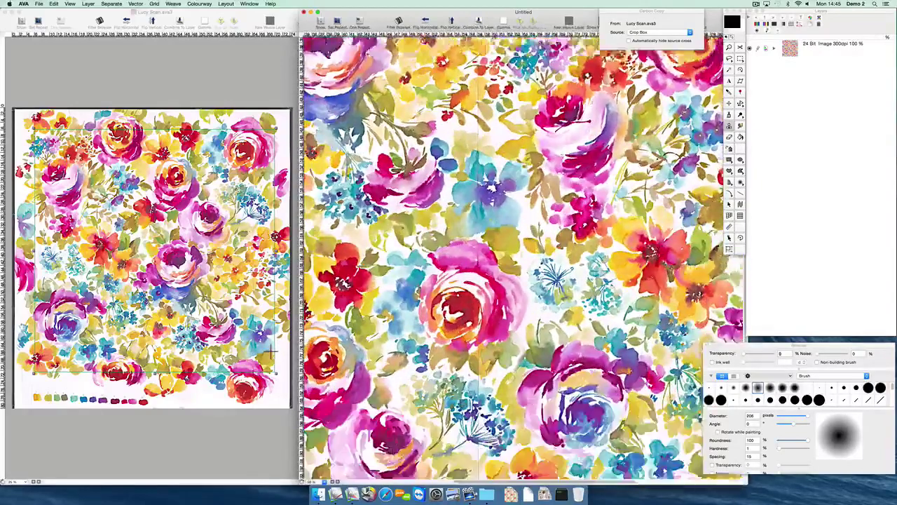
scroll(522, 245, "down", 1)
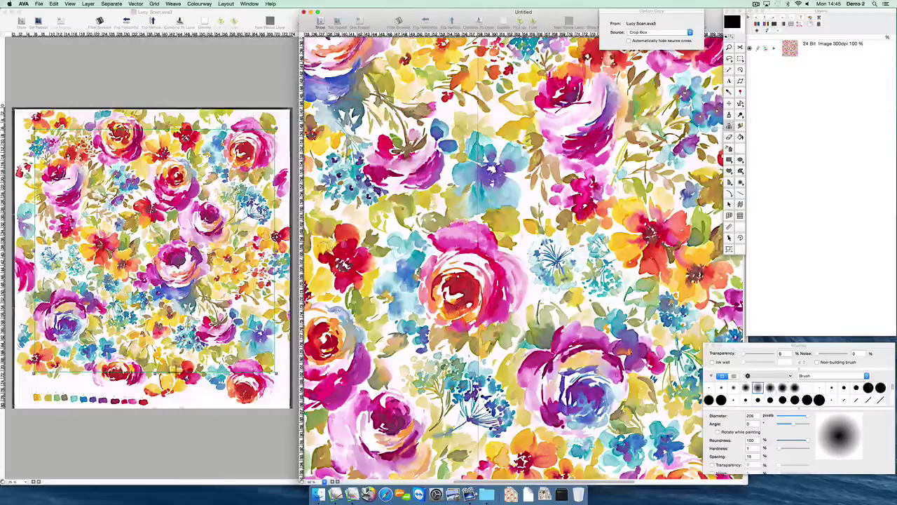
Continue copying source artwork along the horizontal join, past the red-centred rose and out to the edge of the repeat
left_click_drag(337, 250, 424, 253)
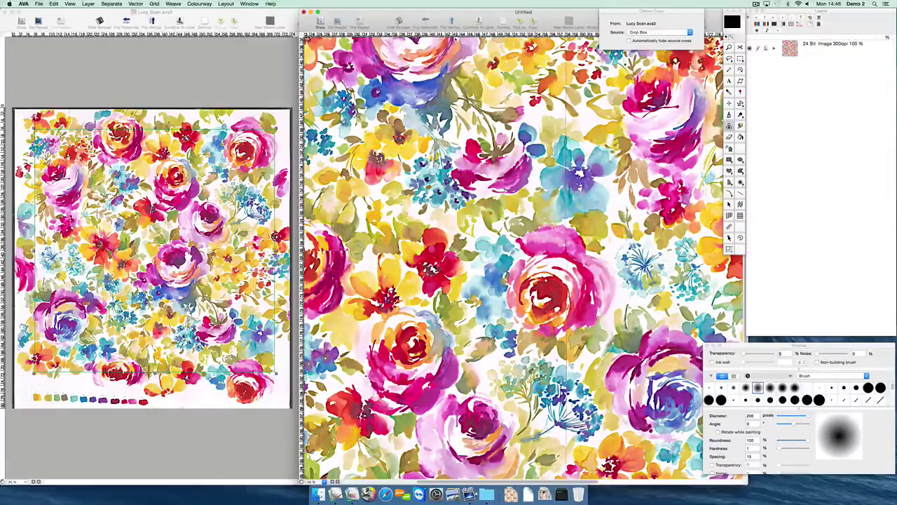
left_click_drag(354, 262, 417, 250)
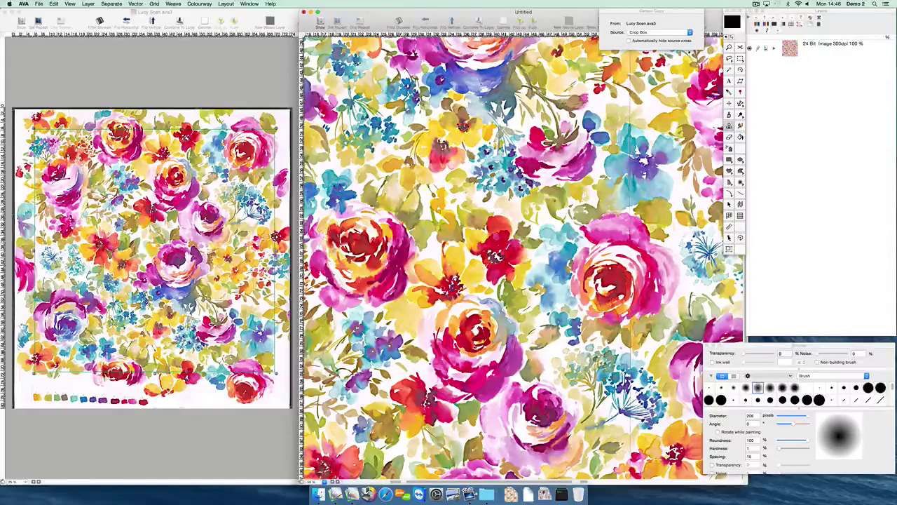
left_click_drag(316, 245, 379, 242)
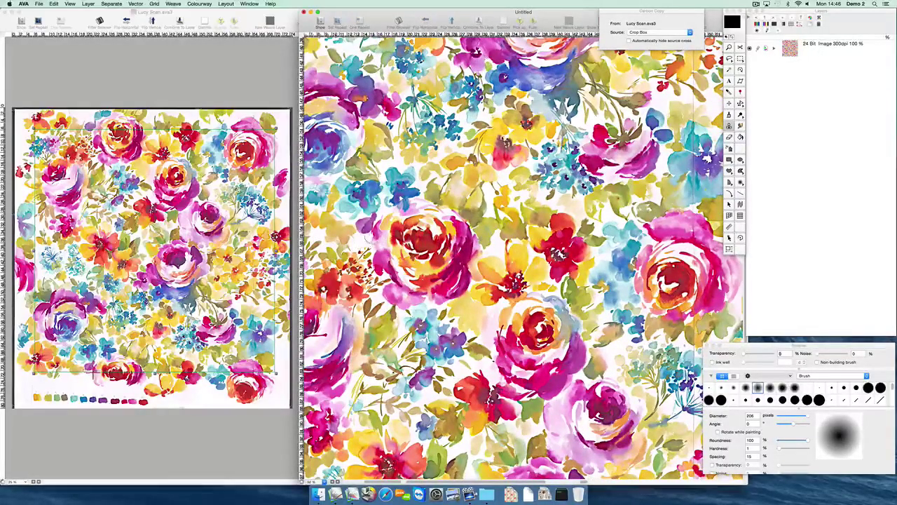
left_click_drag(354, 222, 425, 227)
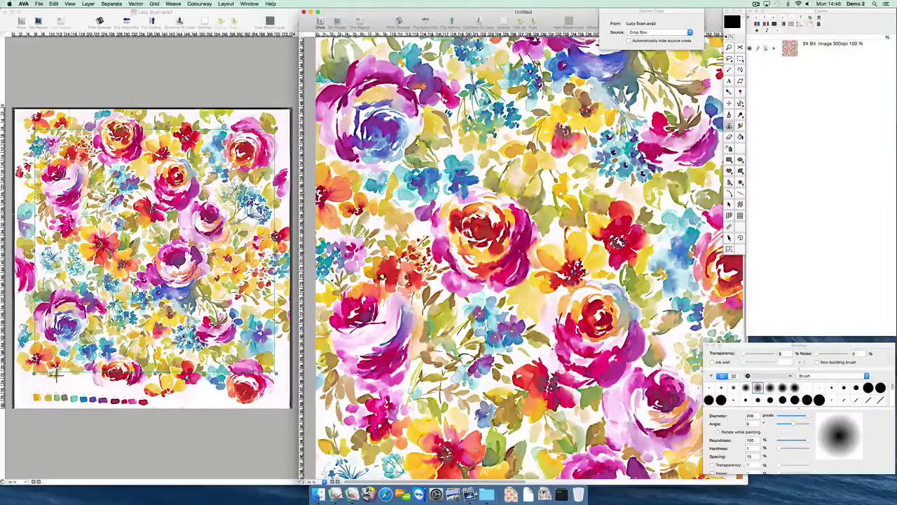
Close the Lucy Scan artwork and enlarge the Untitled repeat design to fill the screen, with the lasso tool selected
key("super+minus")
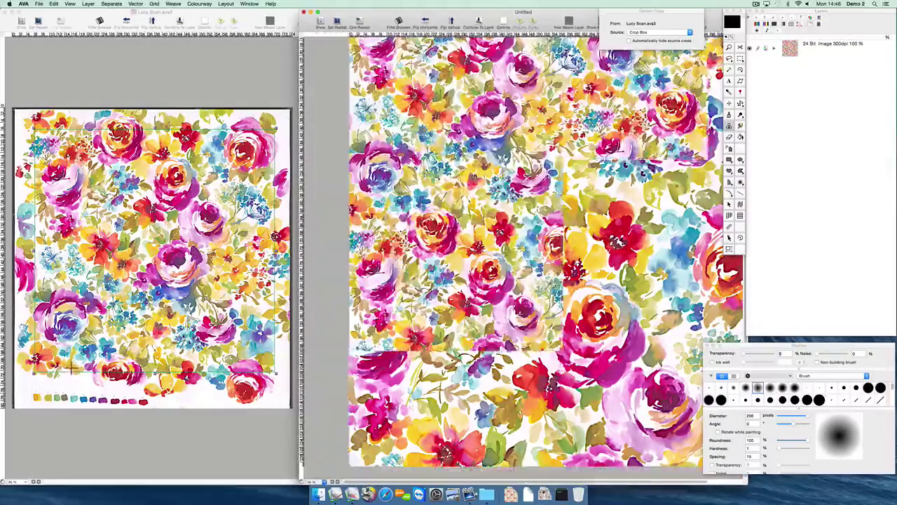
scroll(393, 233, "up", 5)
scroll(393, 233, "right", 2)
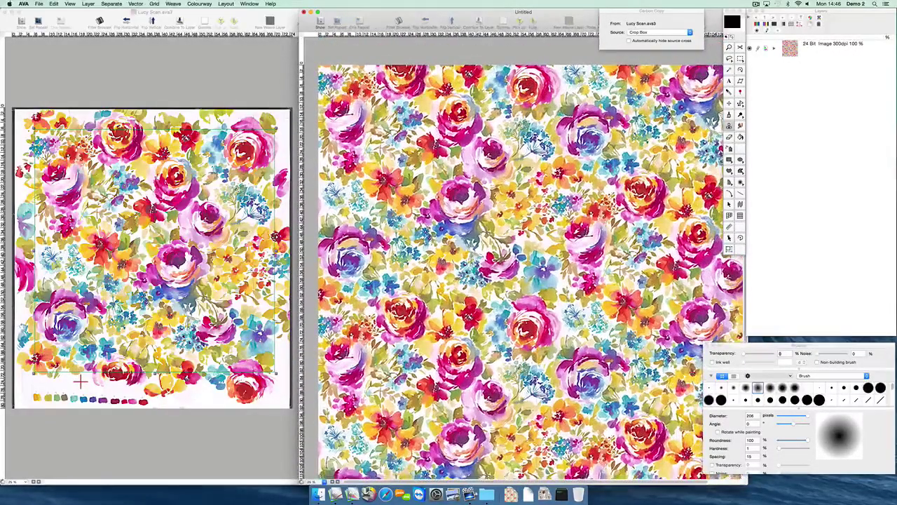
left_click(730, 59)
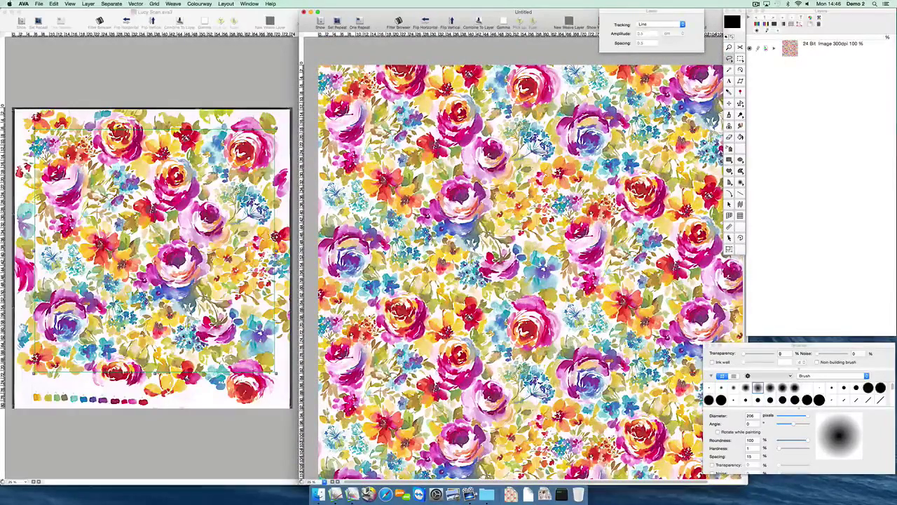
left_click(54, 29)
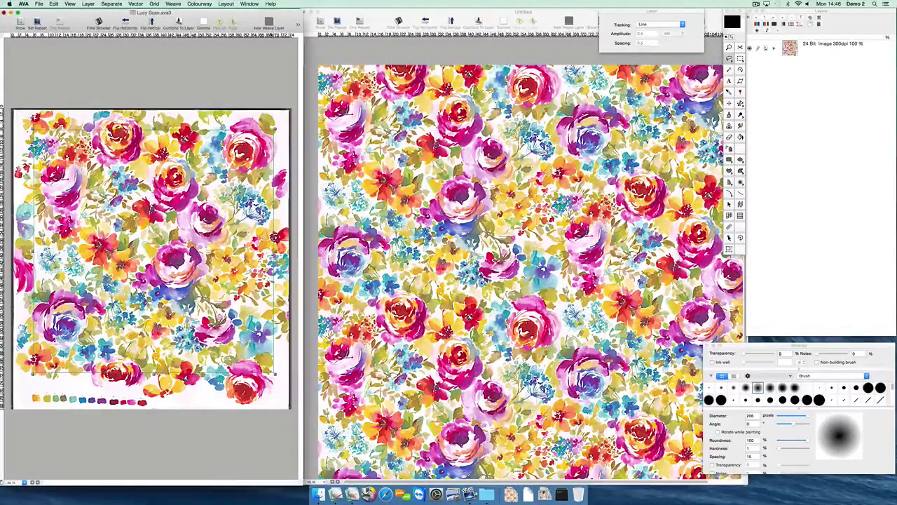
left_click(6, 13)
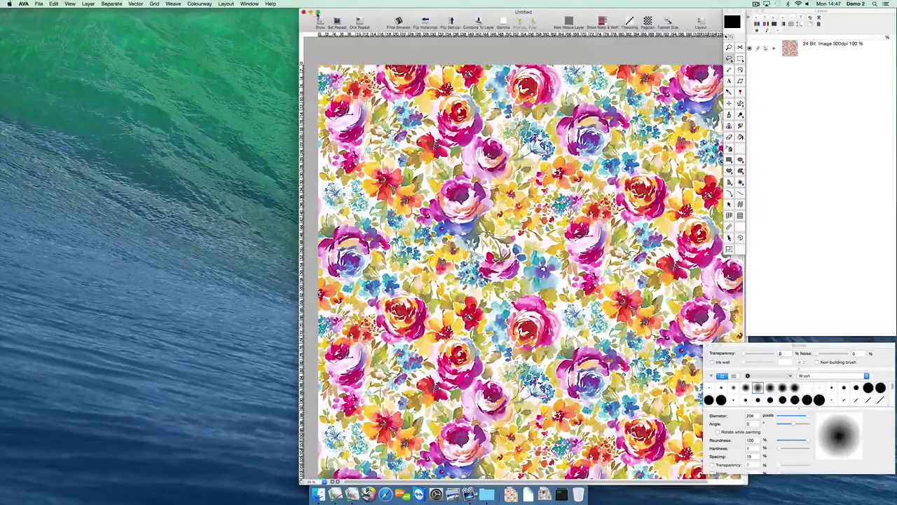
left_click(316, 13)
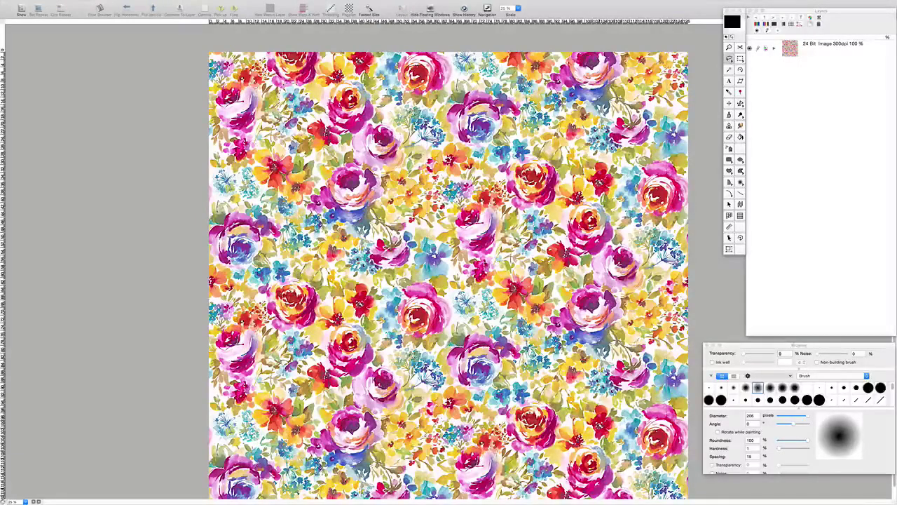
Lasso the blue and violet flower cluster between the upper roses, feather the selection by 16 pixels, and pick it up as a new layer
left_click_drag(281, 102, 327, 109)
key("alt+super+d")
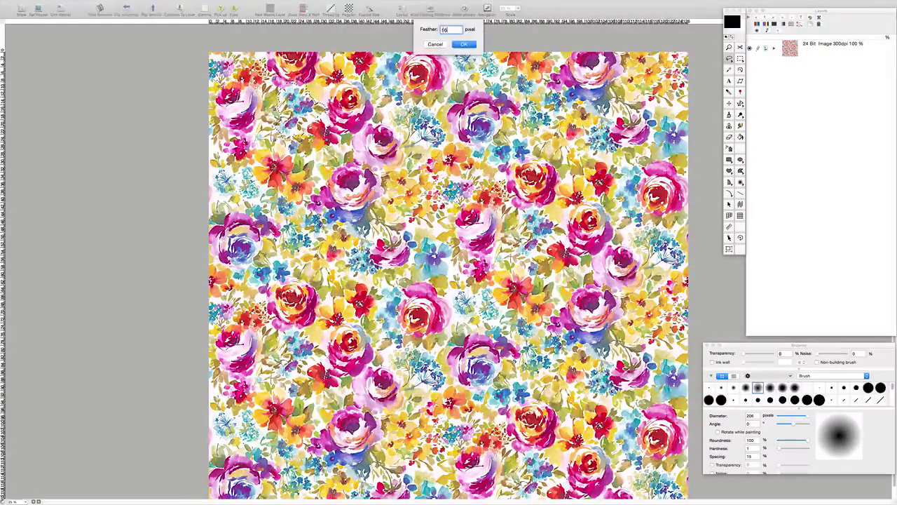
key("Return")
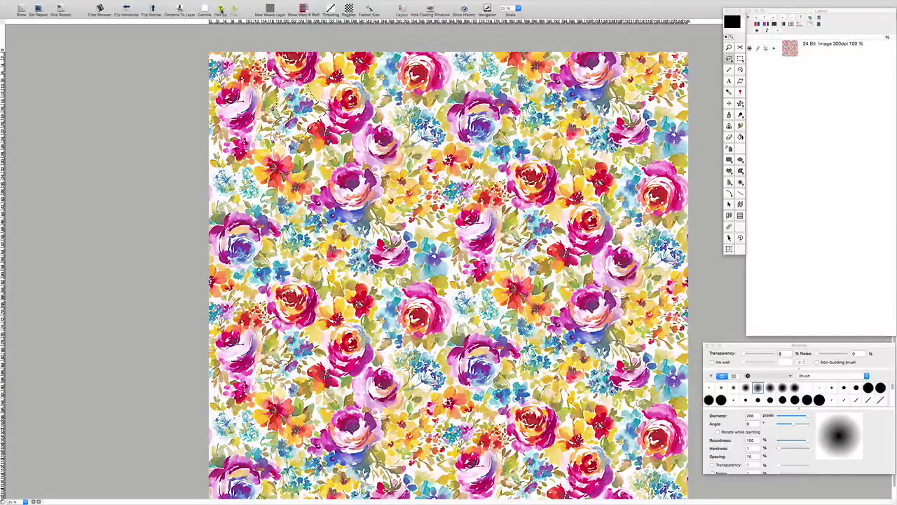
left_click(221, 9)
key("v")
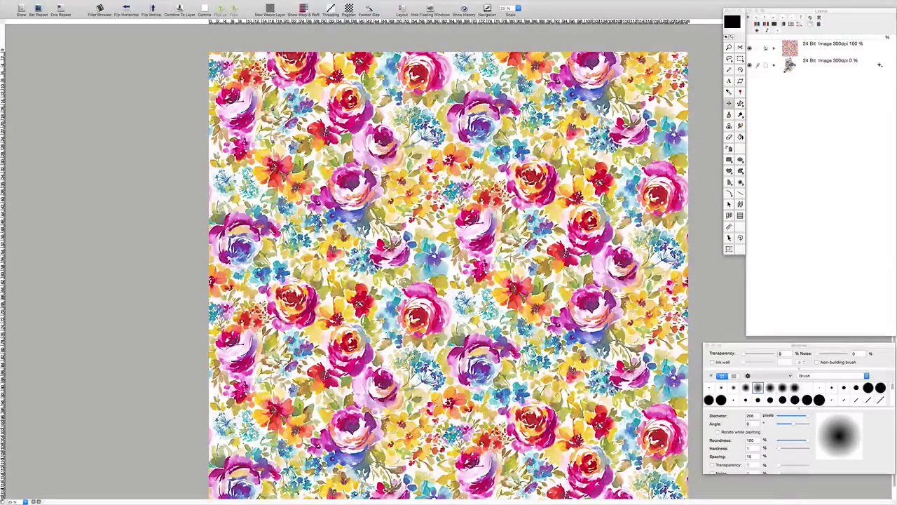
Place, rotate and enlarge the picked-up flower cluster over the small pink rose, checking it with the full artwork layer hidden
left_click_drag(281, 112, 358, 140)
key("super+plus")
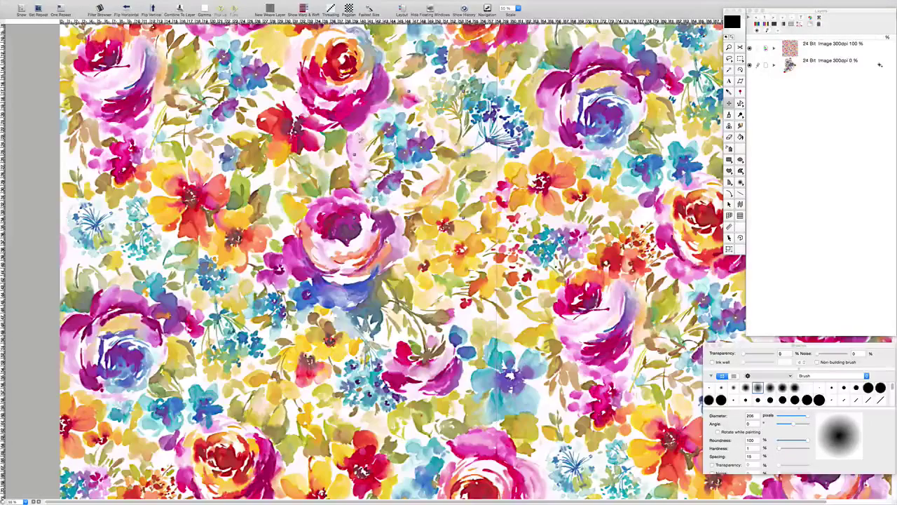
key("super+r")
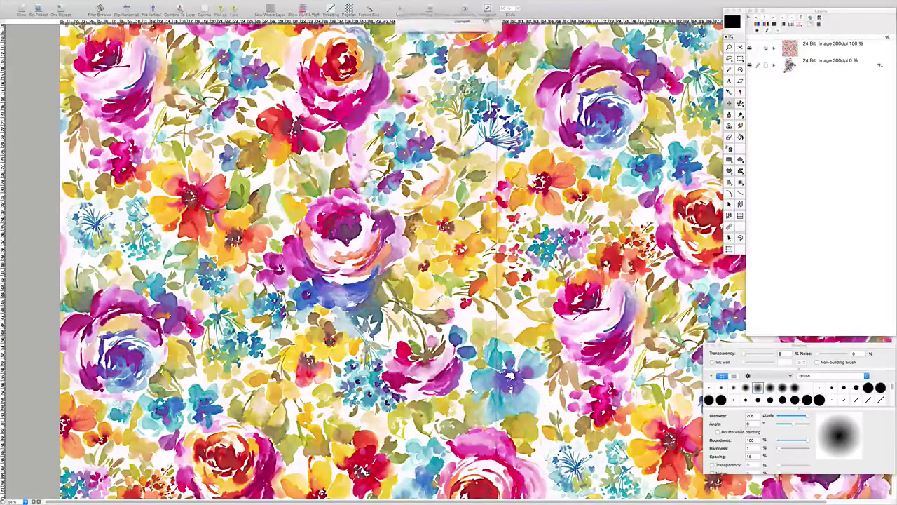
key("Return")
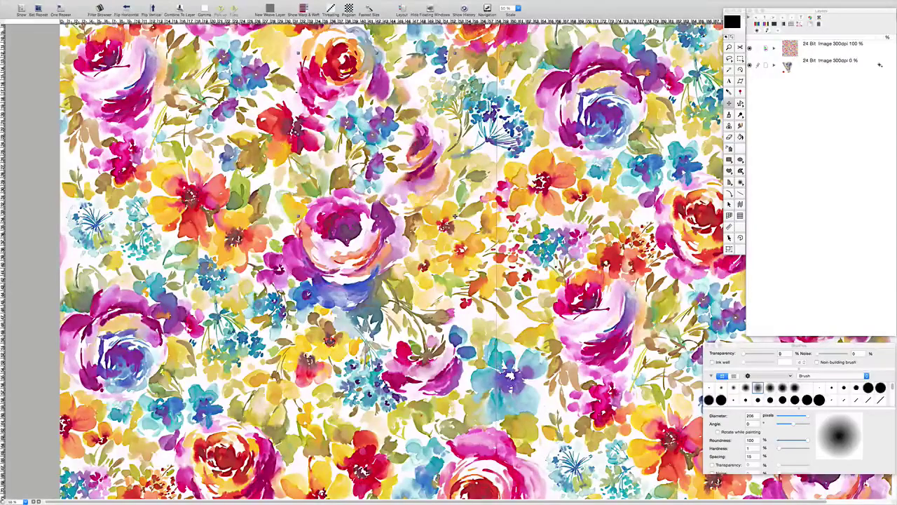
left_click_drag(455, 215, 510, 255)
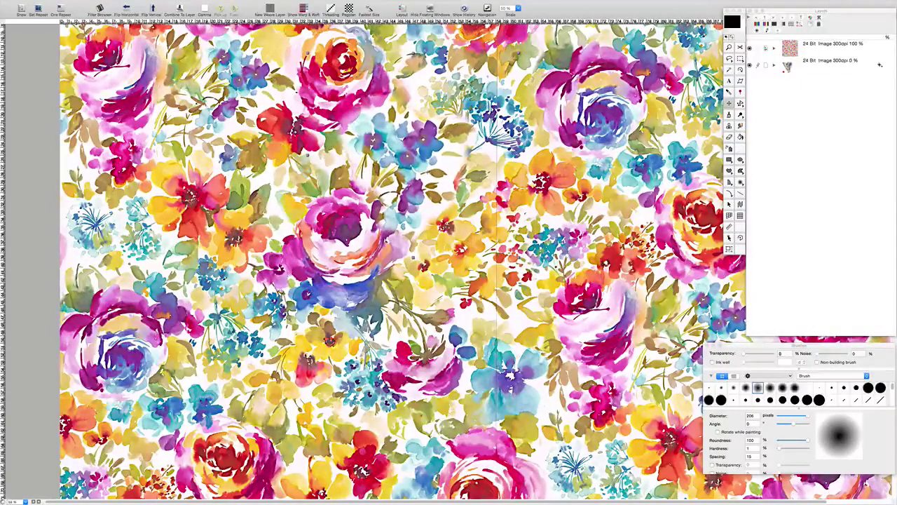
left_click(750, 48)
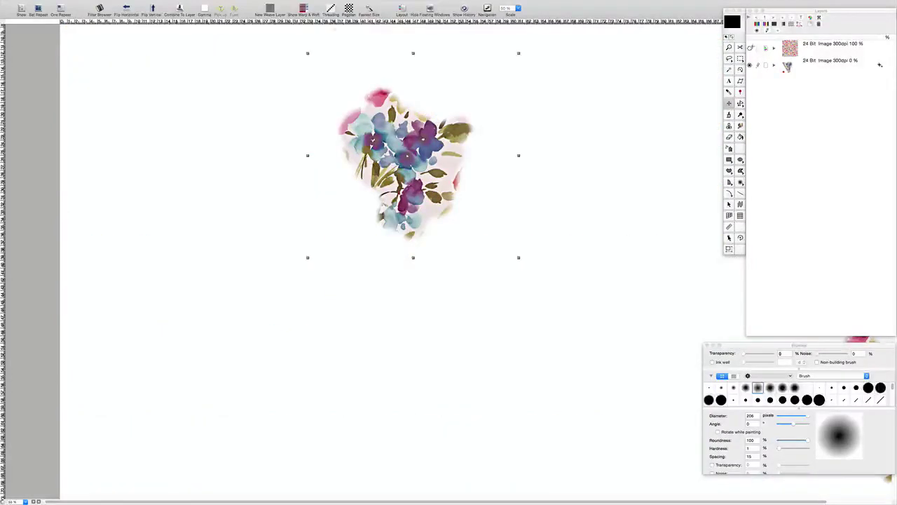
left_click(750, 48)
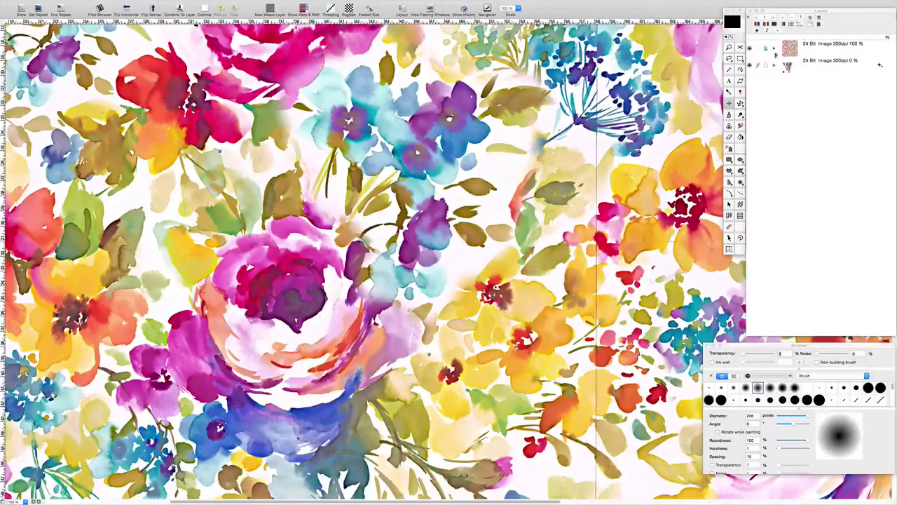
Expand the picked-up flower cluster layer into its colour channels and mask, and try a bucket fill on the white area around the flowers
left_click(773, 65)
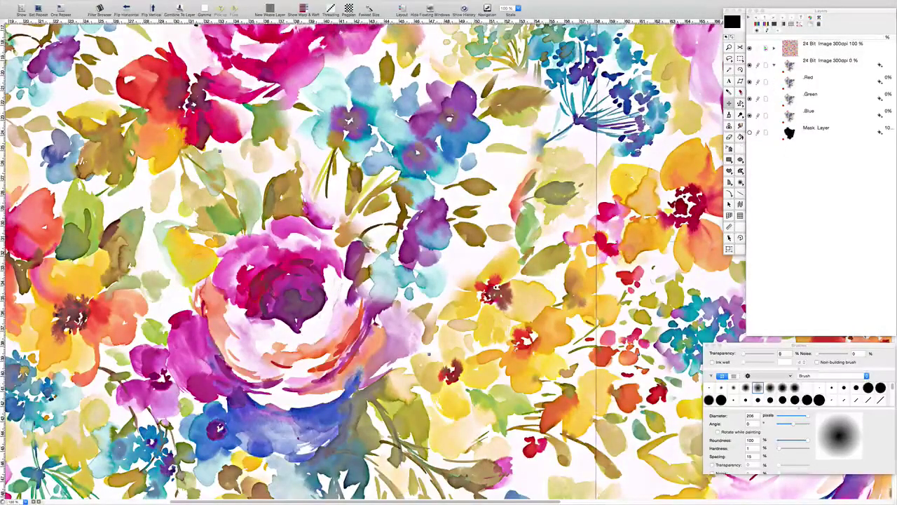
left_click(740, 136)
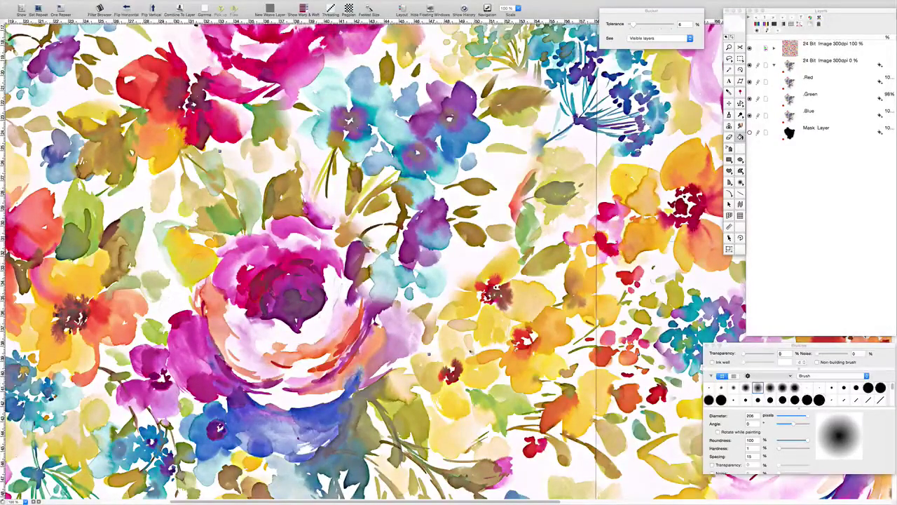
left_click(477, 351, "alt")
left_click(452, 237)
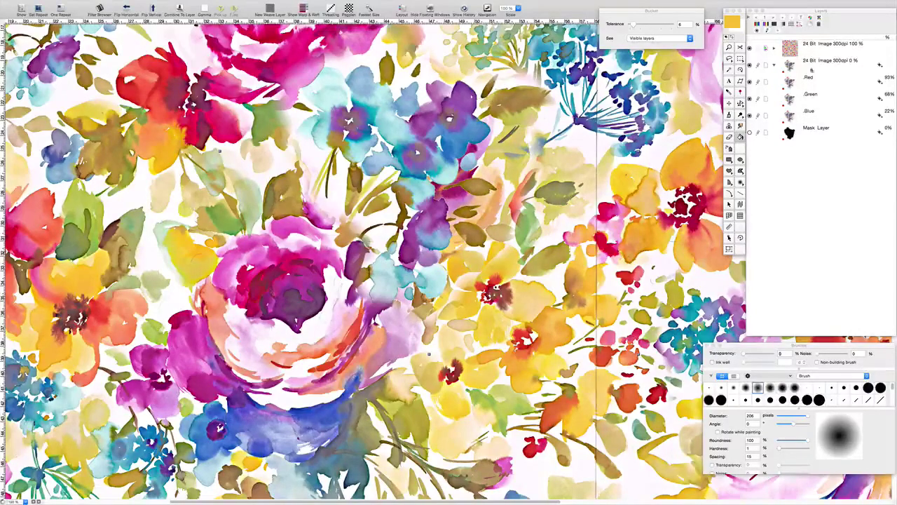
Switch to the brush, make only the cluster's mask layer editable, and undo the trial strokes and the bucket fill
left_click(729, 116)
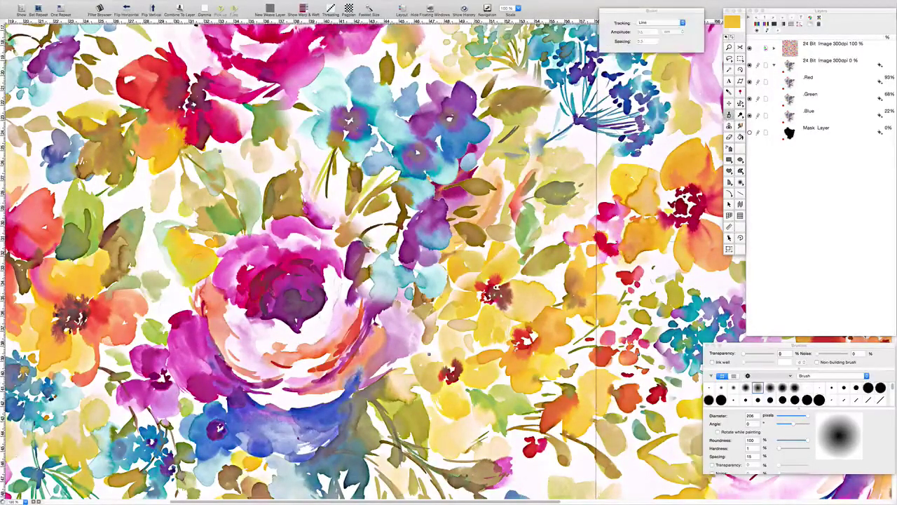
left_click(456, 146, "alt")
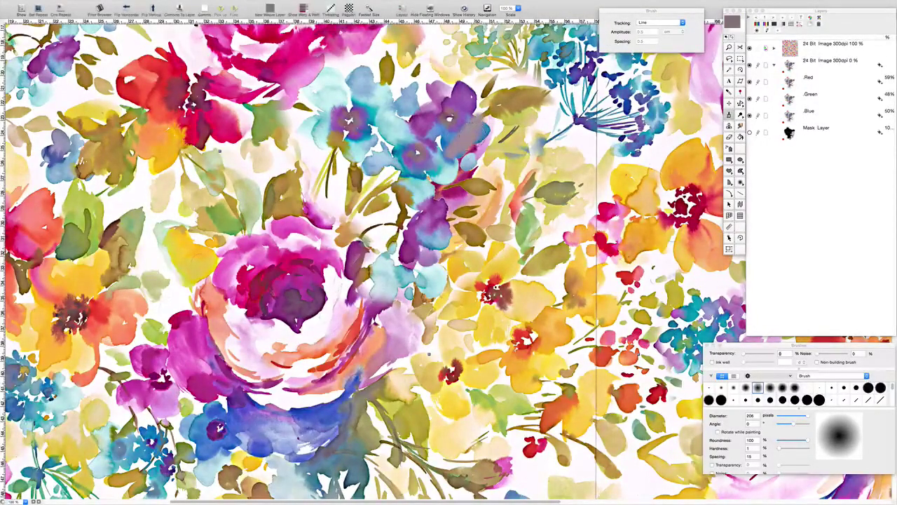
key("super+z")
left_click(758, 133)
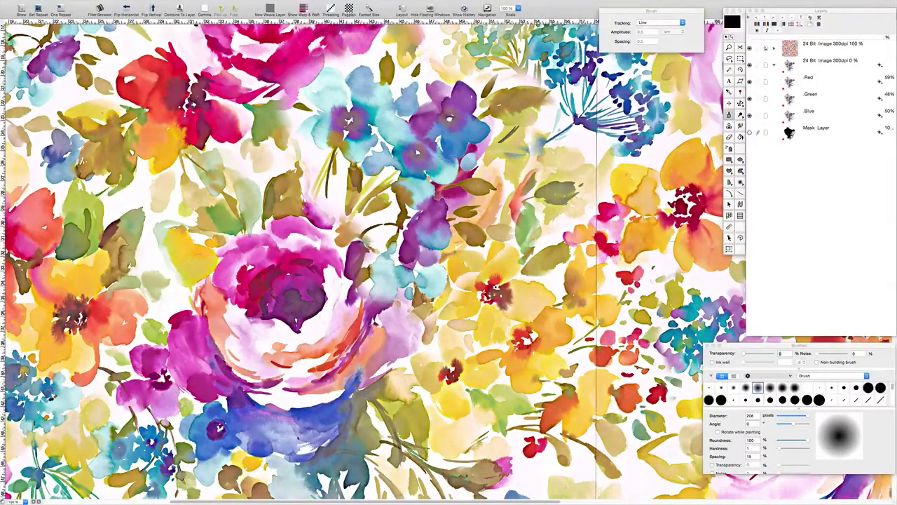
left_click_drag(468, 148, 478, 155)
key("super+z")
key("super+z")
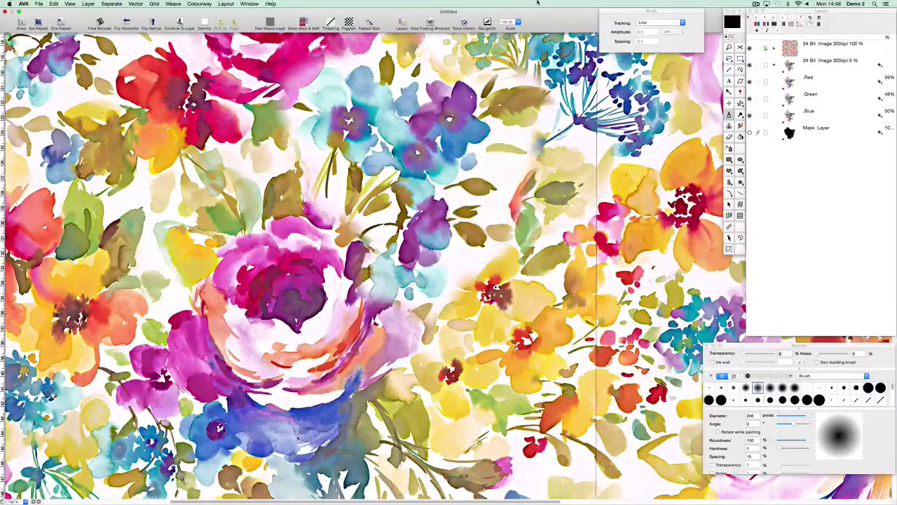
Paint the mask with the soft 206-pixel brush to hide the white surplus beside the cluster's violet flowers, revealing the leaves underneath
mouse_move(513, 212)
left_mouse_down()
mouse_move(527, 174)
mouse_move(515, 216)
mouse_move(523, 207)
mouse_move(499, 223)
mouse_move(497, 212)
mouse_move(474, 206)
mouse_move(495, 206)
mouse_move(476, 222)
mouse_move(503, 137)
mouse_move(504, 152)
mouse_move(546, 137)
mouse_move(548, 129)
mouse_move(517, 138)
mouse_move(522, 156)
mouse_move(503, 136)
mouse_move(509, 132)
mouse_move(499, 133)
mouse_move(543, 126)
mouse_move(547, 94)
mouse_move(529, 116)
mouse_move(522, 53)
mouse_move(508, 119)
mouse_move(497, 90)
mouse_move(487, 112)
mouse_move(495, 141)
mouse_move(491, 89)
mouse_move(429, 67)
mouse_move(434, 49)
left_mouse_up()
key("x")
key("x")
left_click_drag(495, 159, 518, 173)
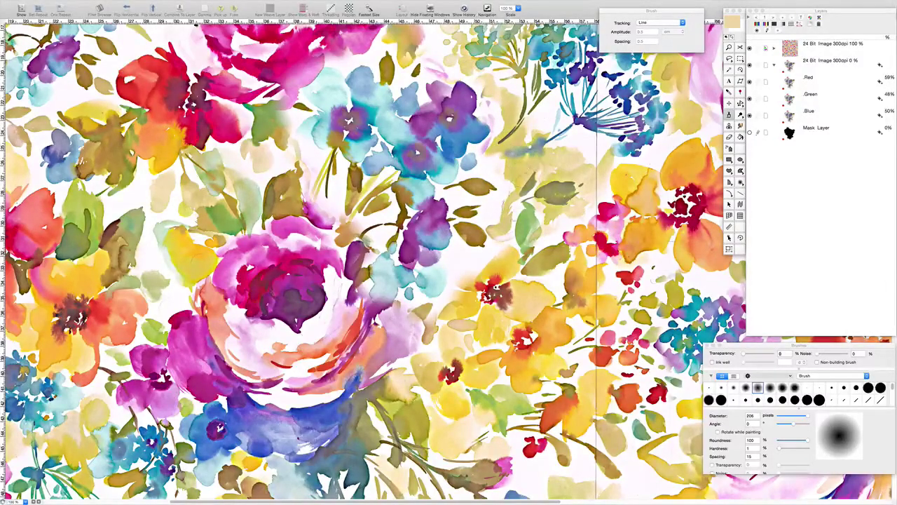
Brush the mask along the cluster's lower edge and stems so it blends into the large purple rose and yellow flowers
mouse_move(512, 239)
left_mouse_down()
mouse_move(494, 263)
mouse_move(448, 265)
mouse_move(429, 287)
mouse_move(418, 284)
mouse_move(459, 253)
mouse_move(384, 258)
mouse_move(354, 221)
mouse_move(373, 295)
mouse_move(436, 315)
mouse_move(452, 300)
mouse_move(442, 309)
left_mouse_up()
mouse_move(361, 246)
left_mouse_down()
mouse_move(372, 238)
mouse_move(379, 252)
left_mouse_up()
mouse_move(344, 220)
left_mouse_down()
mouse_move(322, 204)
mouse_move(297, 139)
mouse_move(307, 143)
mouse_move(312, 185)
mouse_move(301, 159)
mouse_move(289, 186)
mouse_move(314, 208)
left_mouse_up()
left_click_drag(277, 179, 291, 189)
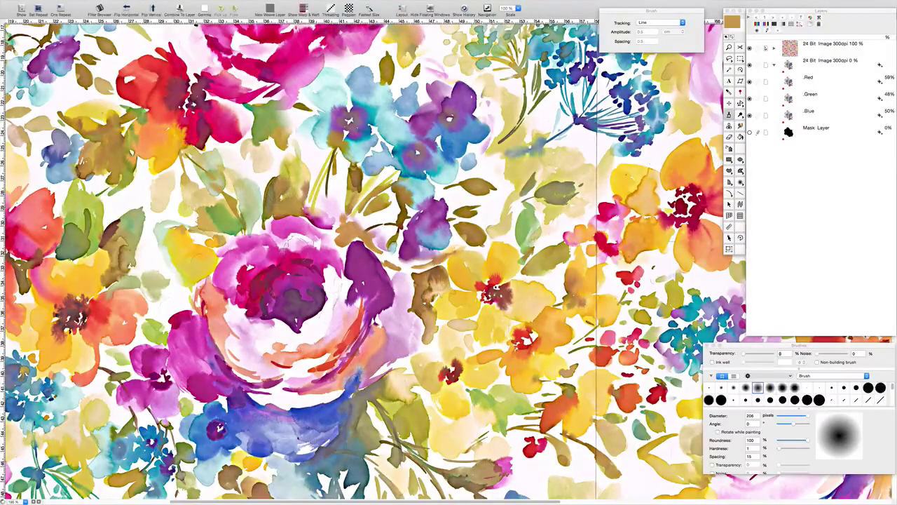
Check the whole repeat at reduced scale and merge the flower cluster layer into the full artwork layer
key("super+minus")
key("super+minus")
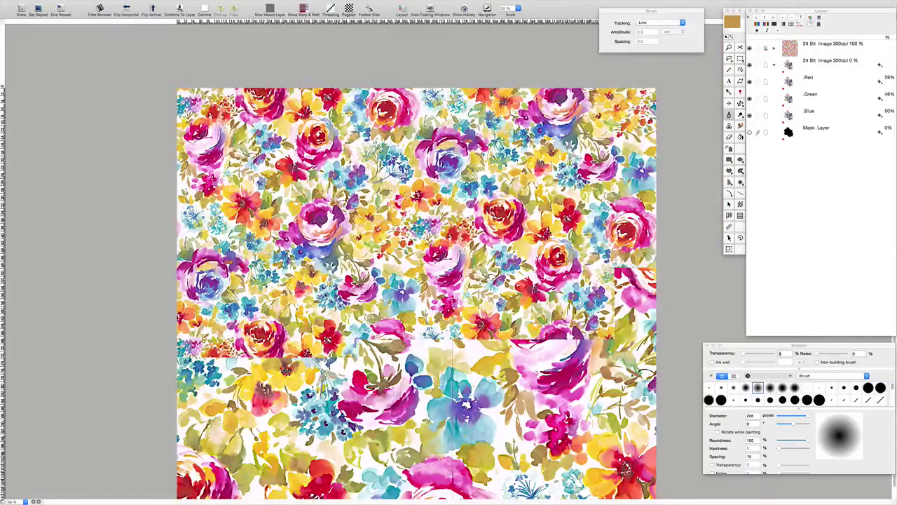
key("super+minus")
scroll(411, 266, "down", 3)
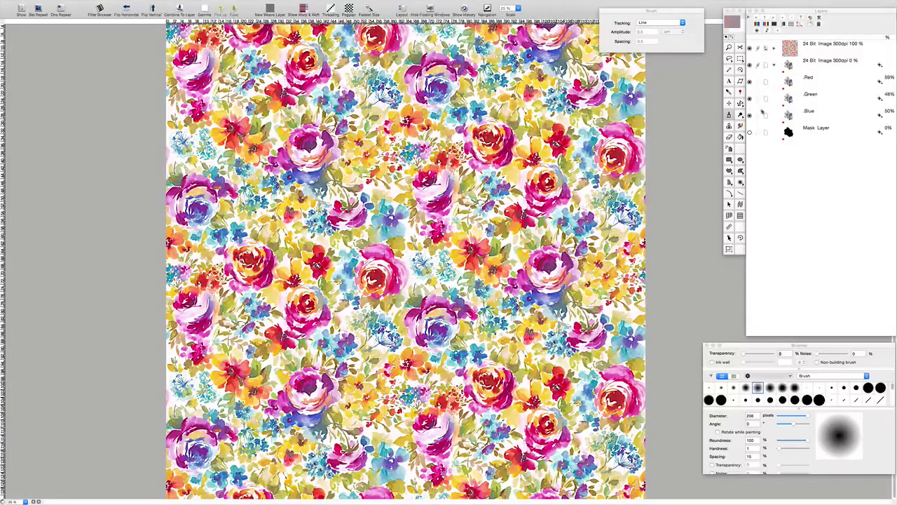
left_click(236, 8)
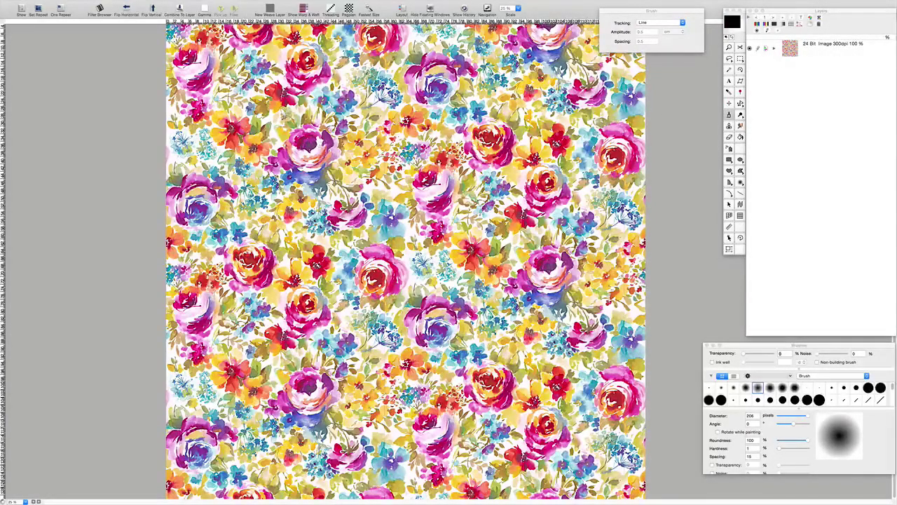
Sample the dark plum colour at the centre of the large purple rose as a colour layer, using the Pipette
key("super+plus")
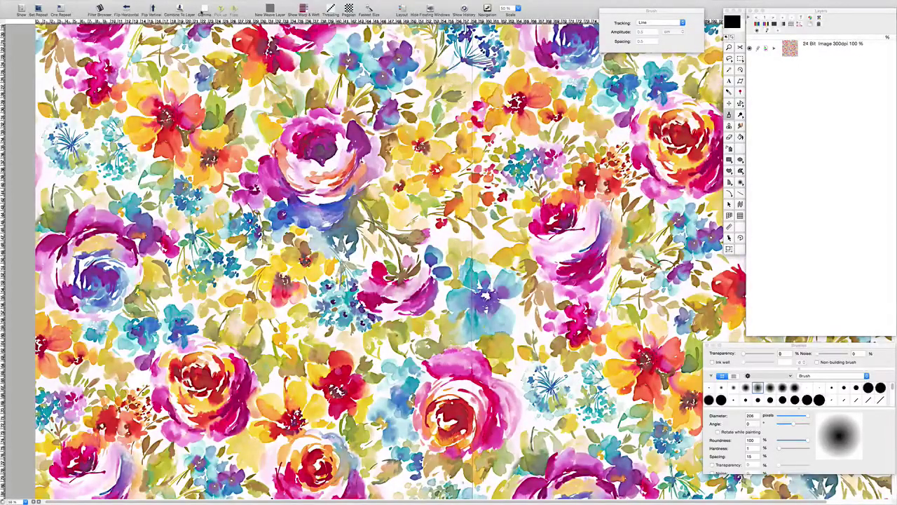
key("super+plus")
key("super+plus")
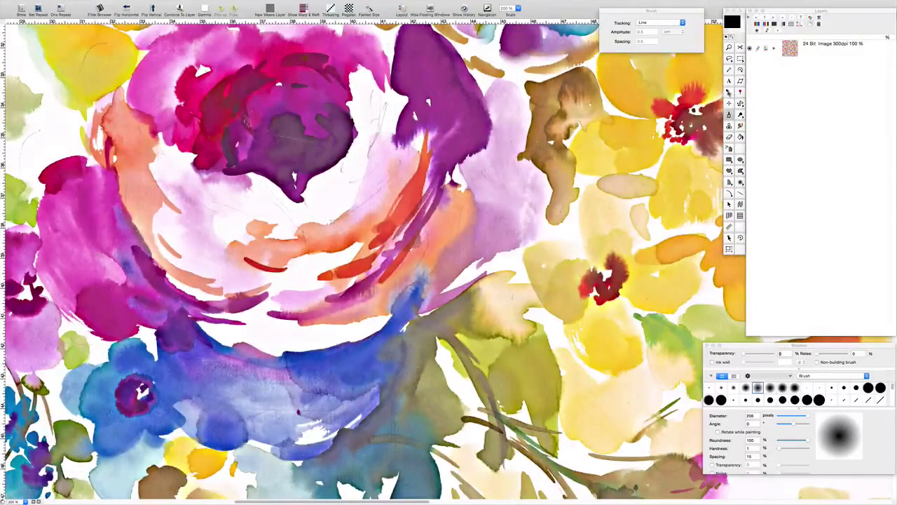
left_click(729, 92)
left_click(335, 158)
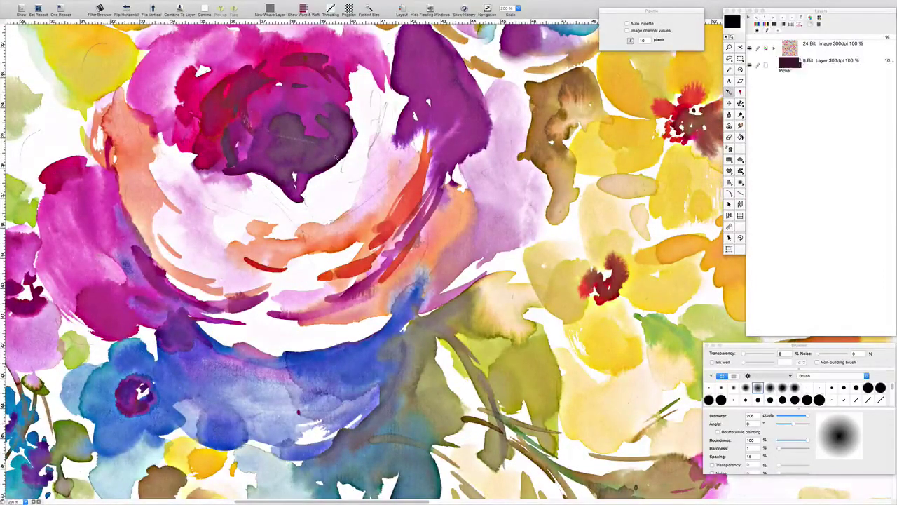
Sample crimson from the heart of the orange-centred rose and magenta from its lower petals as two more colour layers
key("super+minus")
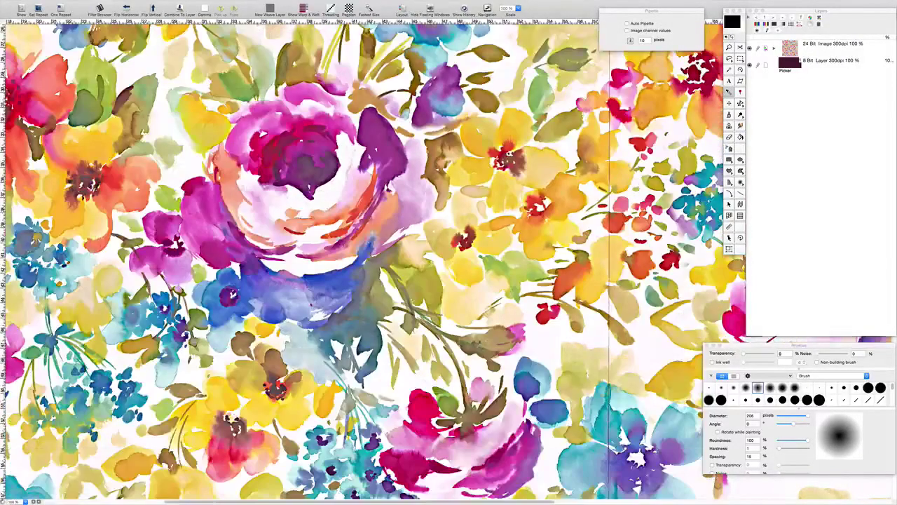
scroll(423, 386, "up", 10)
scroll(424, 387, "left", 5)
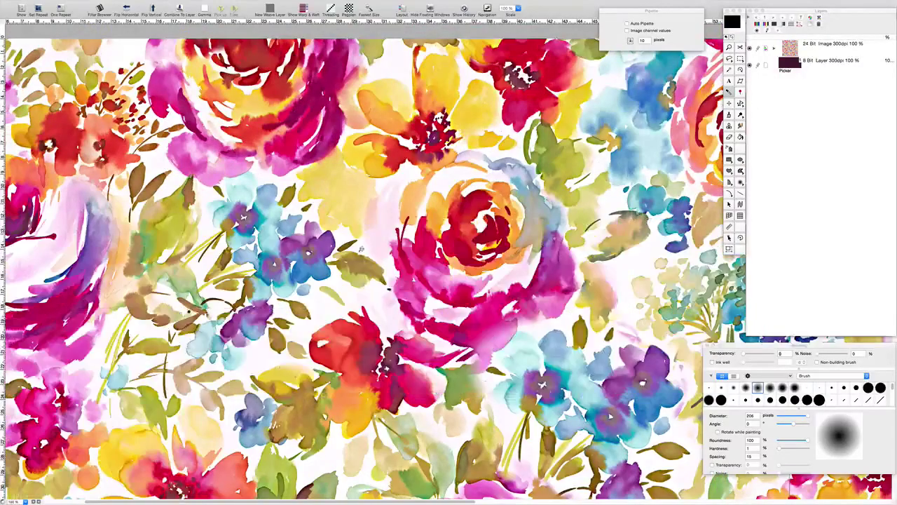
key("super+minus")
left_click_drag(378, 277, 325, 154)
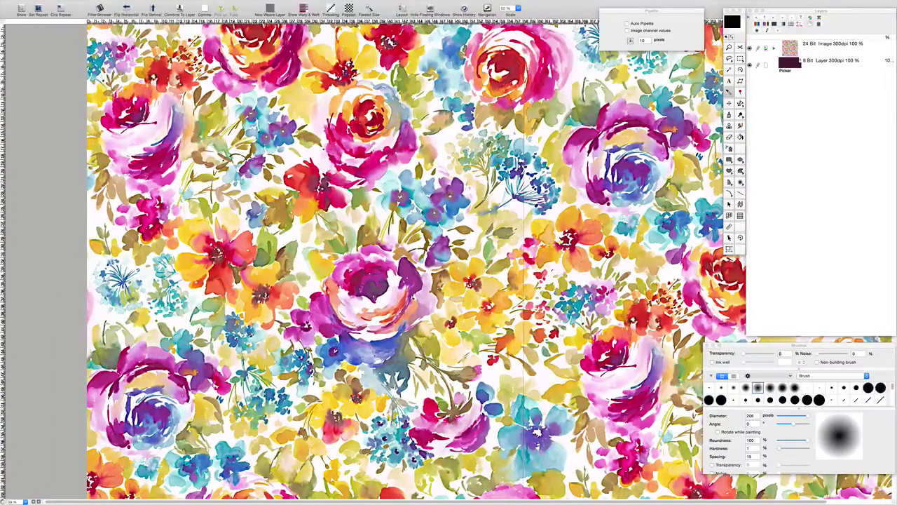
scroll(350, 122, "up", 5)
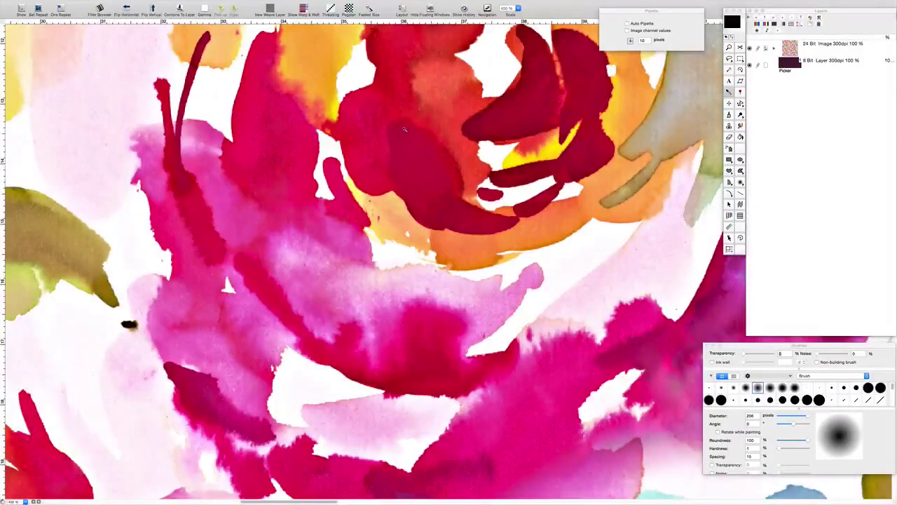
scroll(402, 131, "up", 2)
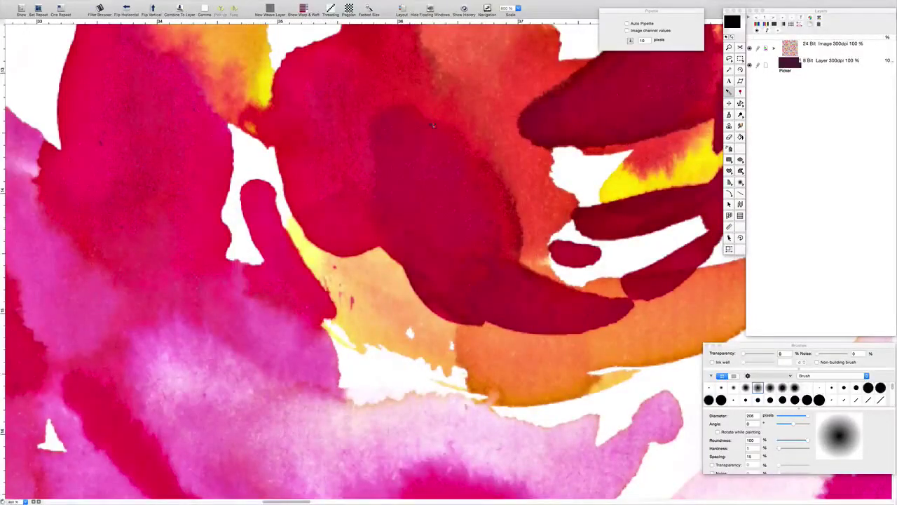
left_click(438, 119)
scroll(304, 349, "down", 2)
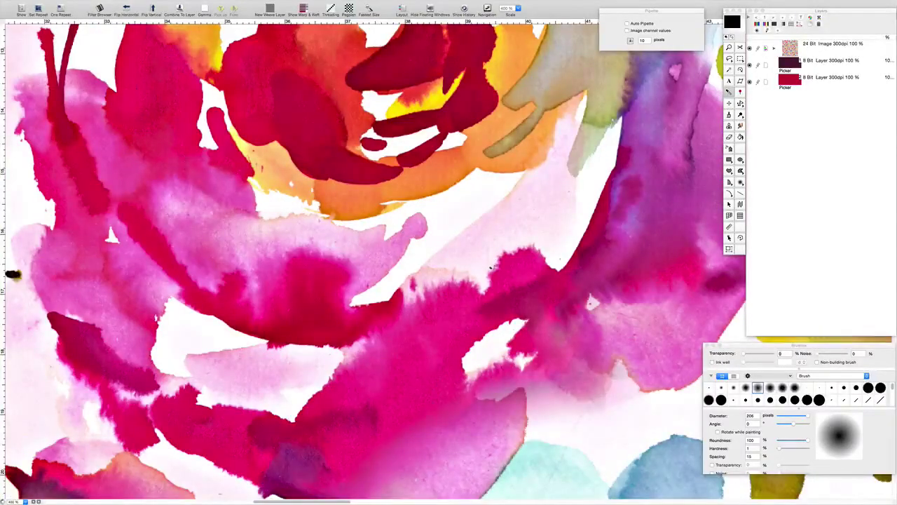
left_click(493, 266)
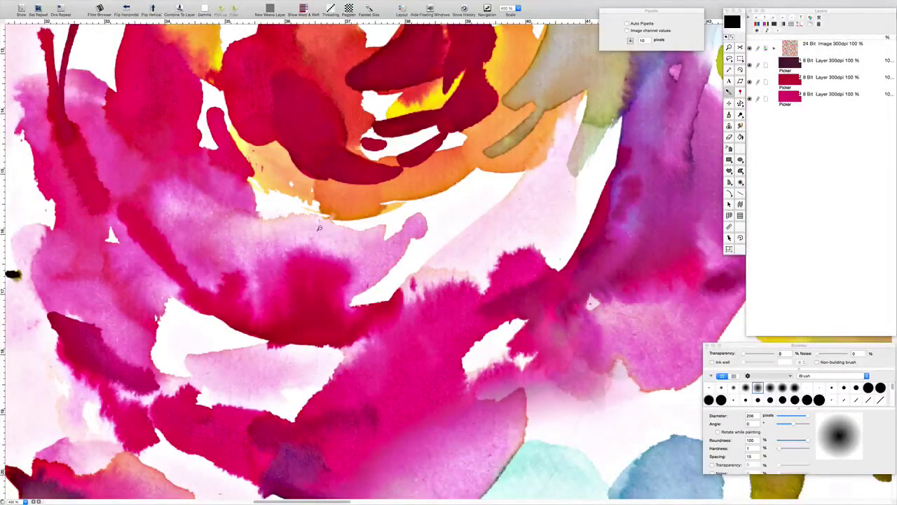
Sample purple from the dark petal beside the large purple rose and blue from the wash beneath the rose
scroll(319, 227, "down", 2)
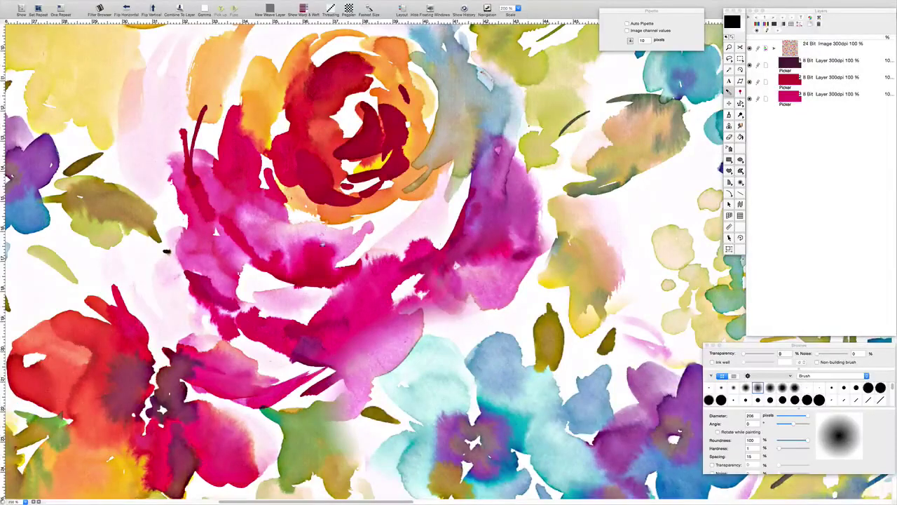
left_click_drag(397, 408, 358, 277)
scroll(351, 228, "down", 2)
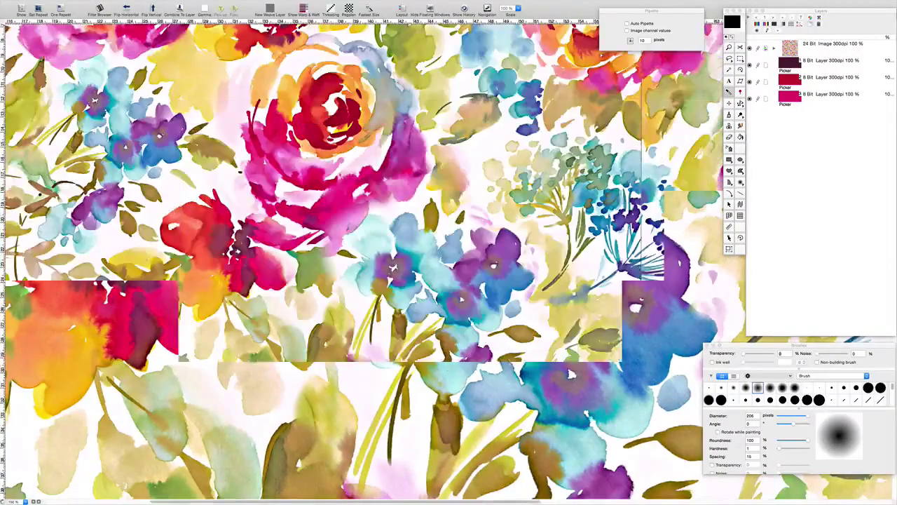
scroll(348, 248, "down", 7)
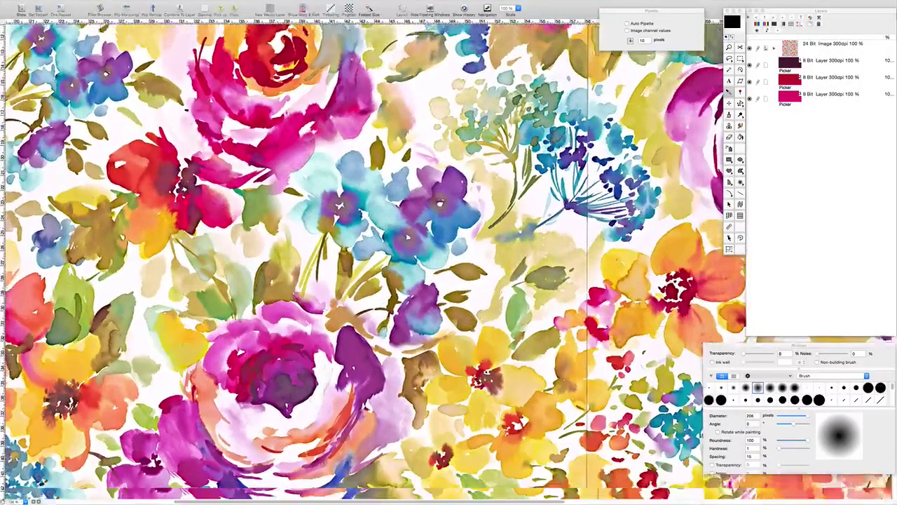
scroll(405, 175, "up", 2)
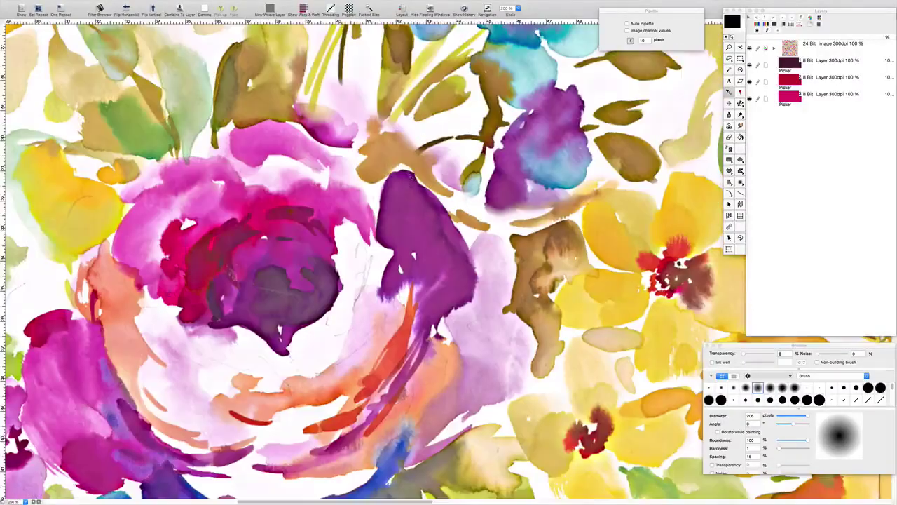
left_click(399, 181)
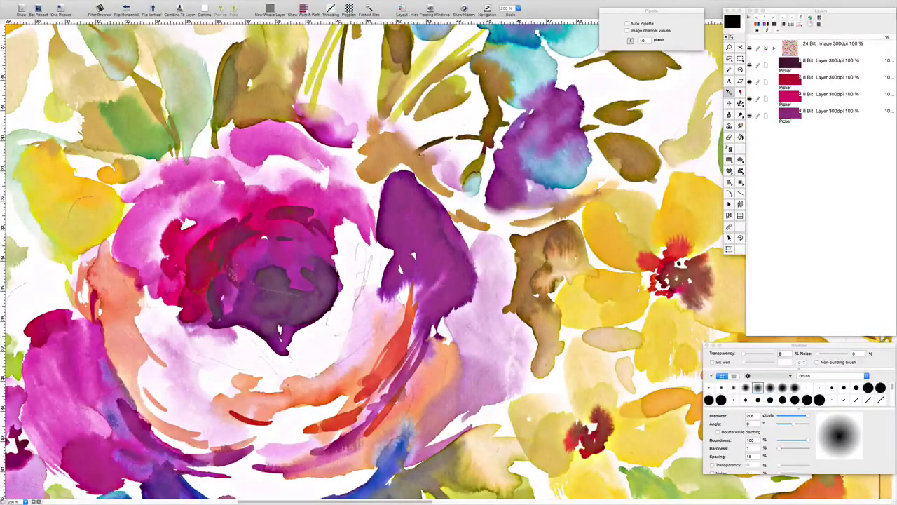
scroll(330, 324, "down", 5)
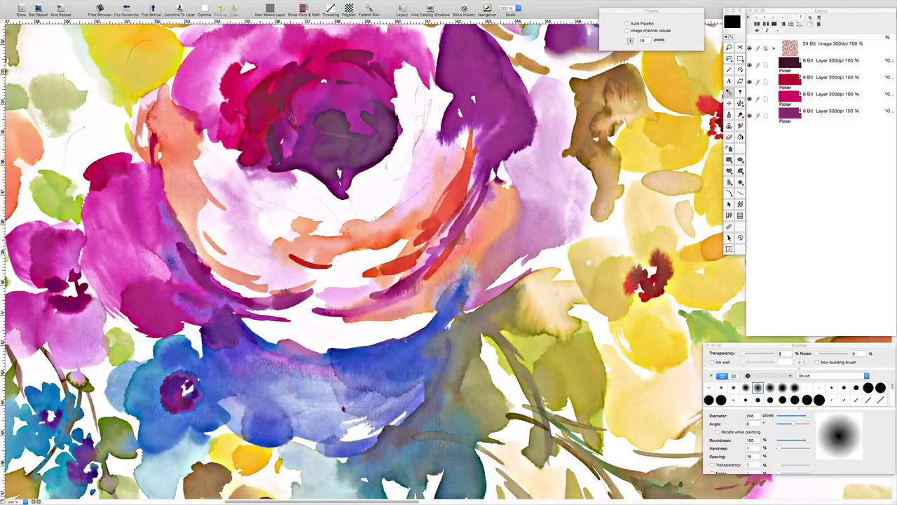
left_click(404, 339)
Sample teal from the small blue flowers near the large purple rose as another colour layer
scroll(221, 401, "down", 6)
scroll(220, 400, "left", 7)
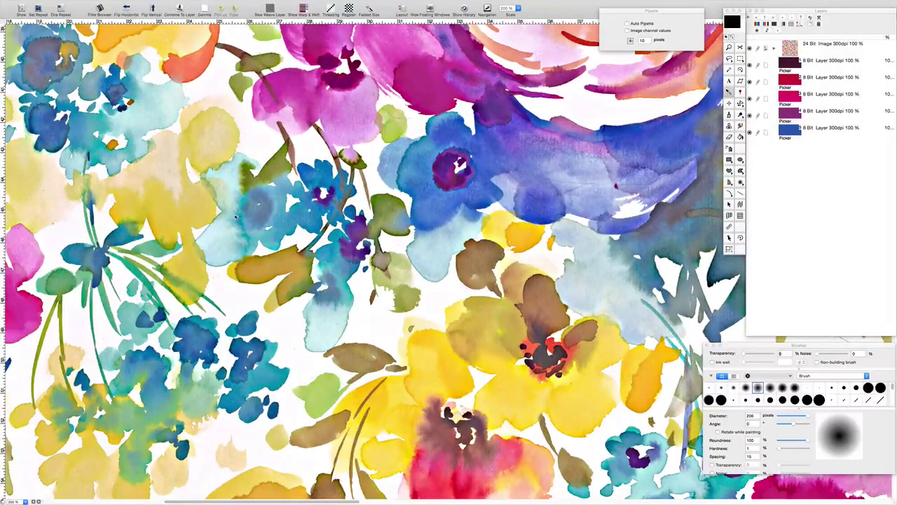
left_click(237, 216)
left_click(322, 255, "alt")
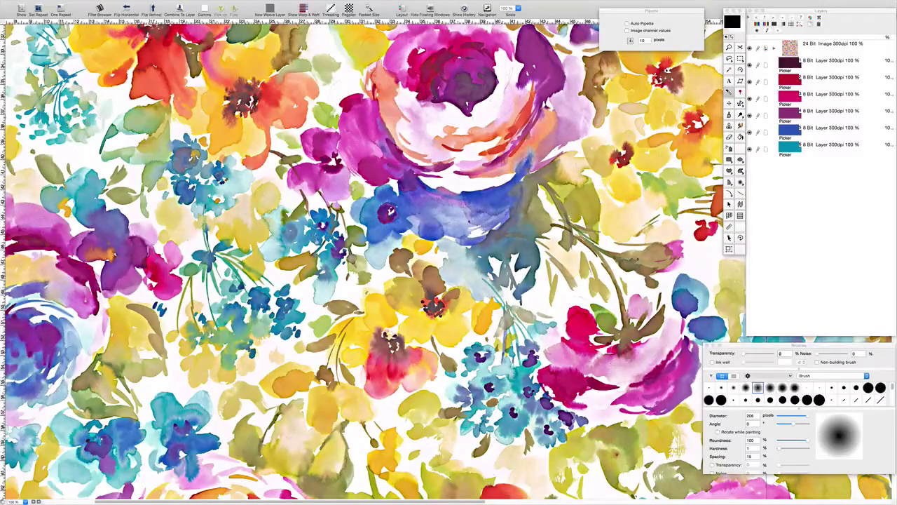
Sample olive green from the small leaf between the two blue flowers as a further colour layer
scroll(322, 255, "down", 1)
scroll(322, 254, "right", 1)
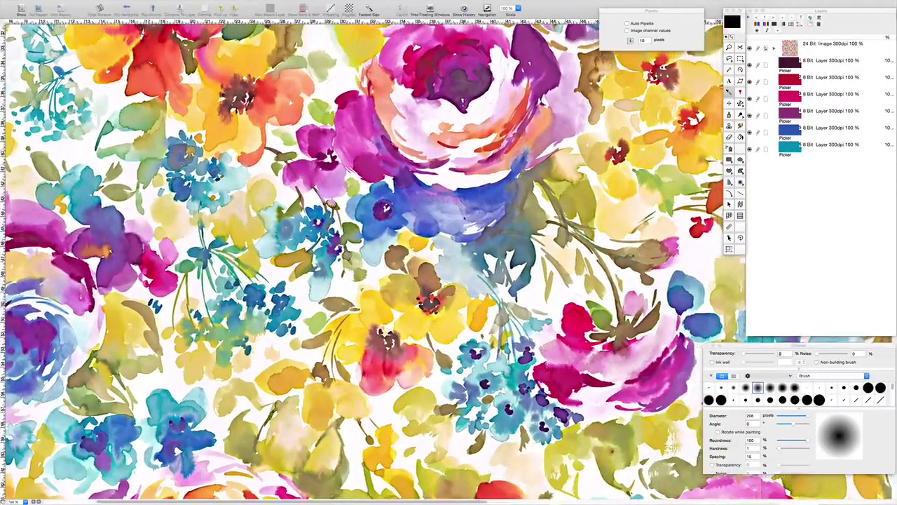
scroll(321, 254, "right", 2)
scroll(322, 254, "up", 2)
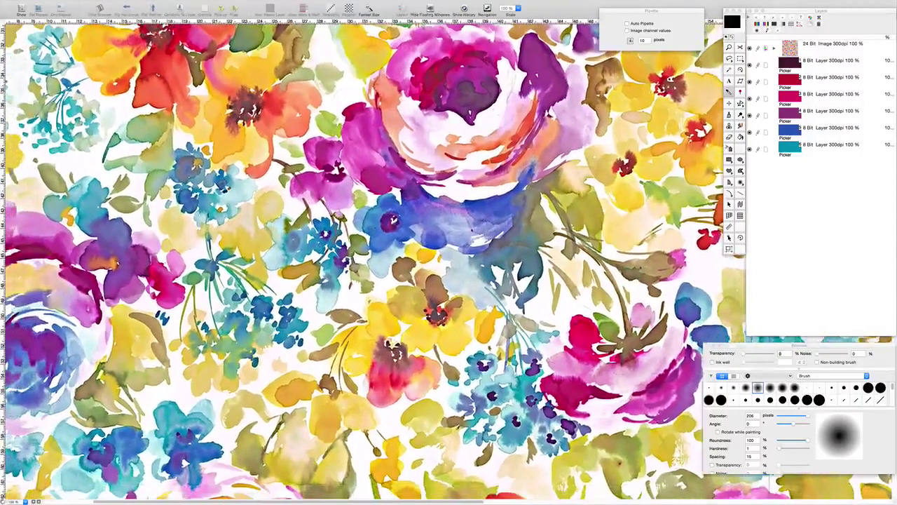
scroll(358, 233, "up", 2)
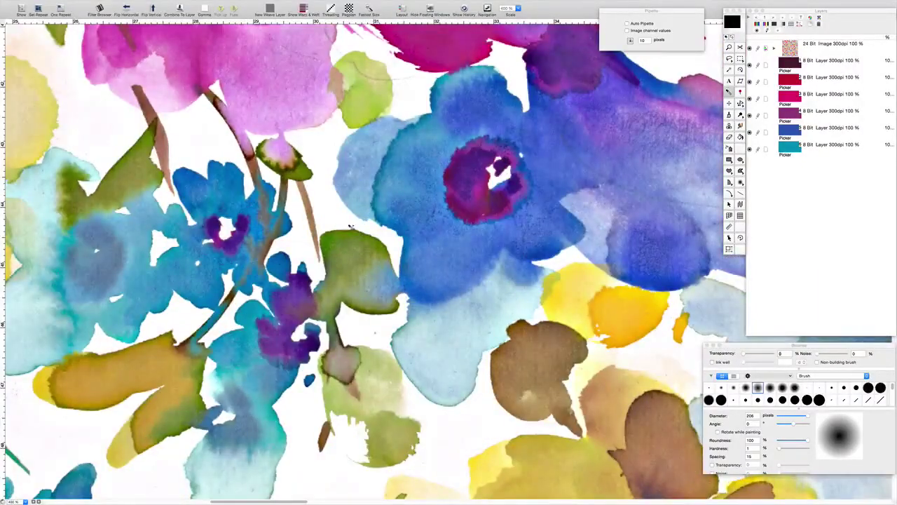
left_click(351, 227)
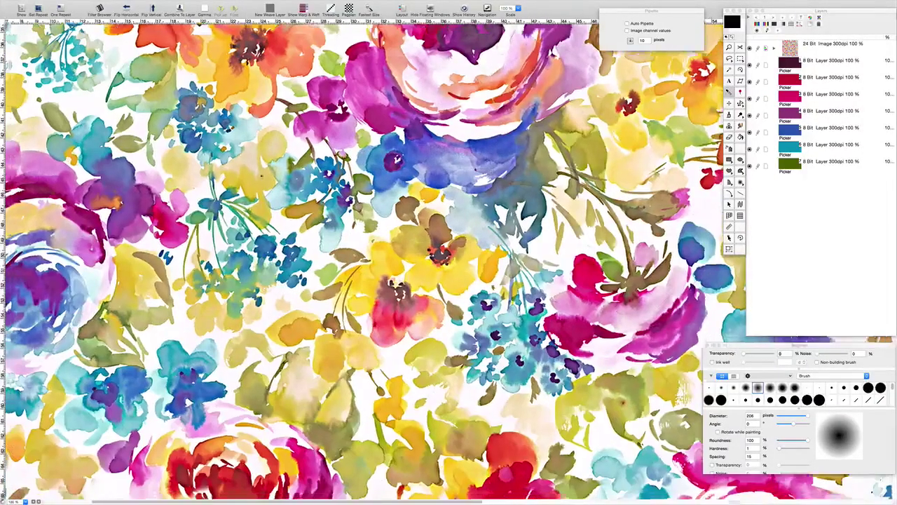
scroll(269, 191, "down", 1)
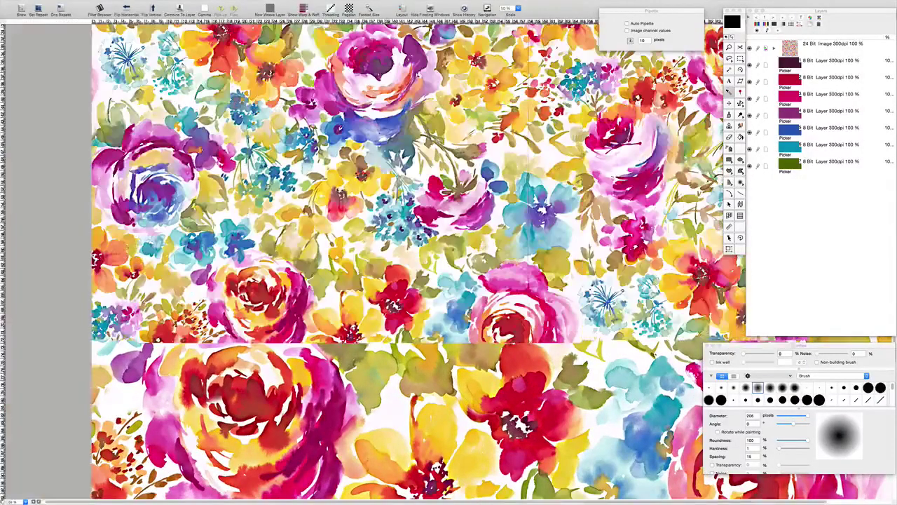
Sample bright light green from the leaf beside the large red-and-yellow flower as another colour layer
scroll(392, 261, "up", 3)
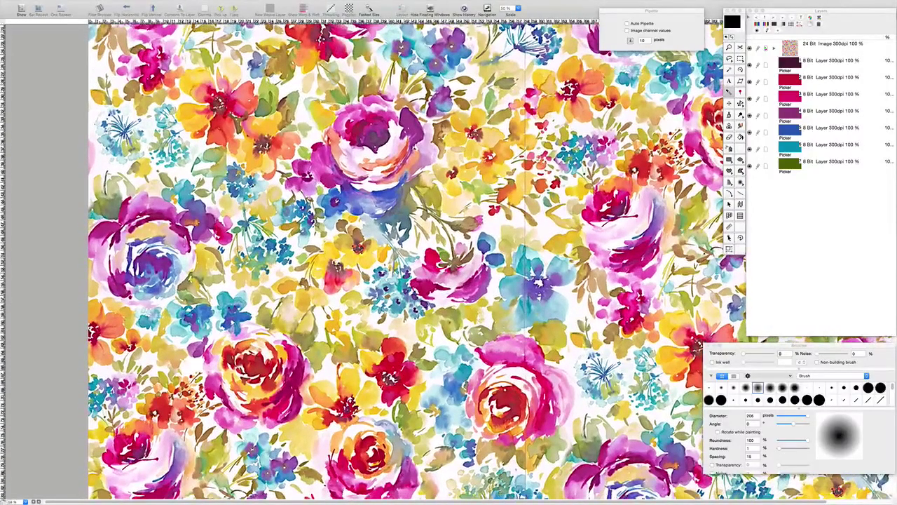
scroll(261, 95, "up", 2)
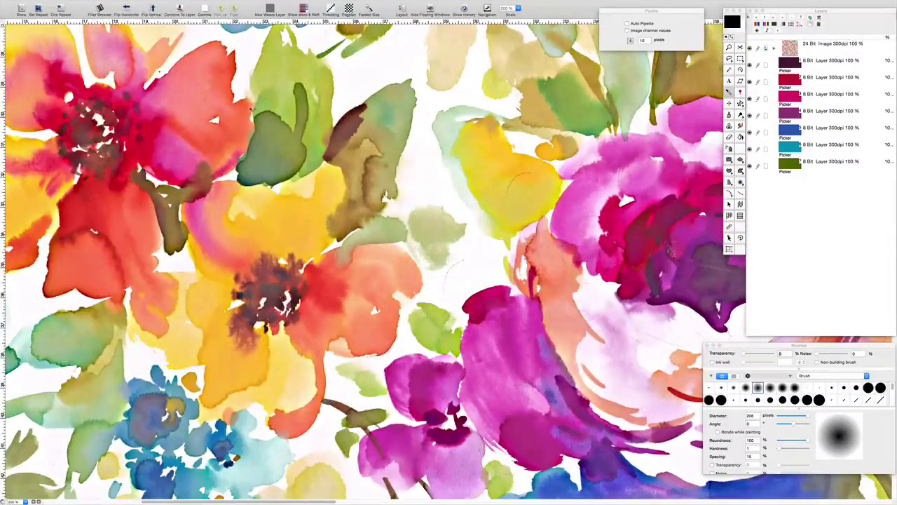
left_click(254, 106)
Sample yellow-green from the small leaf beside the large purple rose as a colour layer and delete the previously sampled bright green layer
scroll(324, 211, "down", 2)
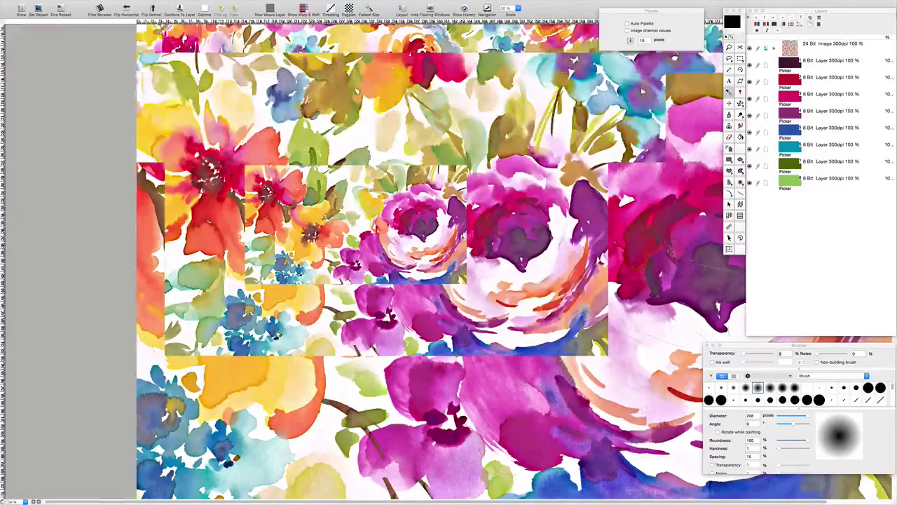
scroll(354, 243, "up", 2)
key("super+plus")
key("super+plus")
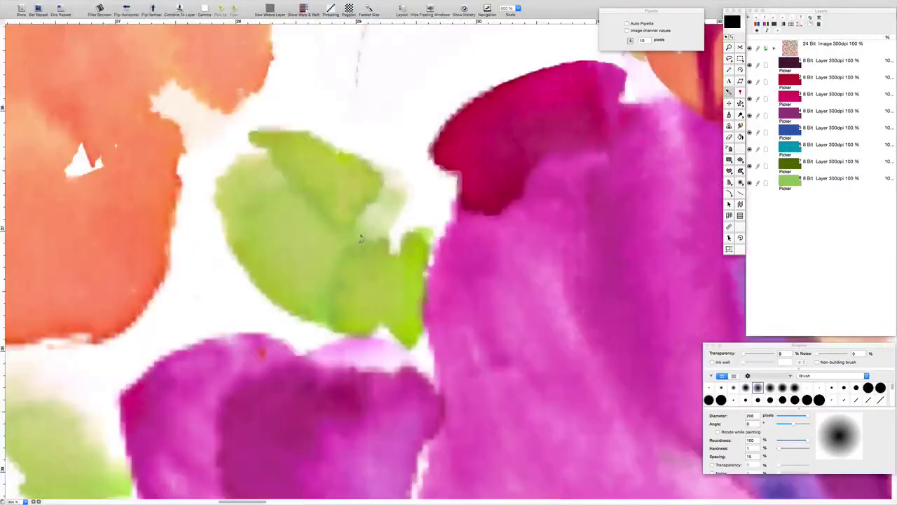
left_click(362, 241)
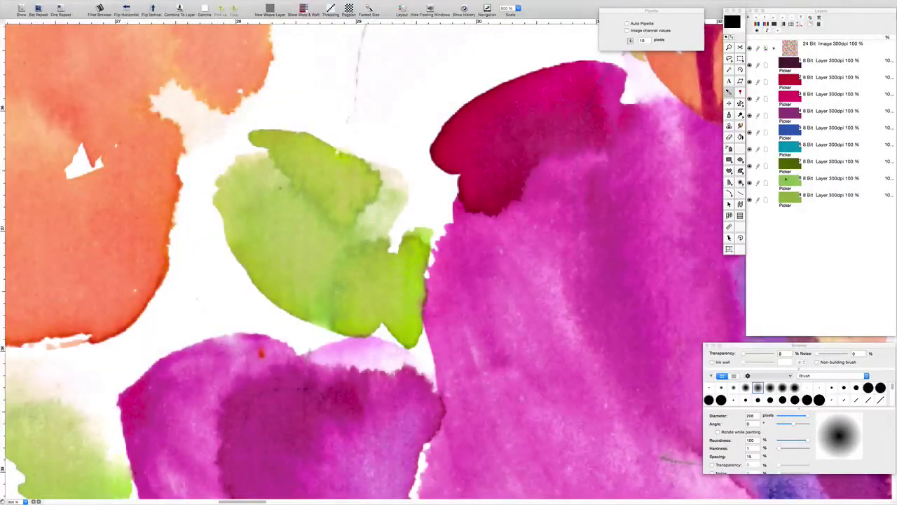
mouse_move(543, 496)
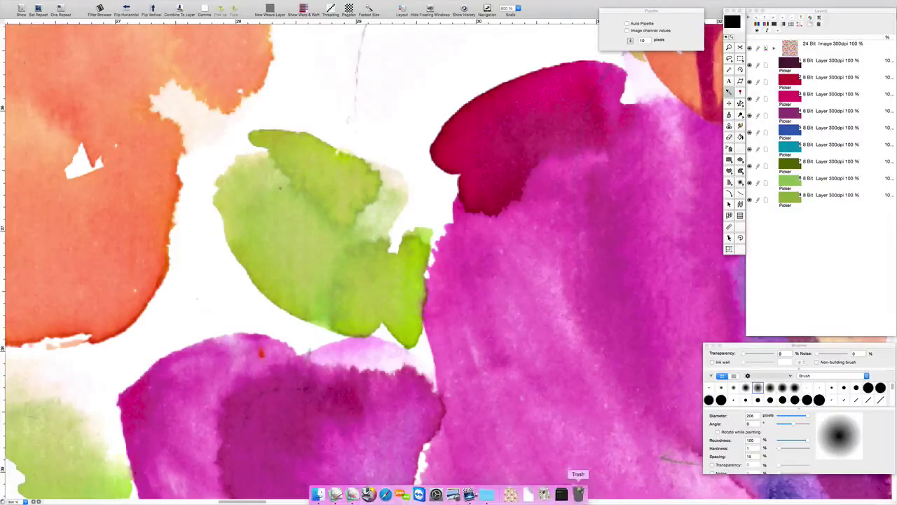
key("super+z")
Display only one repeat of the floral design
key("super+minus")
key("super+minus")
key("super+minus")
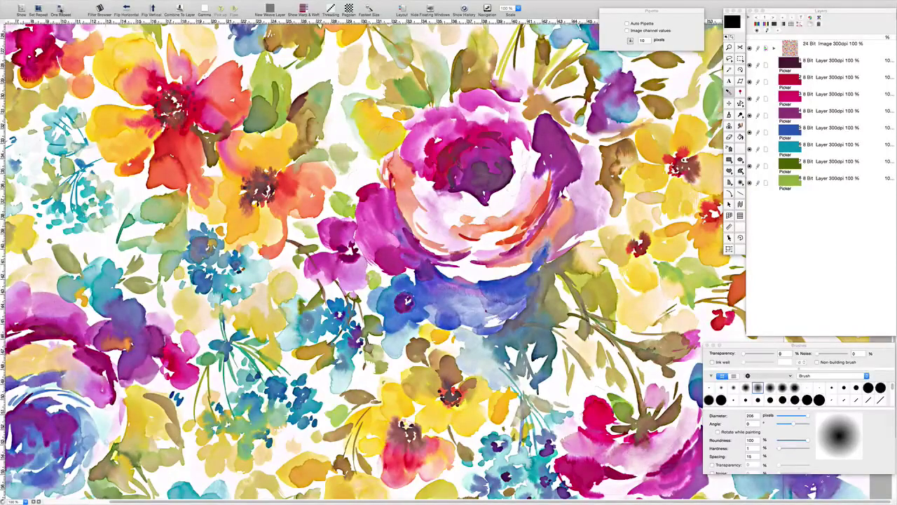
key("super+minus")
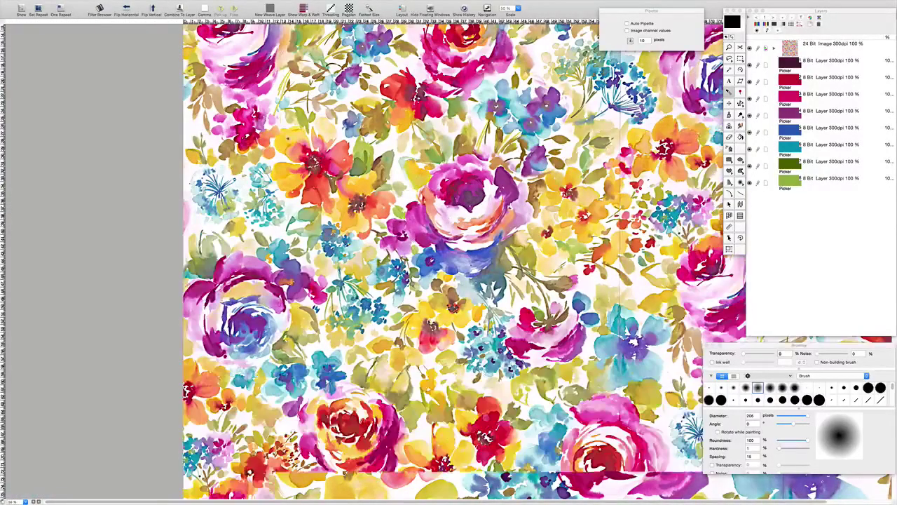
left_click(61, 10)
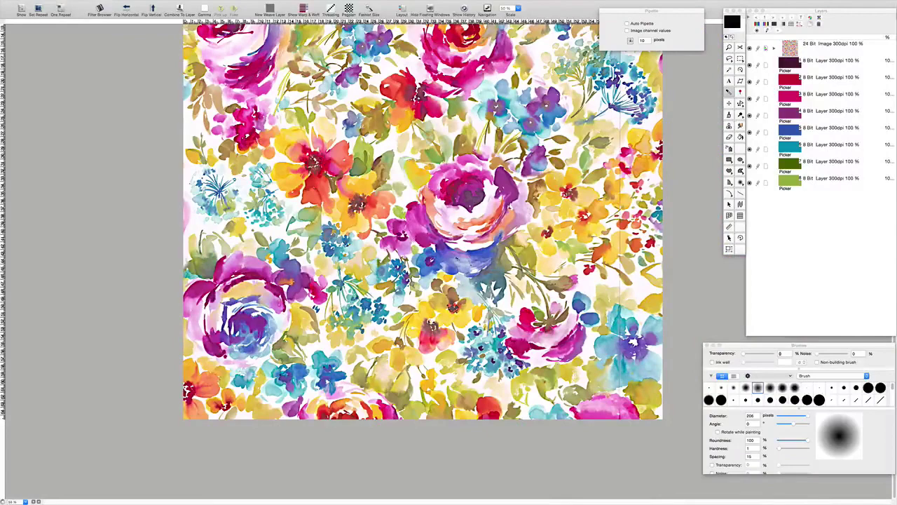
Sample yellow from the upper petal of the large red-centred flower as a further colour layer
left_click_drag(429, 207, 417, 295)
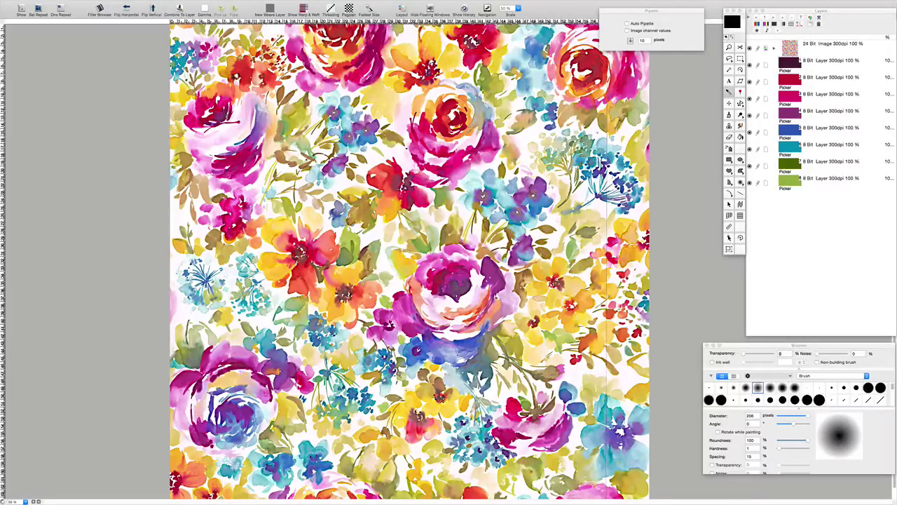
left_click(267, 235, "super")
left_click(267, 235, "super")
left_click(268, 235, "super")
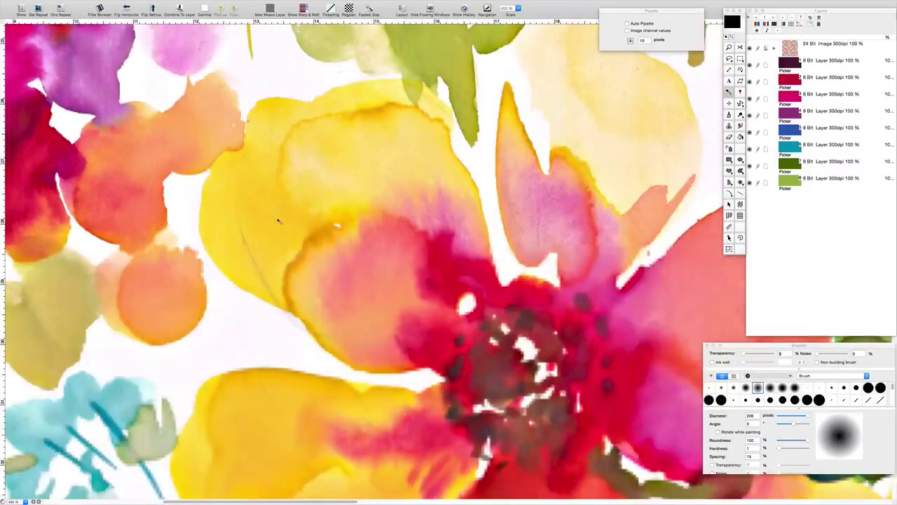
left_click(272, 223)
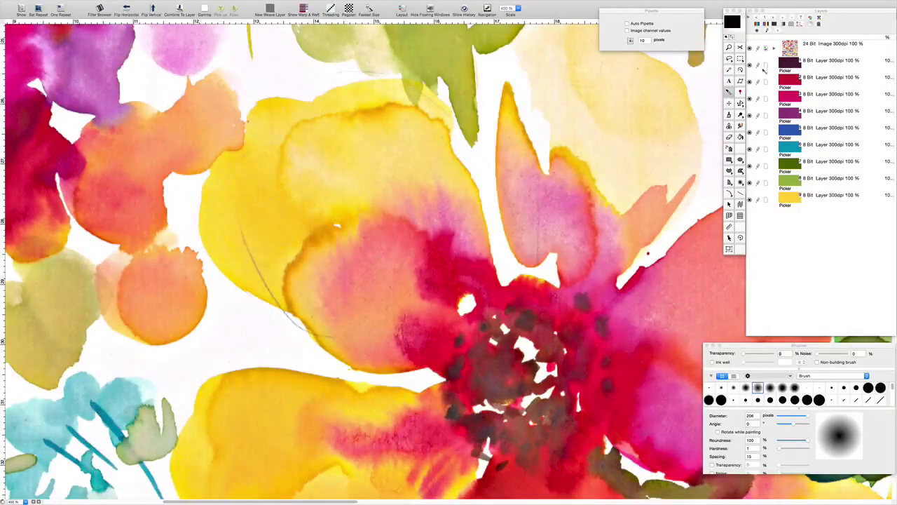
Hide the nine sampled colour layers and split the document into two side-by-side views
left_click_drag(754, 89, 753, 262)
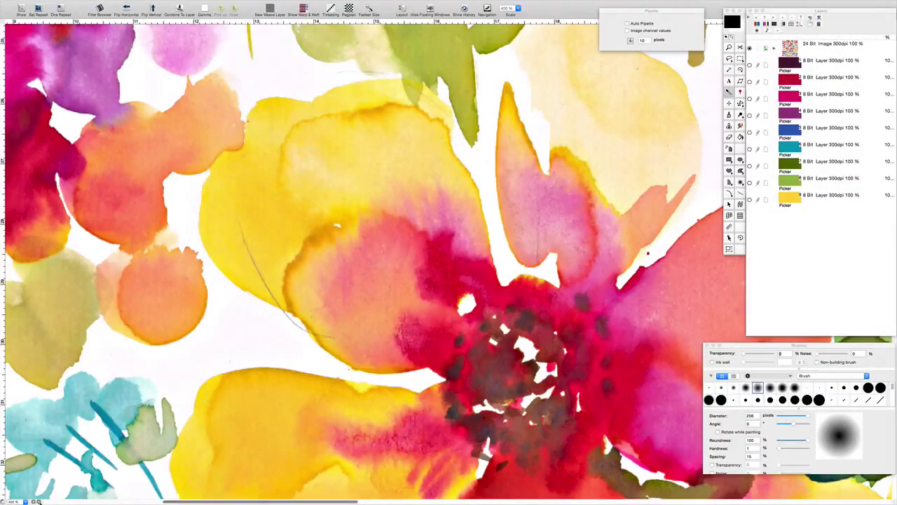
left_click(34, 502)
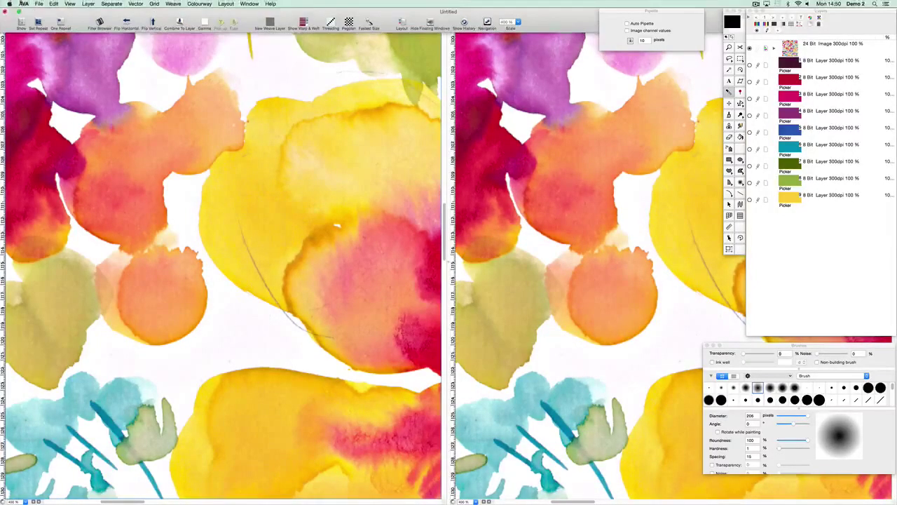
Reduce the document window, move it to the screen's edge and widen it up to the tool palette
left_click(20, 11)
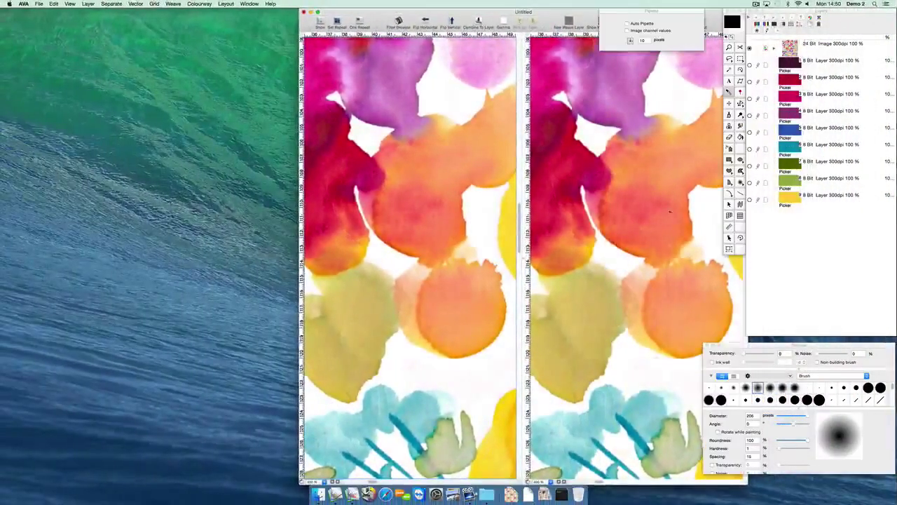
left_click_drag(593, 14, 294, 14)
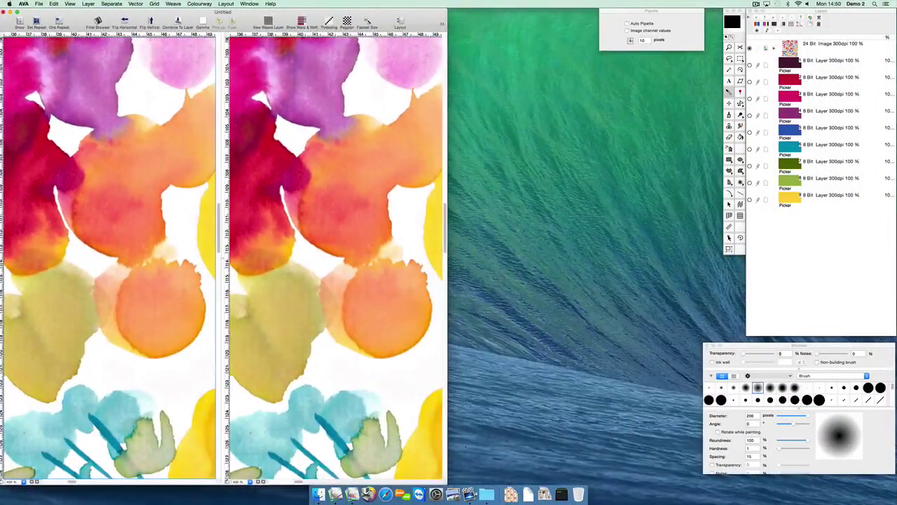
left_click_drag(446, 484, 742, 494)
Show the same area of the floral at 50% in both views and hide the original image in the second view
key("super+minus")
key("super+minus")
key("super+minus")
key("super+minus")
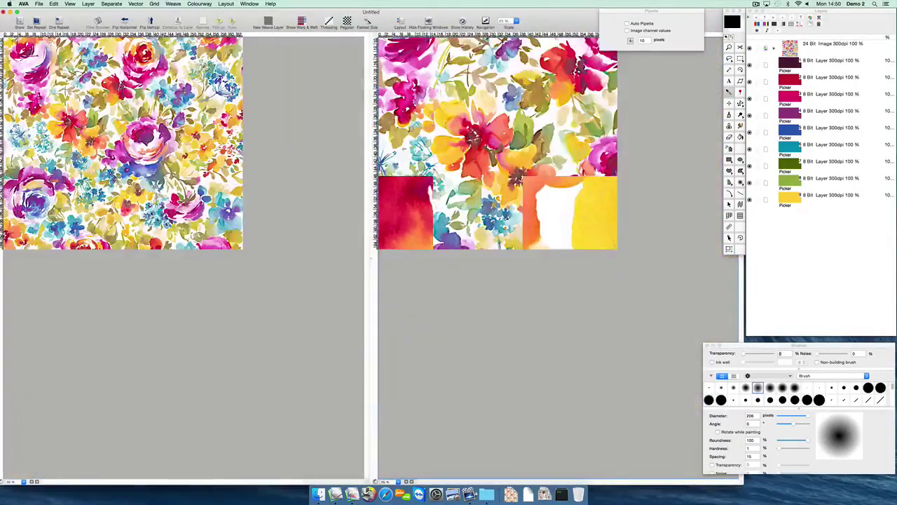
scroll(470, 282, "up", 4)
scroll(470, 281, "up", 5)
key("super+plus")
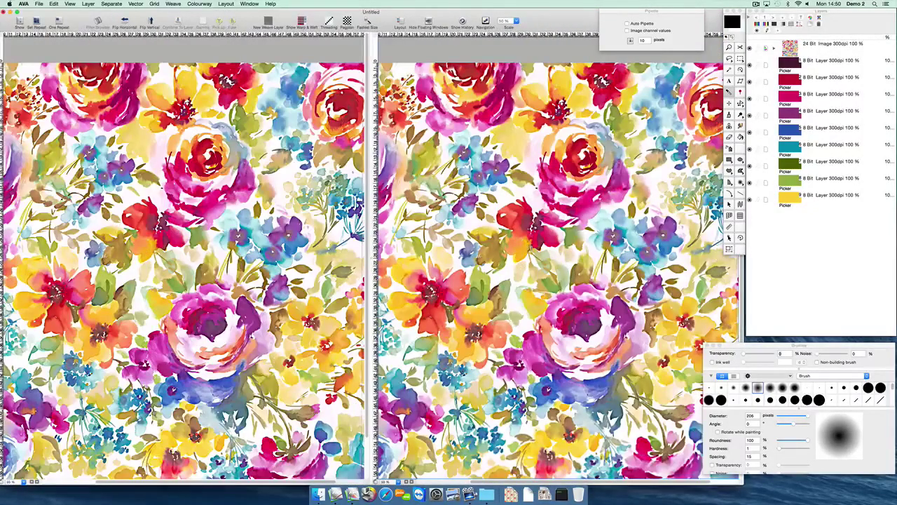
scroll(526, 262, "down", 3)
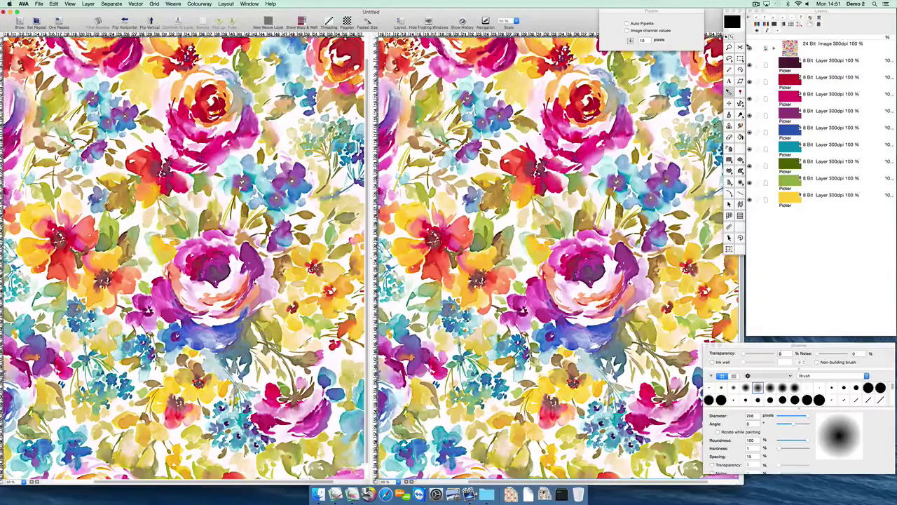
left_click(749, 47)
Start a colour separation of the original image into the nine colour layers and set the separation value to 39.19
left_click(263, 282)
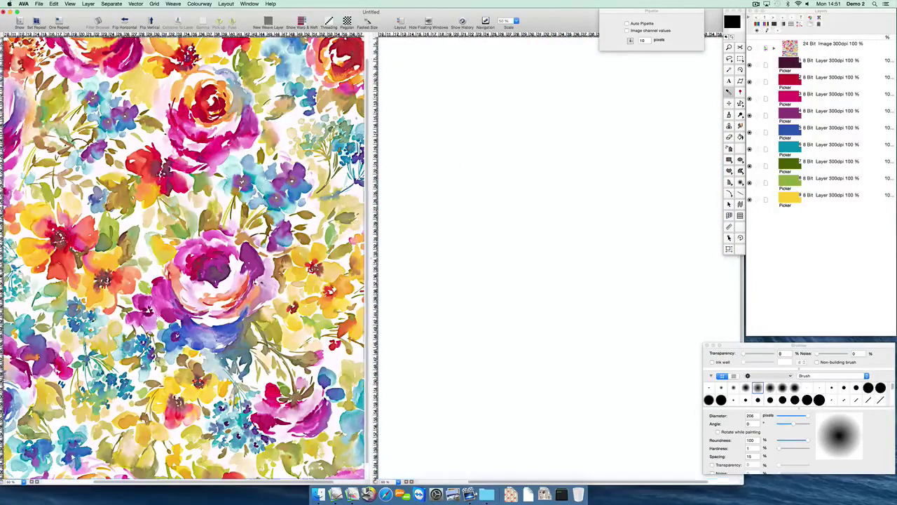
left_click(111, 3)
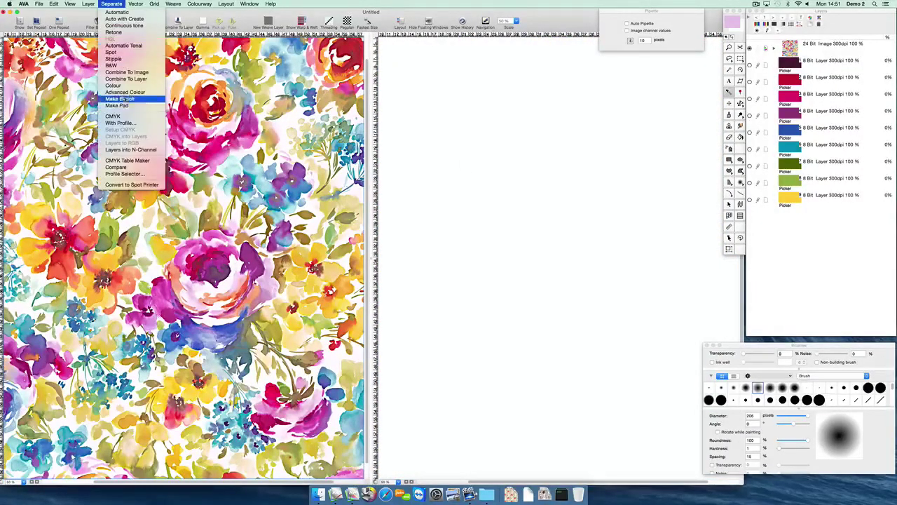
left_click(133, 92)
left_click(134, 412)
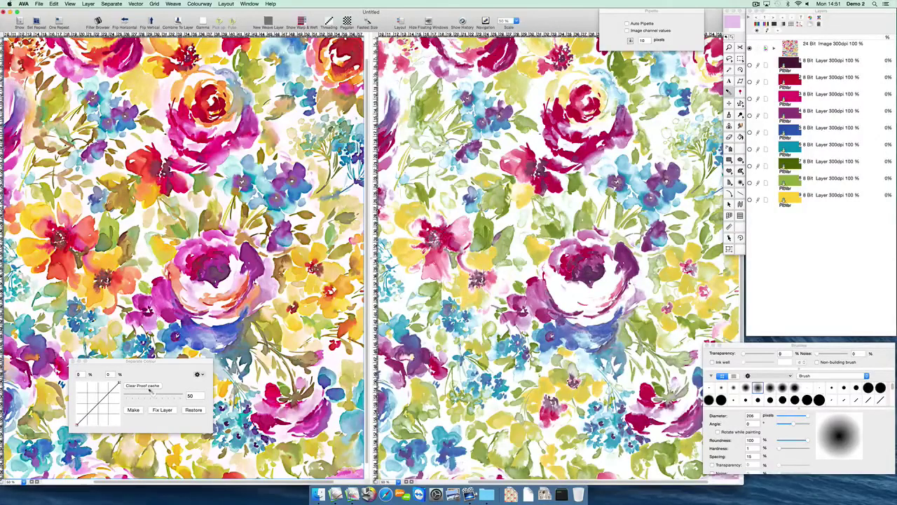
left_click_drag(146, 391, 143, 391)
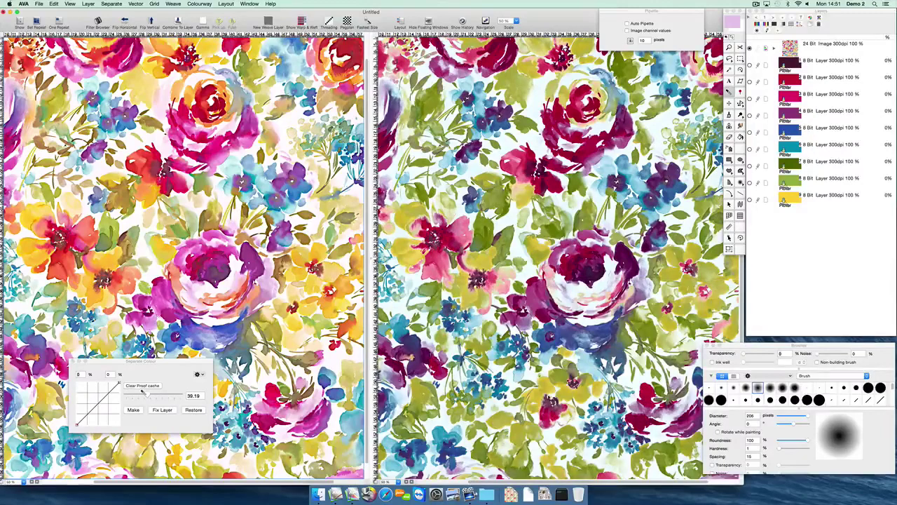
Show only the dark plum layer in the second view and set its separation value to 47.84
left_click(749, 65)
left_click(749, 47)
left_click(712, 86)
left_click(749, 65)
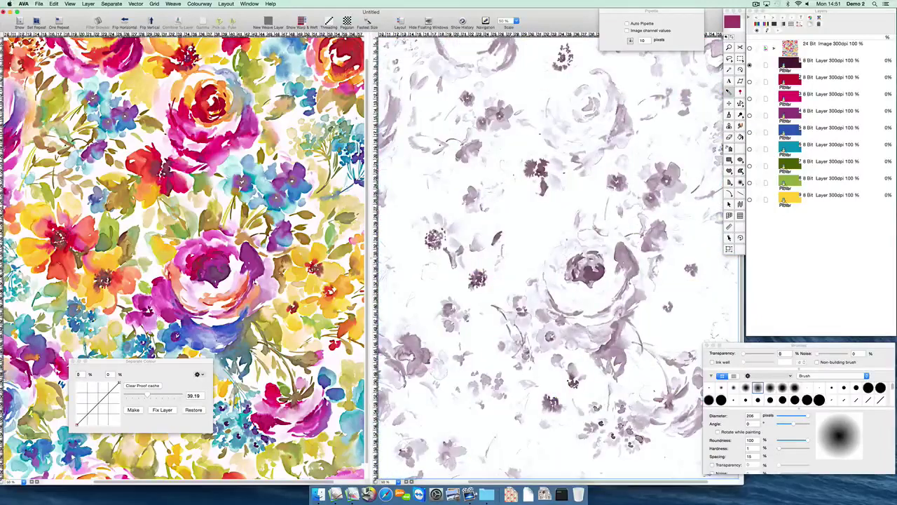
left_click(759, 65)
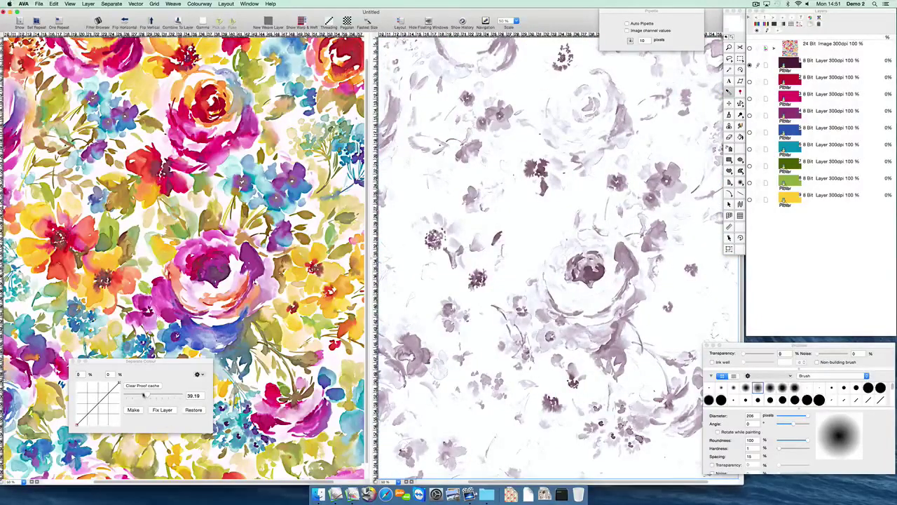
left_click_drag(147, 396, 151, 394)
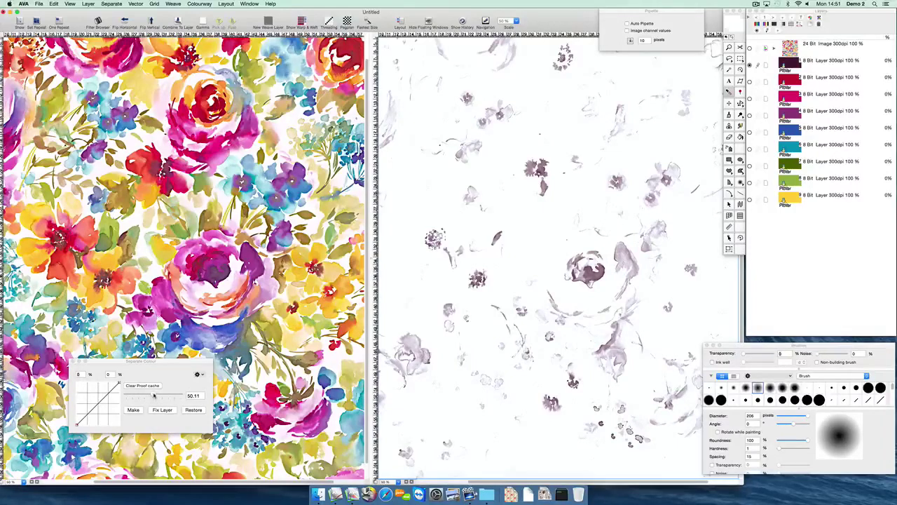
left_click_drag(154, 396, 152, 395)
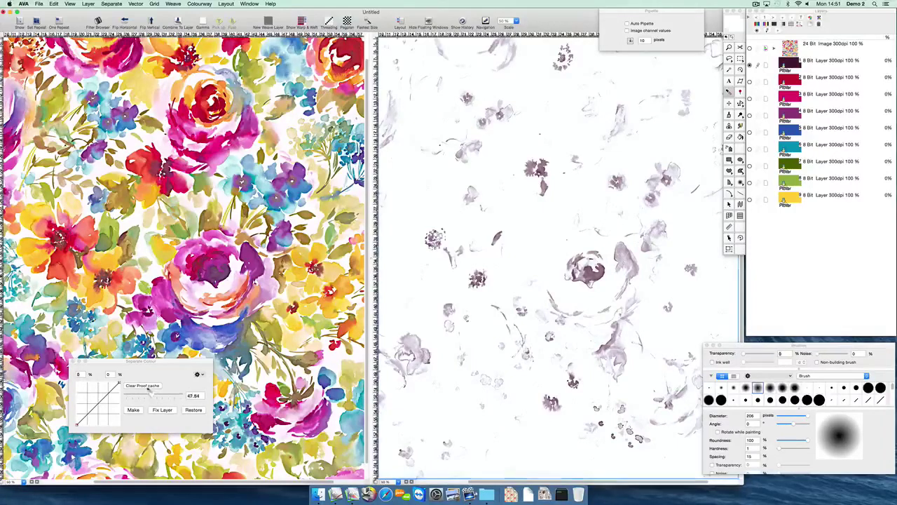
Set the separation value to 42.39 for the crimson layer and 48.24 for the magenta layer, viewing each on its own
left_click(750, 83)
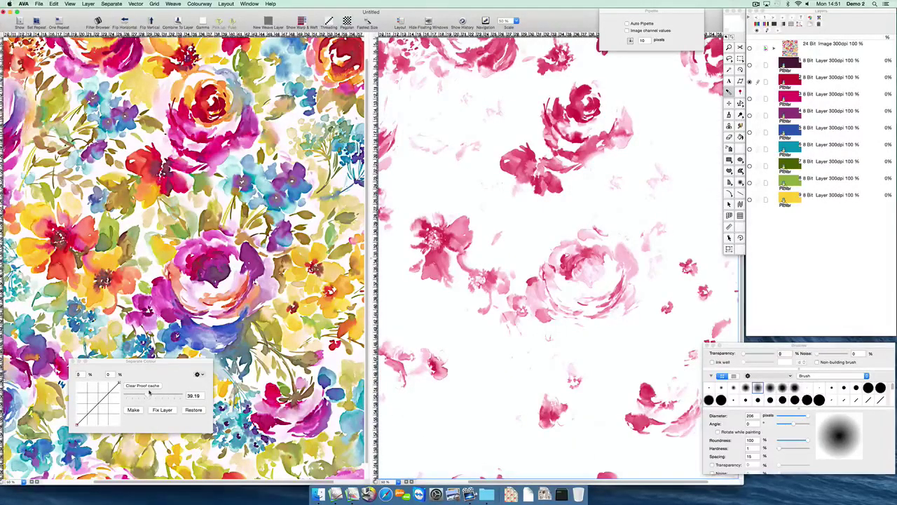
left_click_drag(148, 397, 149, 395)
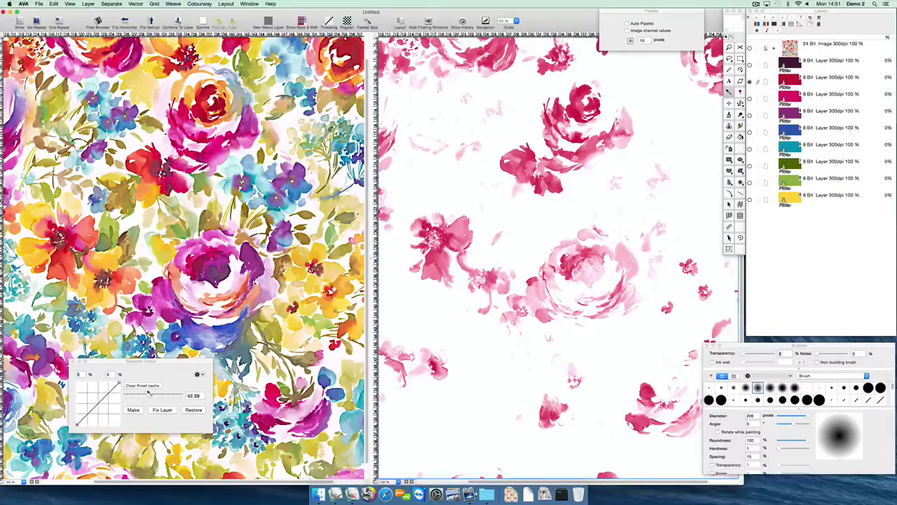
left_click(751, 100)
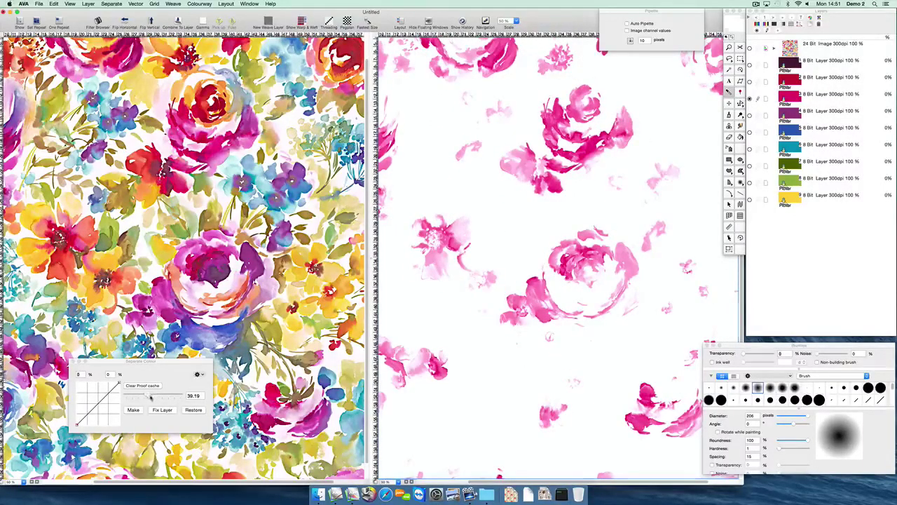
left_click_drag(148, 397, 149, 395)
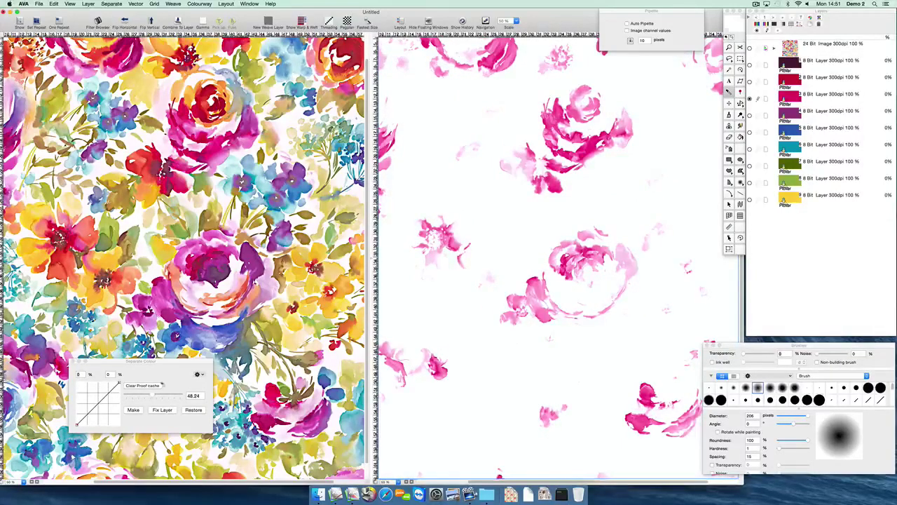
Show the purple layer together with the magenta one and set the purple layer's separation value to 46.84
left_click(750, 116)
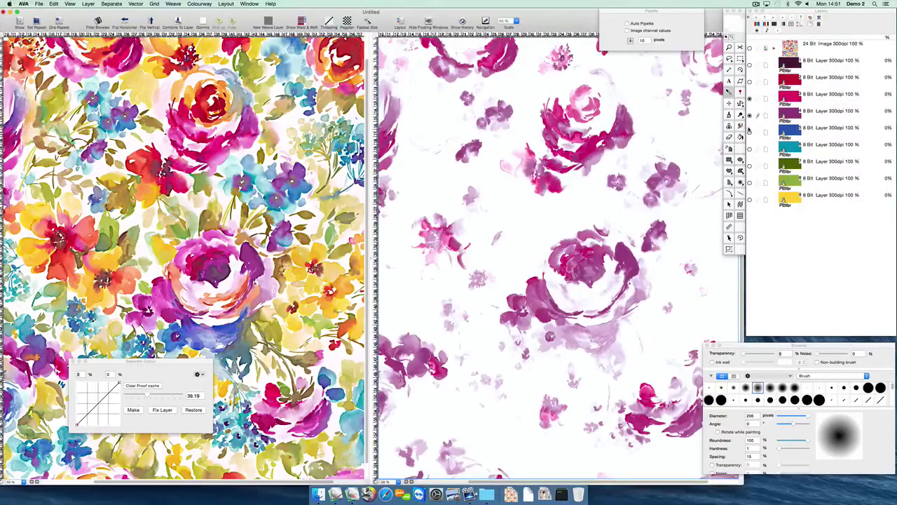
left_click_drag(148, 397, 150, 396)
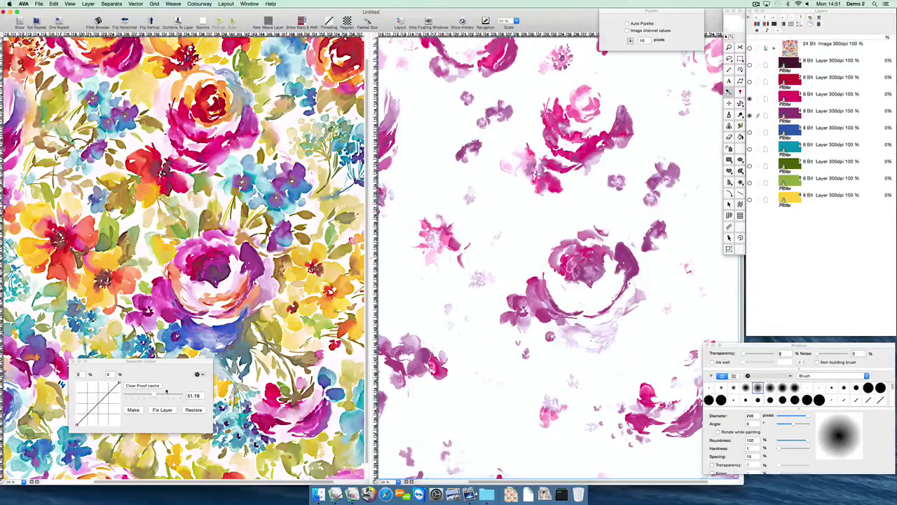
left_click_drag(154, 395, 147, 395)
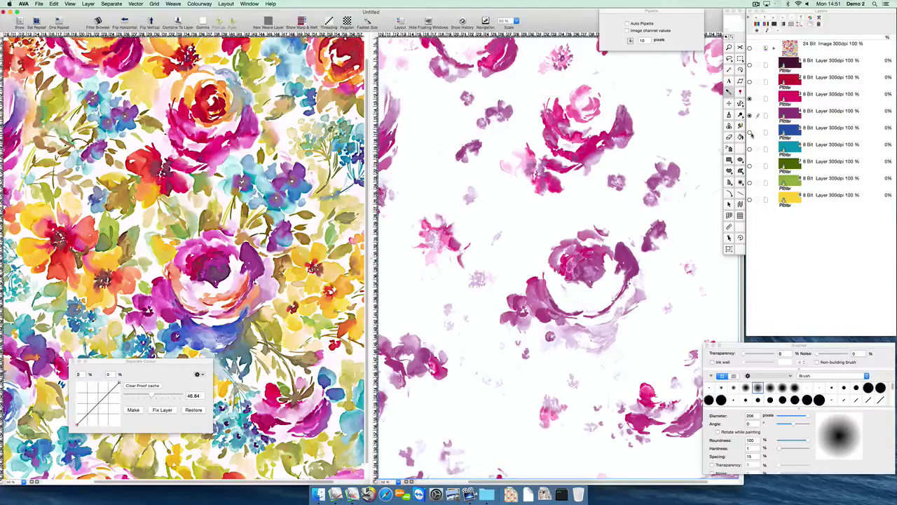
Lower the blue layer's separation value and raise the teal layer's slightly, viewing each layer on its own
left_click(749, 132)
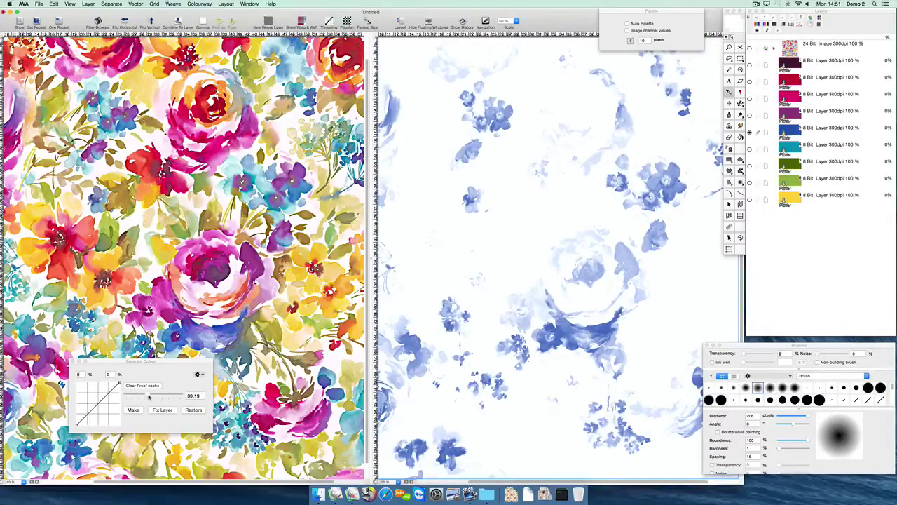
left_click_drag(149, 397, 145, 395)
left_click(750, 149)
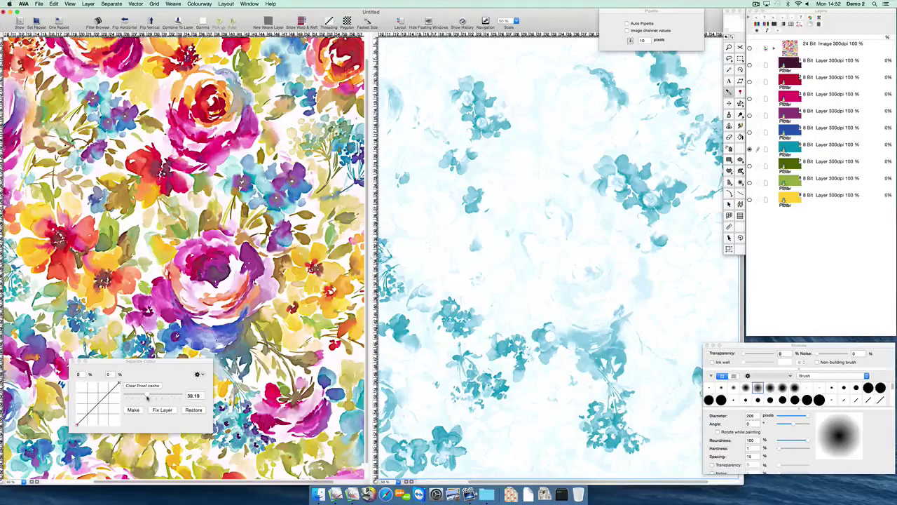
left_click_drag(147, 397, 151, 397)
Show only the dark green layer, set its separation value to 50.7 and lower the light end of its tone curve
left_click(750, 166)
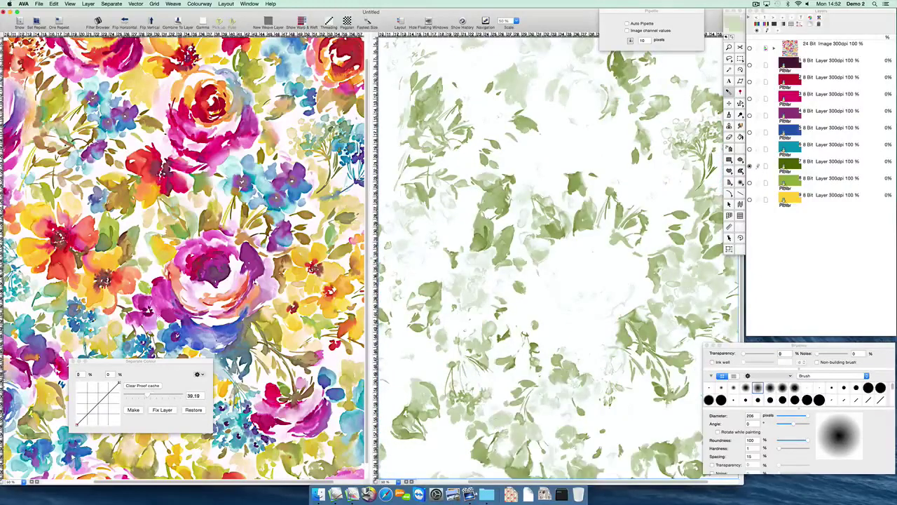
left_click_drag(152, 397, 152, 396)
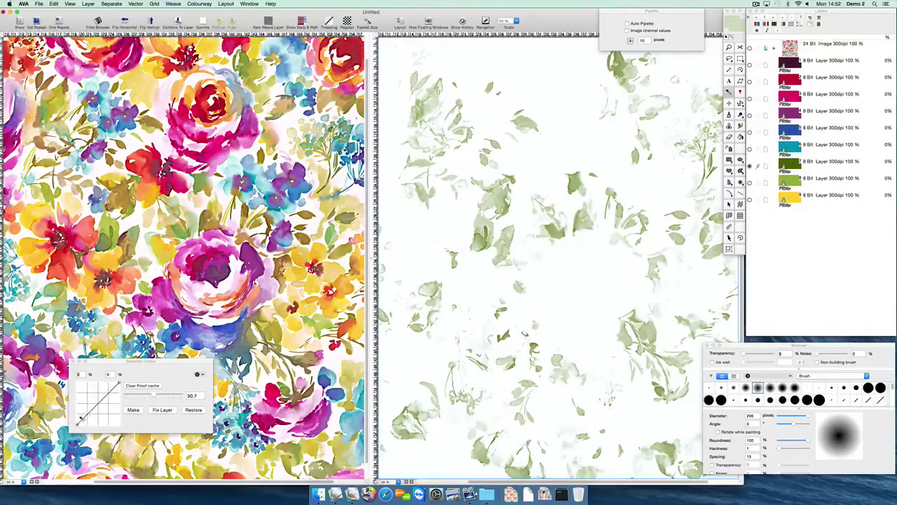
mouse_move(83, 414)
left_mouse_down()
mouse_move(104, 401)
mouse_move(86, 418)
left_mouse_up()
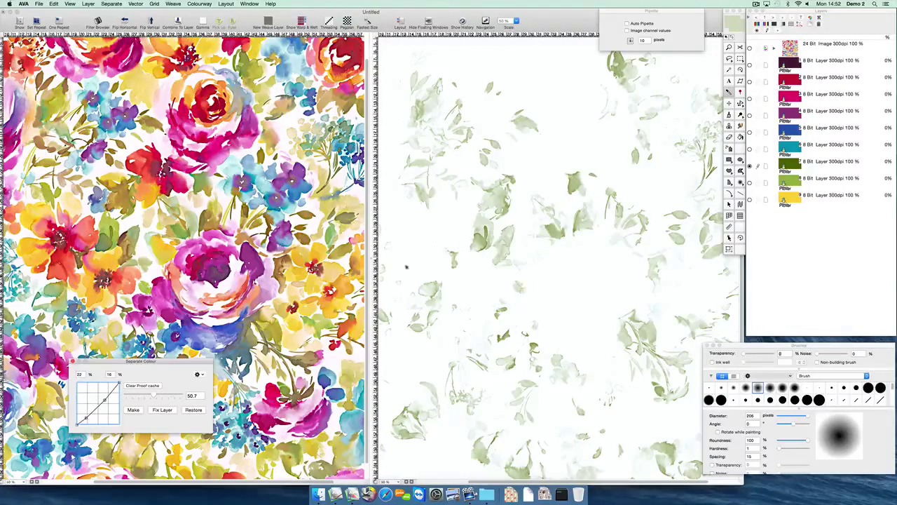
Show only the light green layer and set its separation value to 43.06
left_click(750, 183)
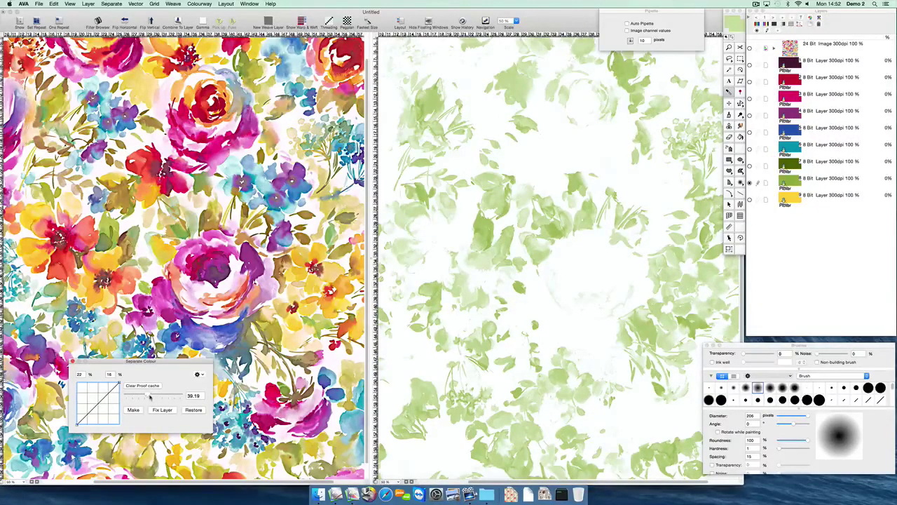
left_click_drag(149, 396, 151, 397)
left_click_drag(149, 397, 151, 397)
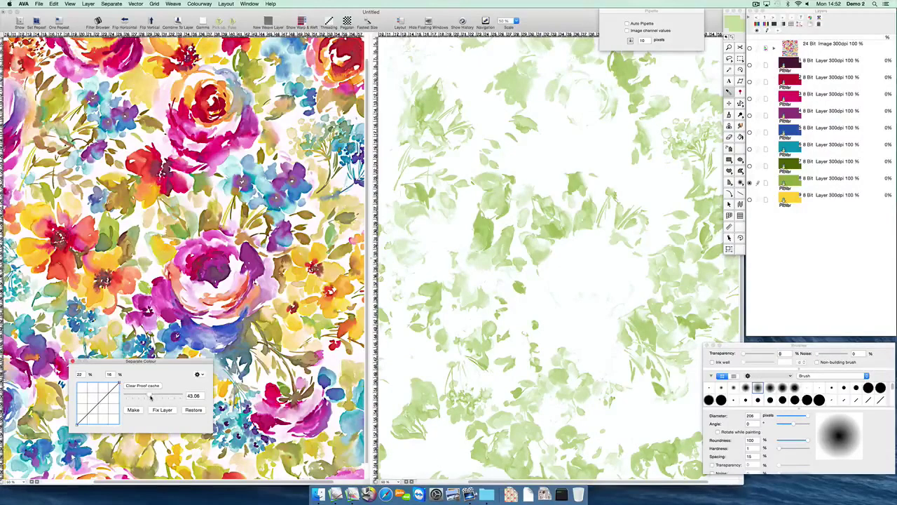
Show the yellow layer with the light green one, set its separation value to 29.48, and display the remaining colour layers too
left_click(751, 200)
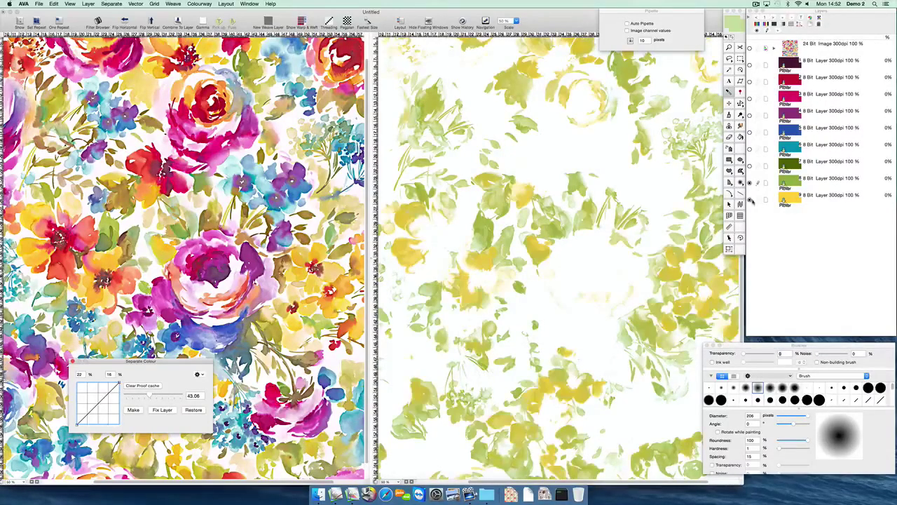
left_click(758, 202)
left_click_drag(149, 397, 142, 397)
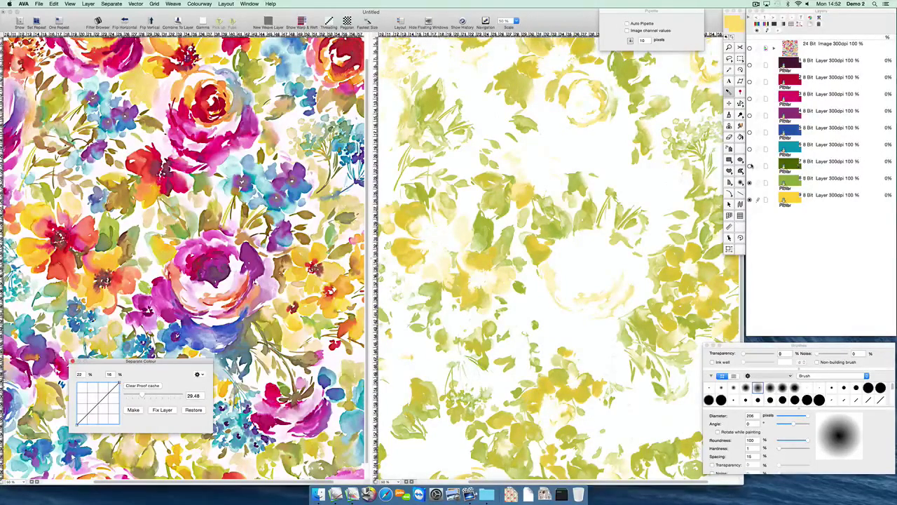
left_click_drag(751, 166, 753, 127)
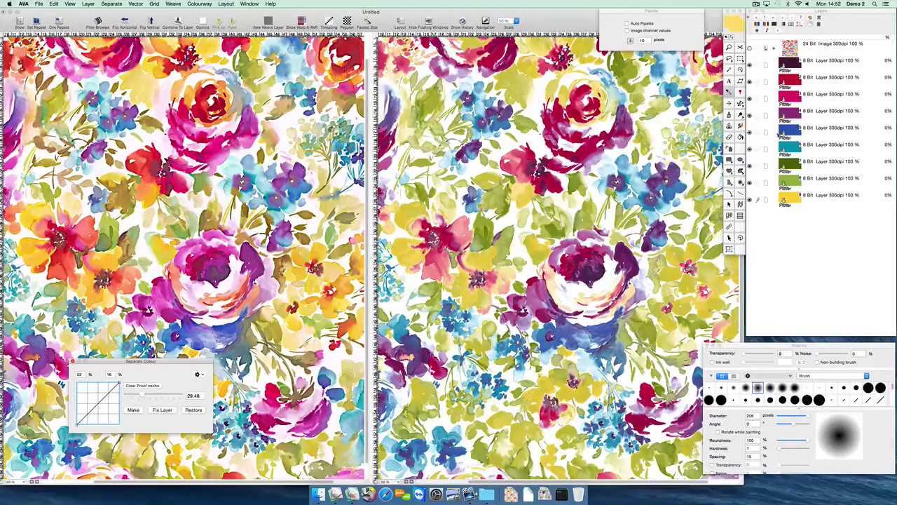
Show only the original image, sample the pale lilac inside the central rose into a new layer and separate it
left_click(750, 49)
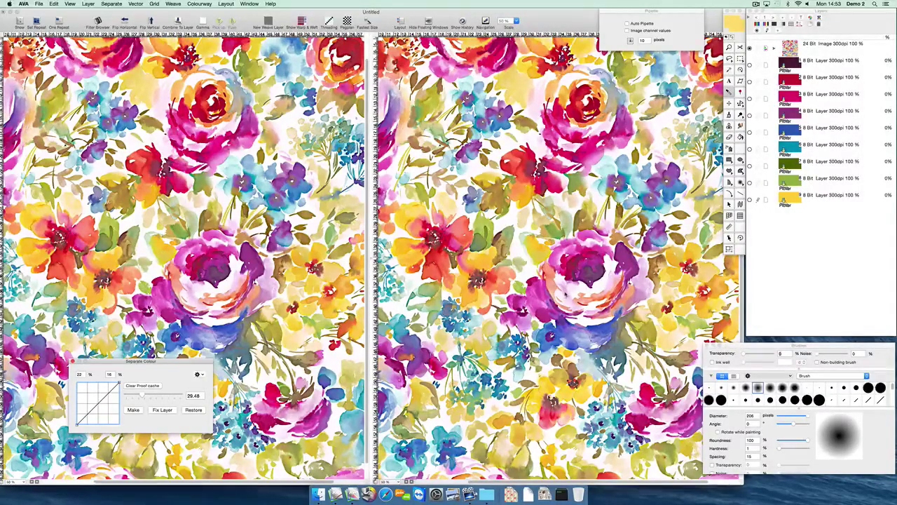
key("super+plus")
key("super+plus")
key("super+plus")
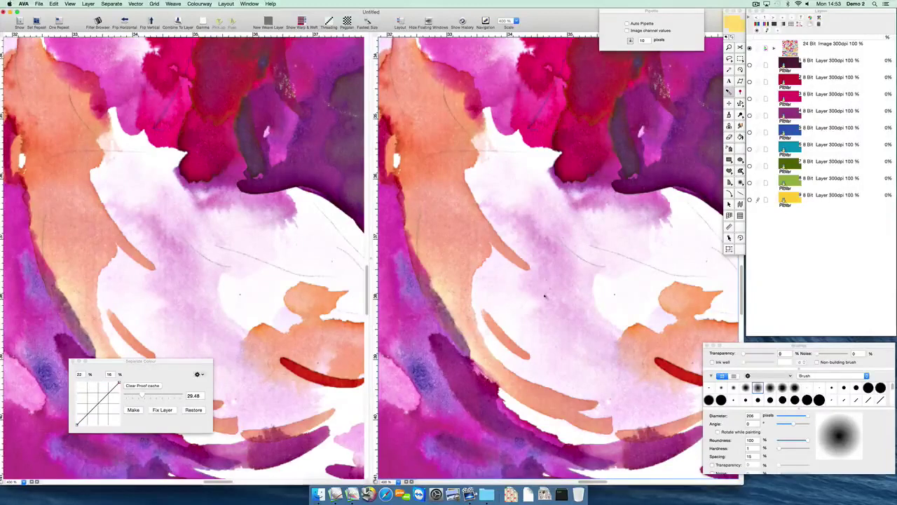
left_click(784, 26)
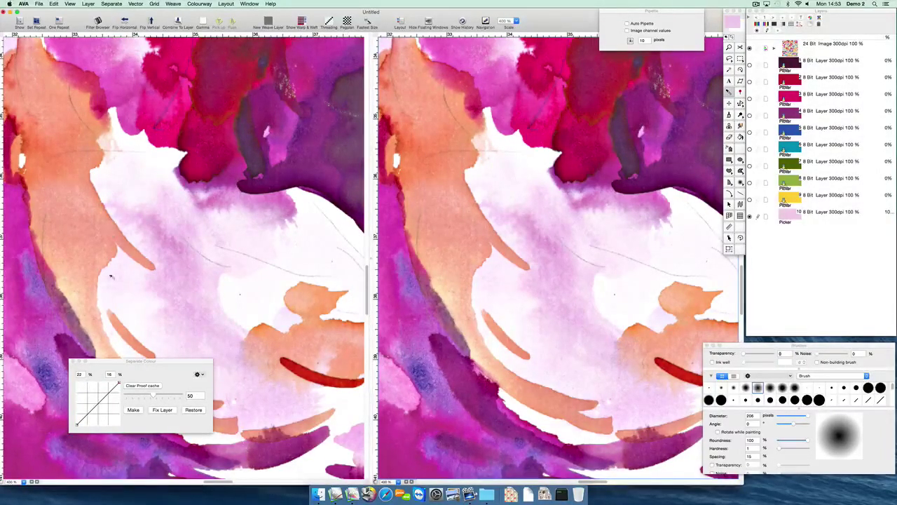
left_click(133, 411)
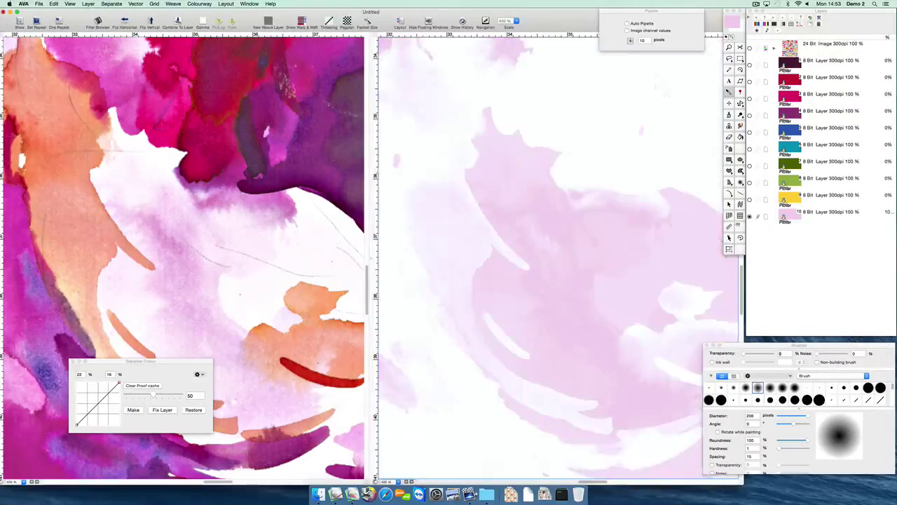
Set the pale lilac layer's separation value to 100 and its tone curve's light point to 17% in, 0% out
left_click_drag(157, 397, 192, 400)
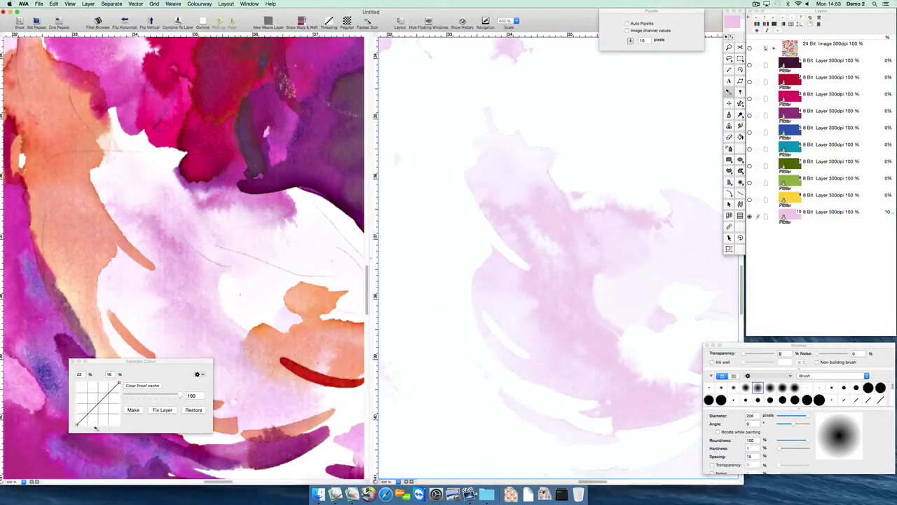
left_click_drag(83, 418, 84, 444)
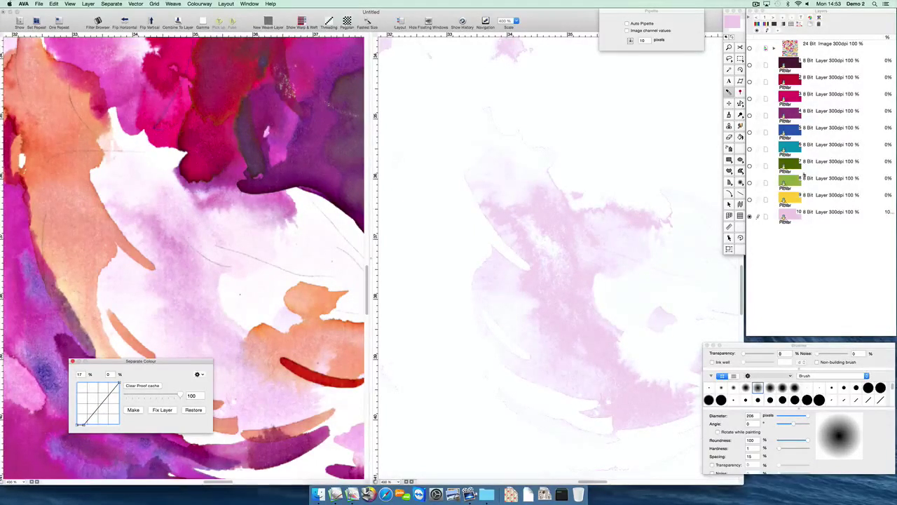
Show all the colour layers together again and set the purple layer's separation value to 51.83
left_click_drag(751, 201, 762, 89)
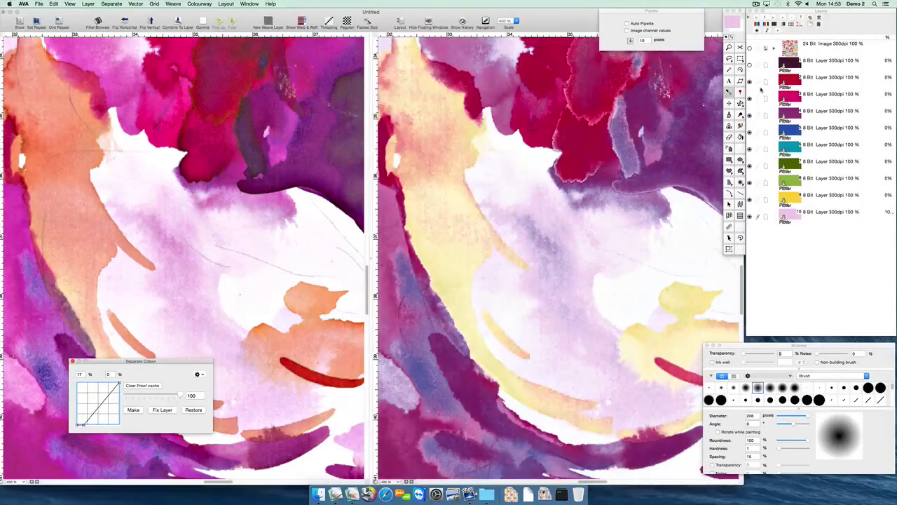
left_click(758, 114)
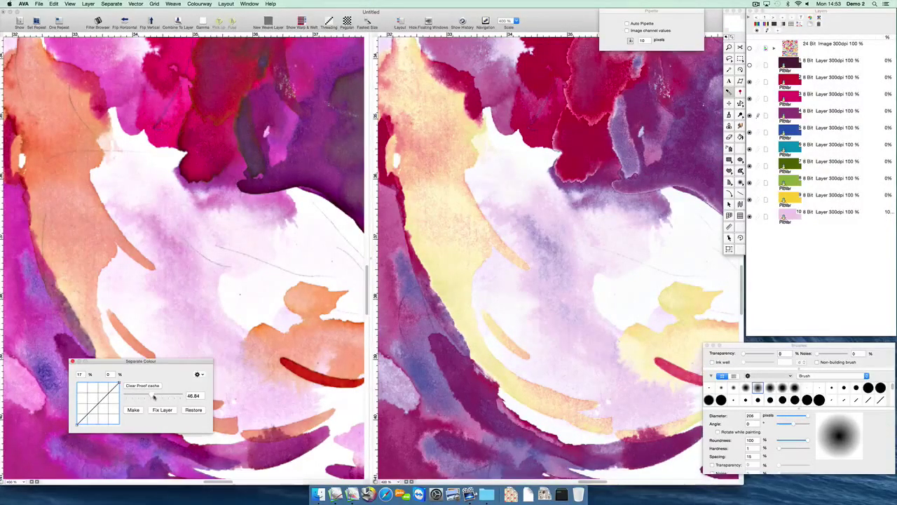
left_click_drag(154, 396, 158, 398)
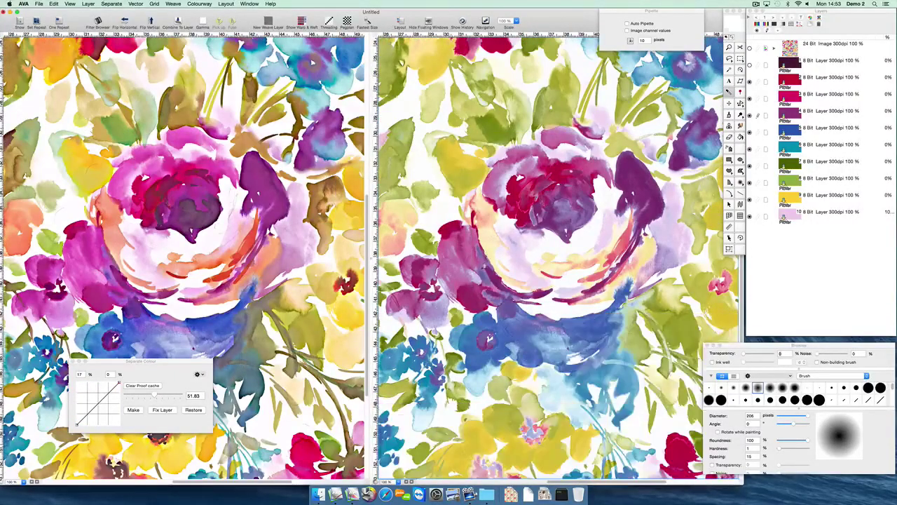
left_click(750, 66)
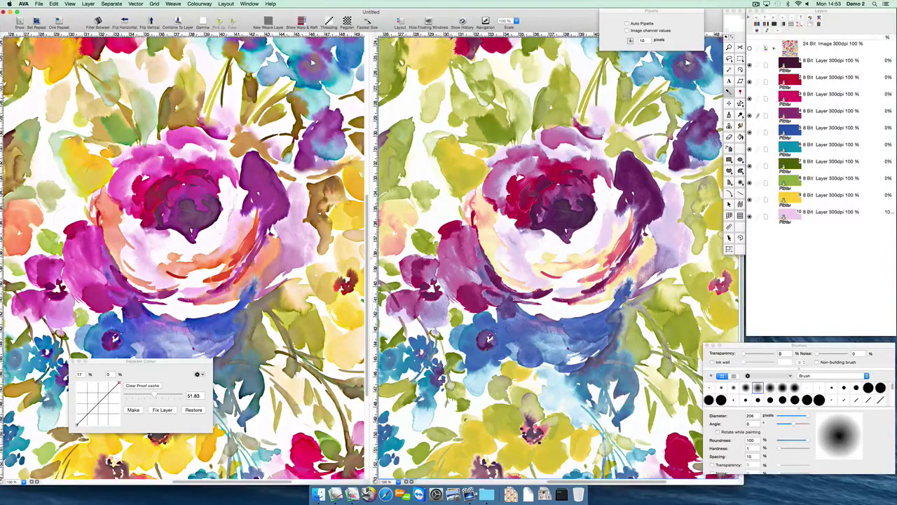
Try to sample the brown of the large leaf shape beside the blue flower from the original image into a new layer
left_click_drag(489, 346, 482, 301)
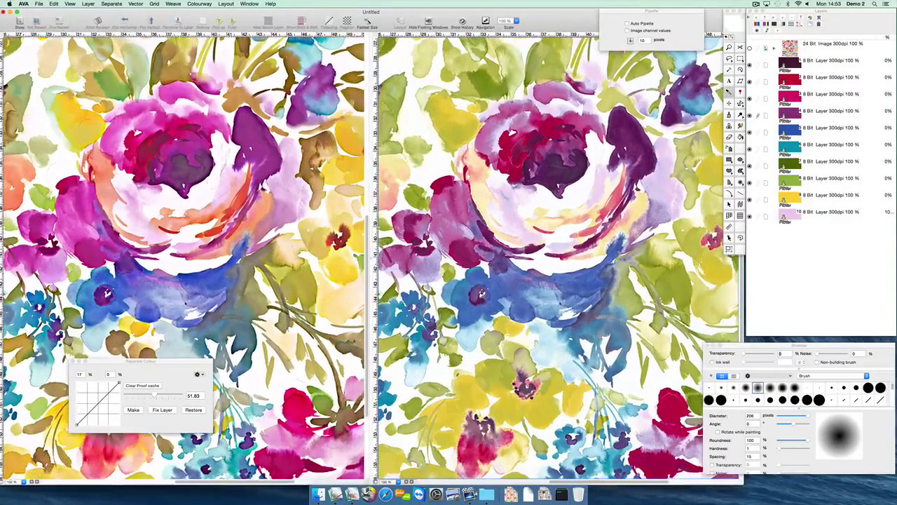
scroll(185, 258, "down", 3)
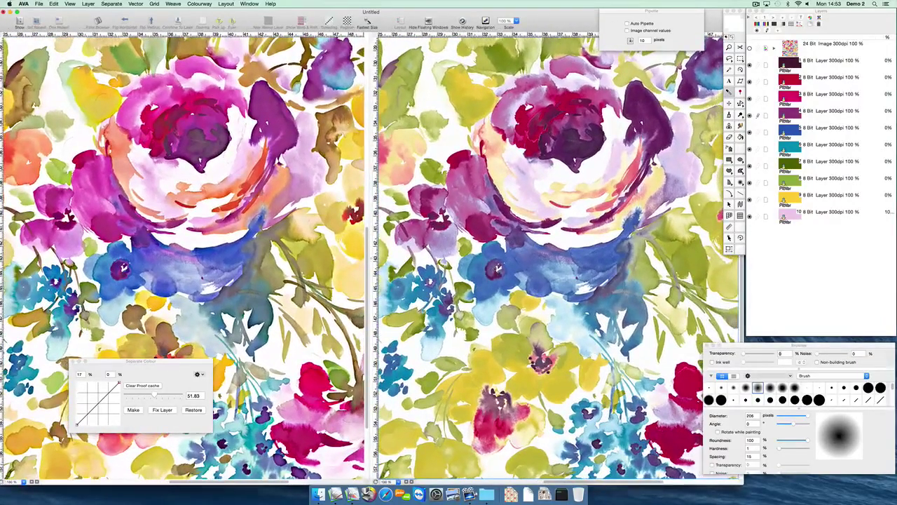
left_click_drag(499, 269, 685, 450)
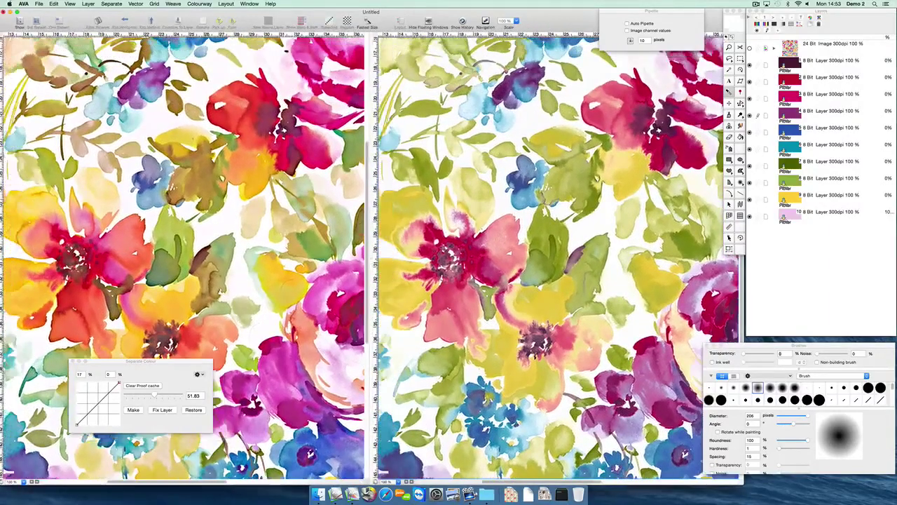
key("4")
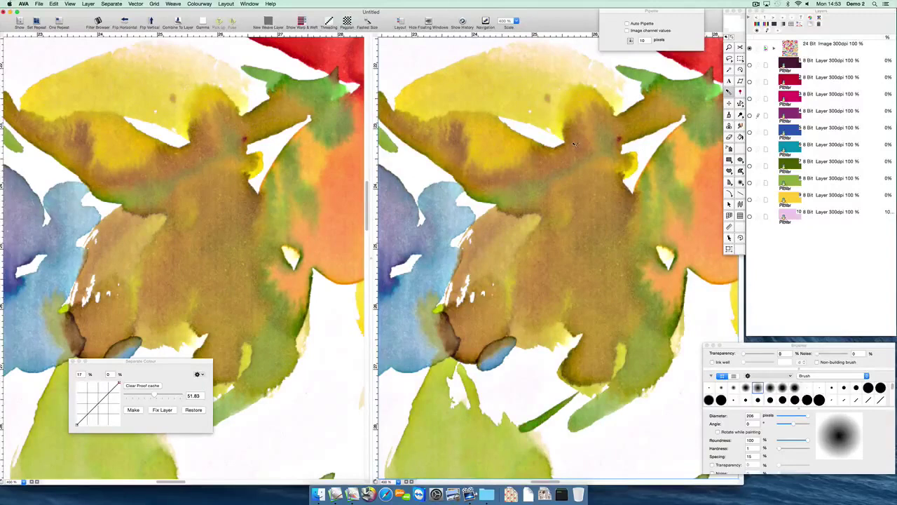
left_click(574, 144)
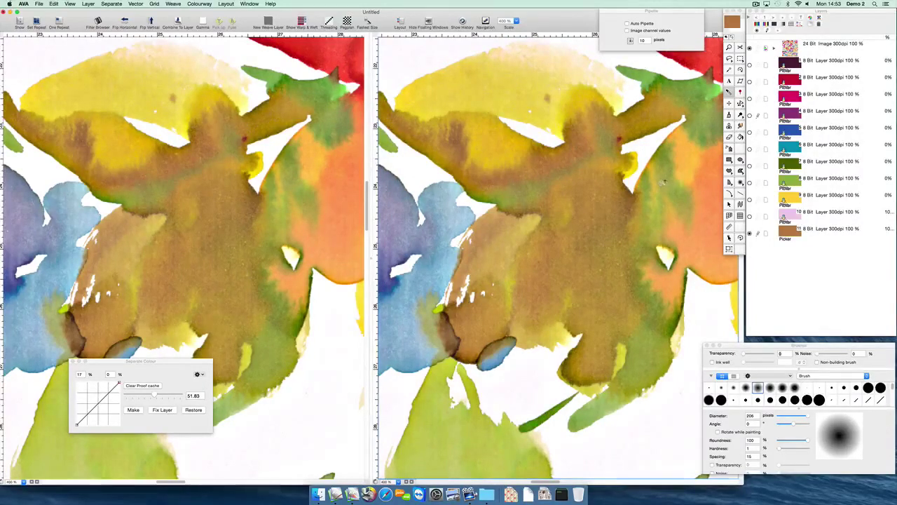
key("super+z")
Start a Spot separation in Colour mode and add the leaf's brown as a new spot colour
left_click(112, 3)
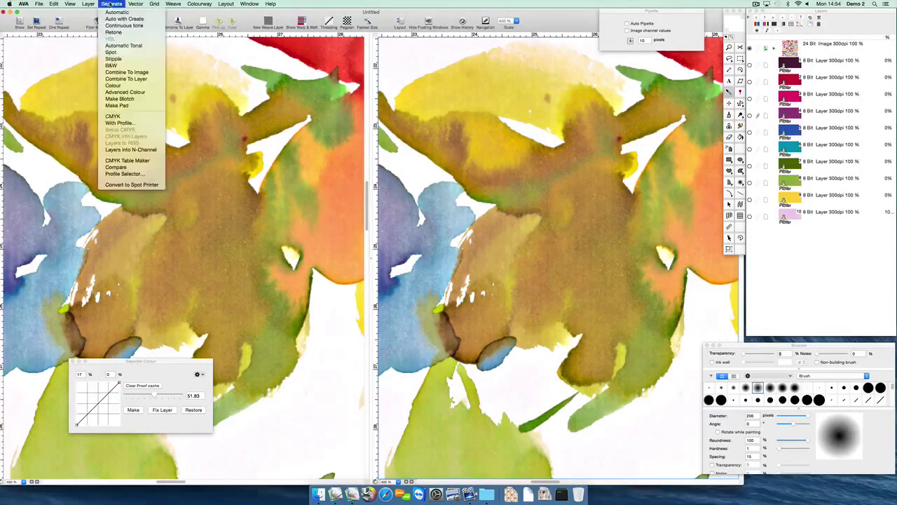
left_click(123, 50)
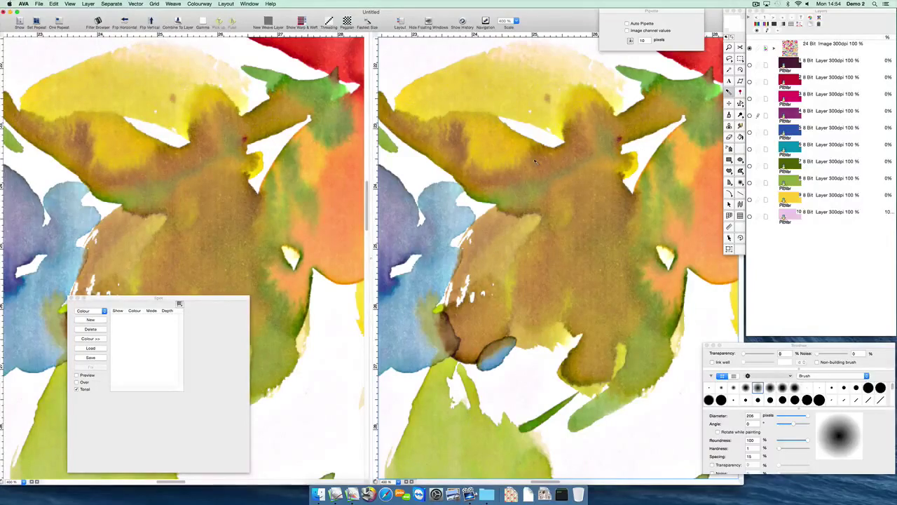
left_click(89, 310)
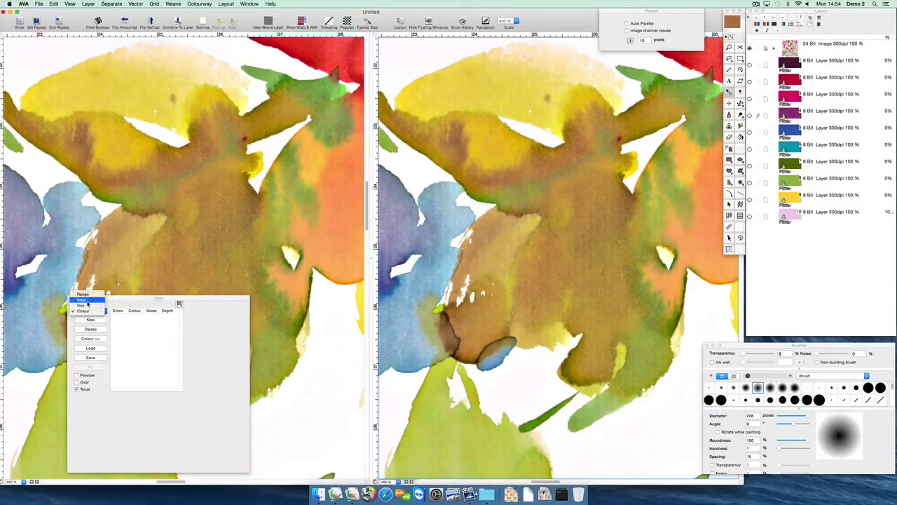
left_click(85, 311)
left_click(90, 319)
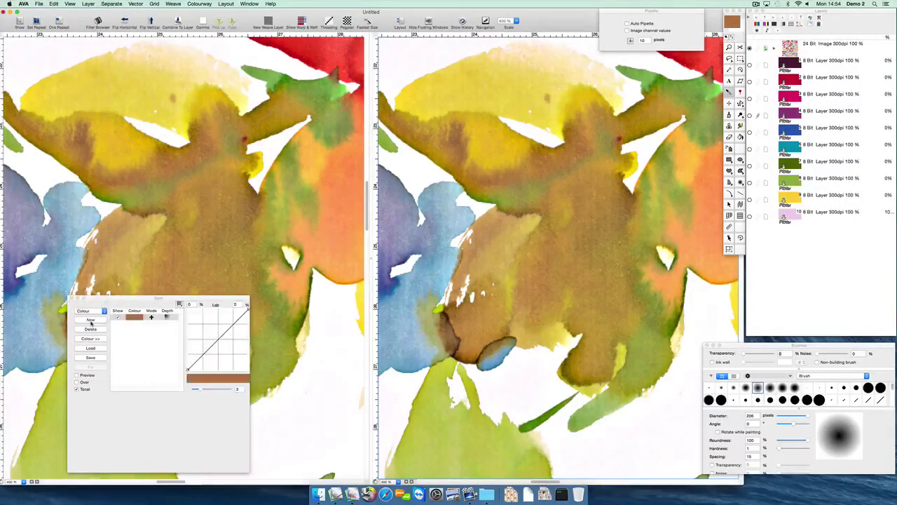
Preview the tonal spot separation of the brown and set its range value to 7.53
left_click(85, 376)
left_click_drag(202, 392, 214, 395)
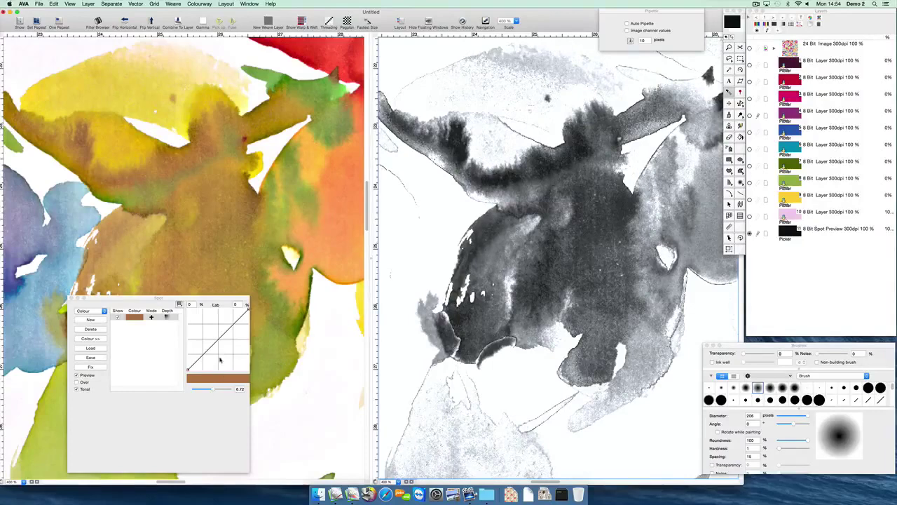
left_click(540, 166, "alt+super")
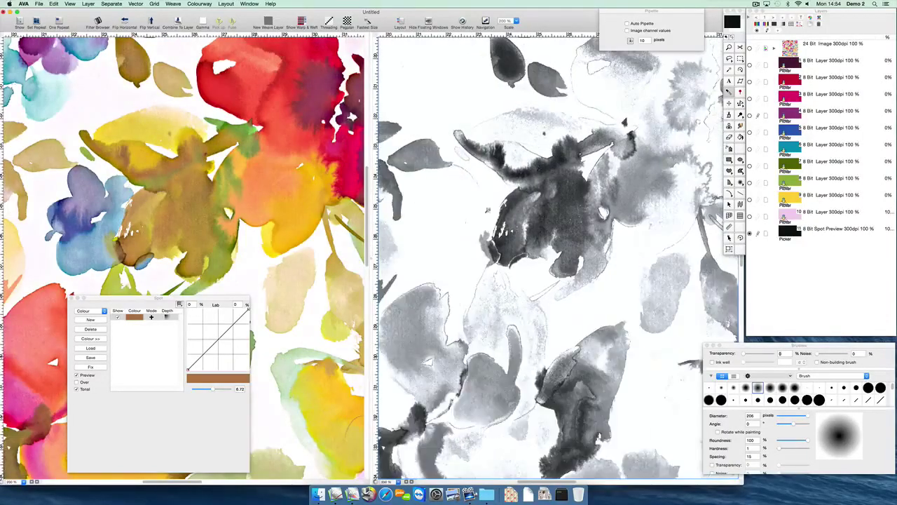
left_click_drag(215, 391, 221, 379)
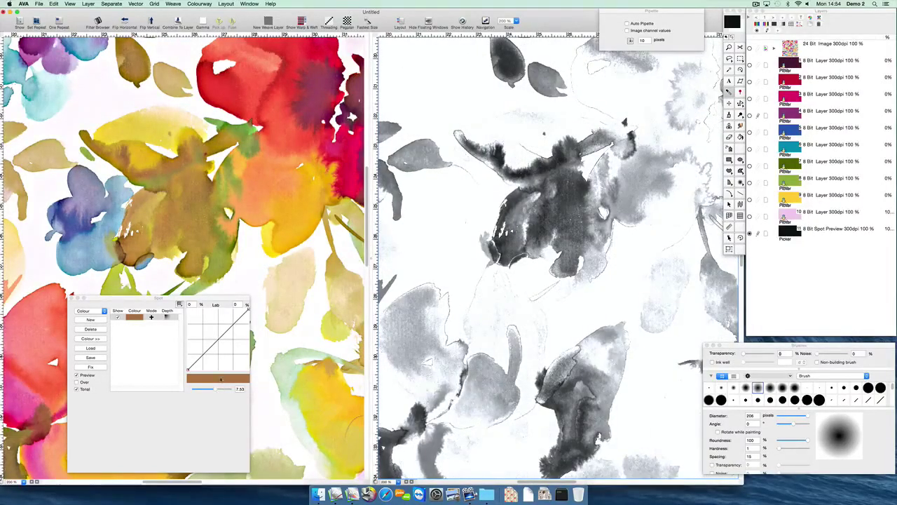
Darken the brown spot colour to Lab 50.42, 12.65, 28.92
double_click(218, 379)
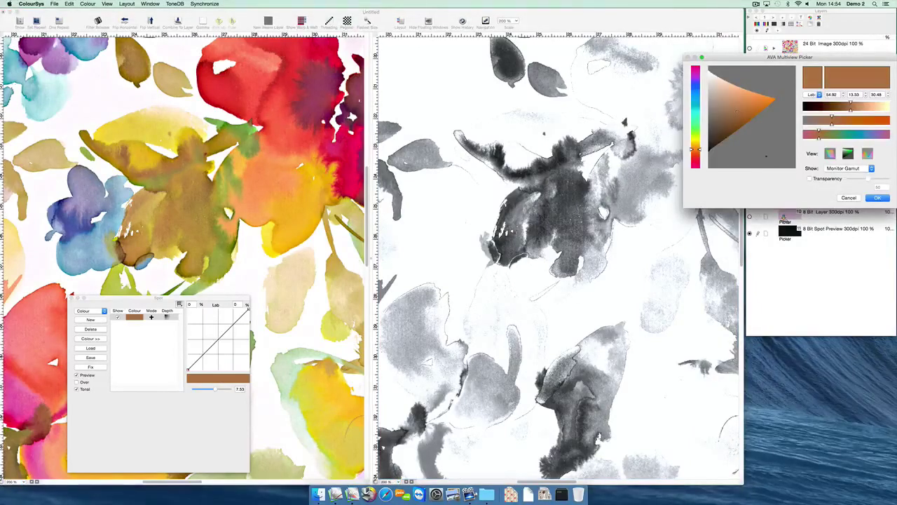
left_click_drag(700, 152, 701, 154)
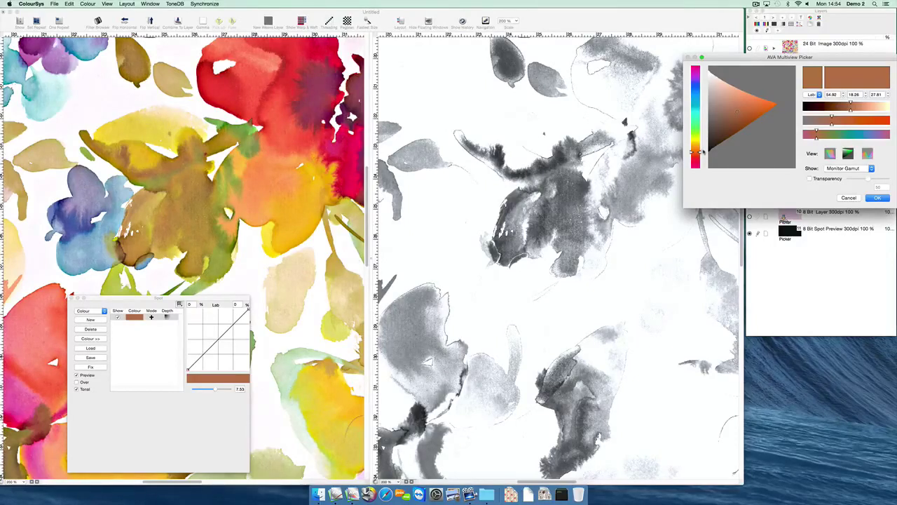
left_click(739, 115)
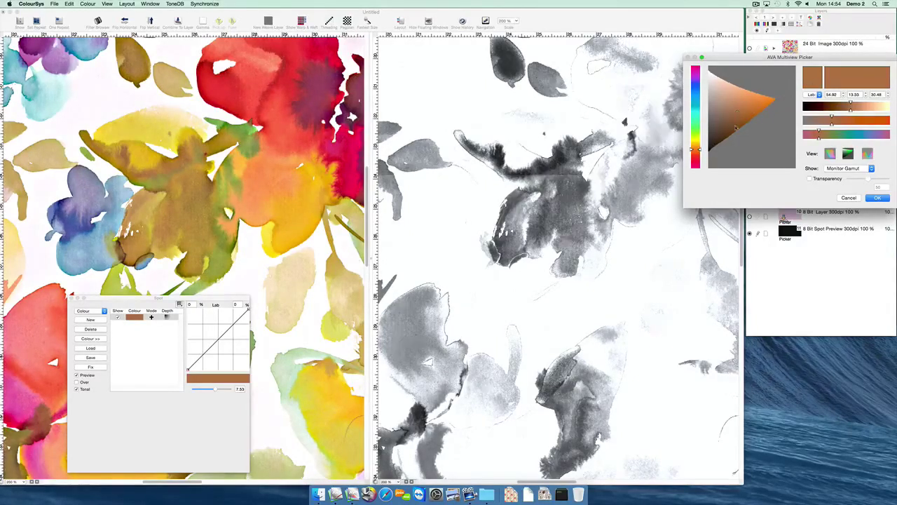
left_click_drag(737, 114, 735, 117)
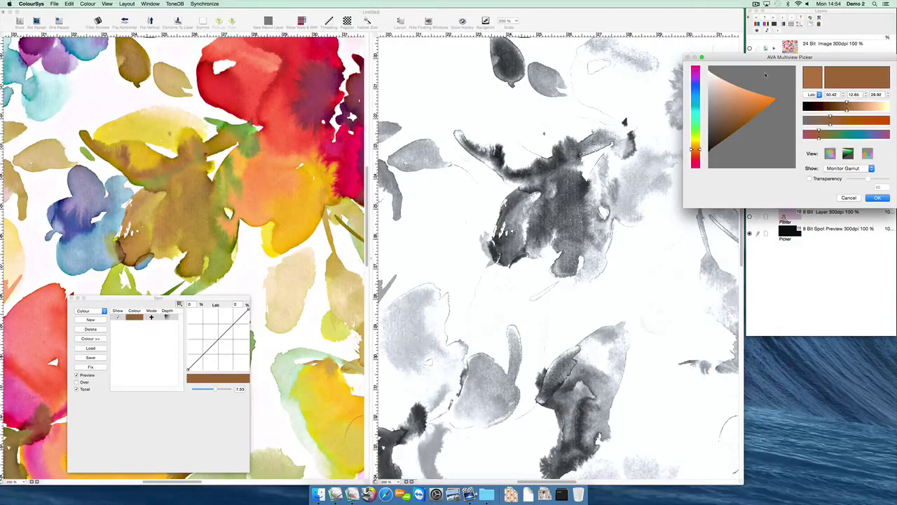
left_click(877, 198)
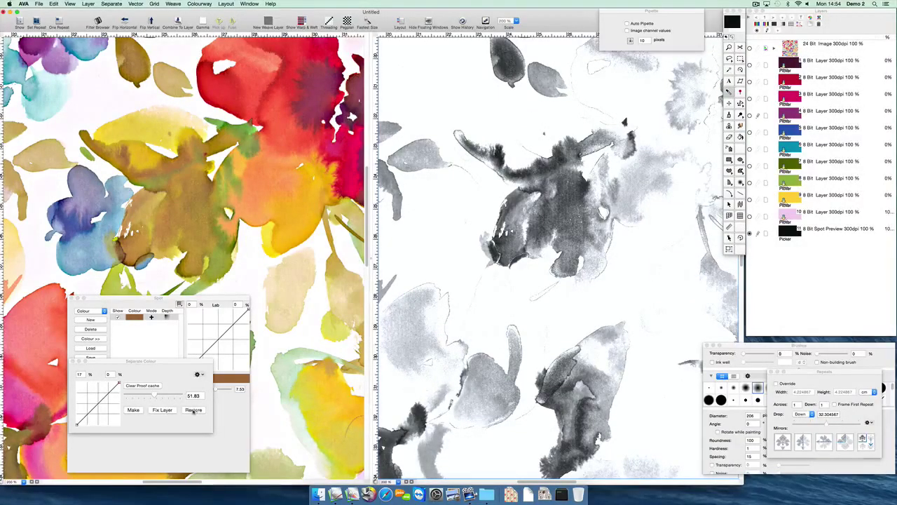
Fix the brown separation as a layer, give it the brown spot colour and show it with all the other colour layers
left_click(208, 300)
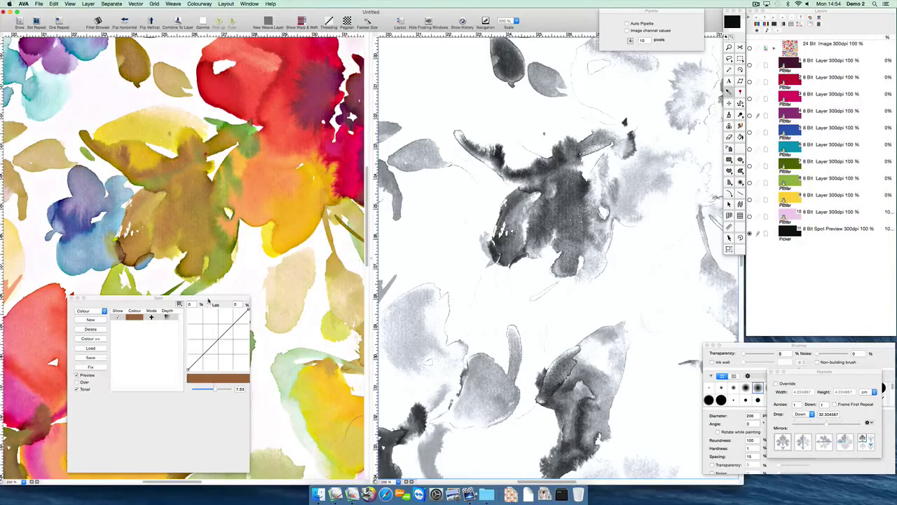
left_click(91, 367)
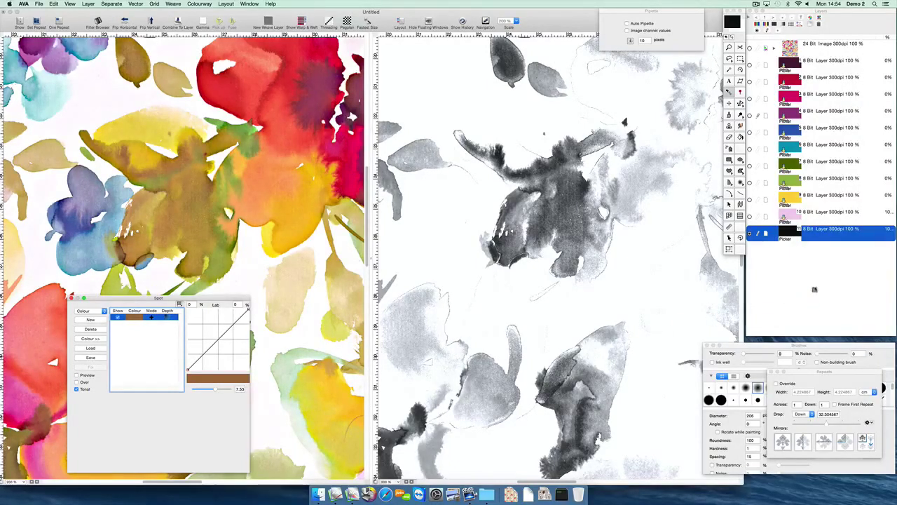
left_click(766, 234)
left_click(749, 216)
left_click_drag(749, 216, 749, 66)
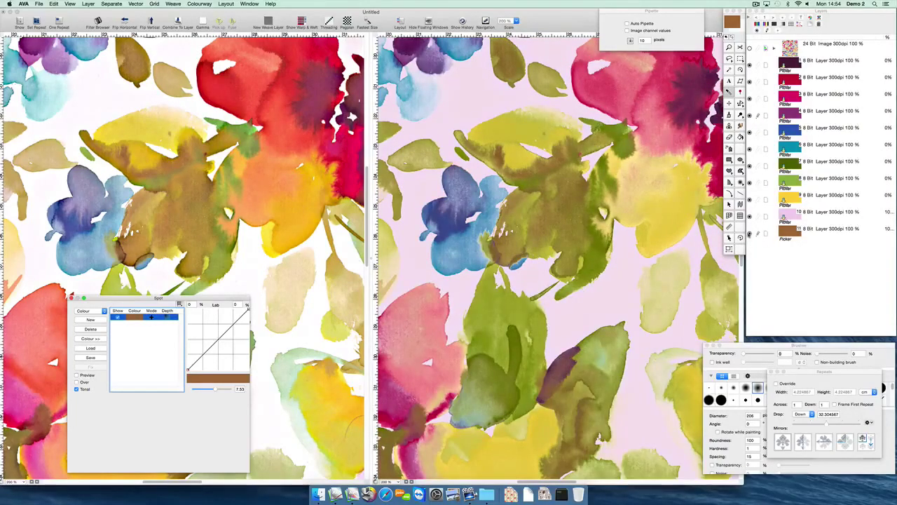
Examine the brown layer on its own across the design, and compare it with all the colour layers shown together
left_click(749, 234, "alt")
left_click(514, 233)
scroll(519, 238, "down", 2)
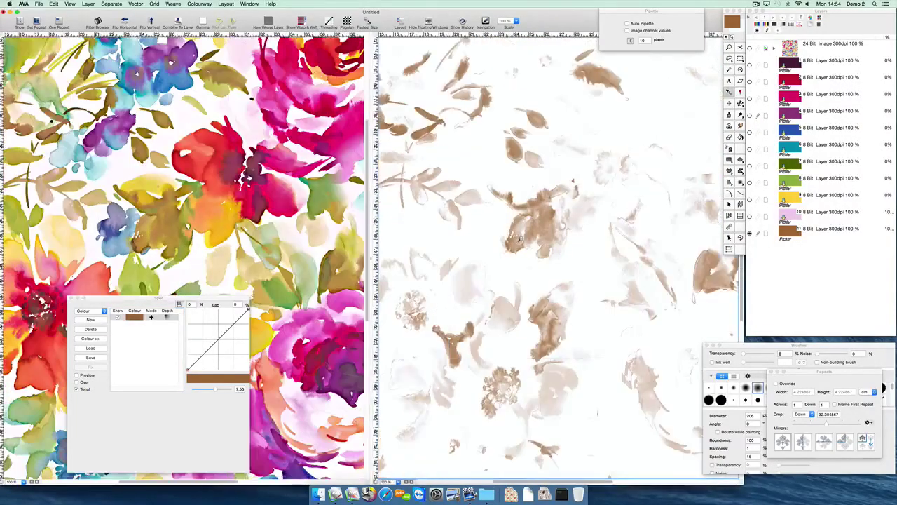
scroll(521, 237, "down", 1)
left_click_drag(516, 260, 532, 236)
left_click_drag(750, 217, 751, 65)
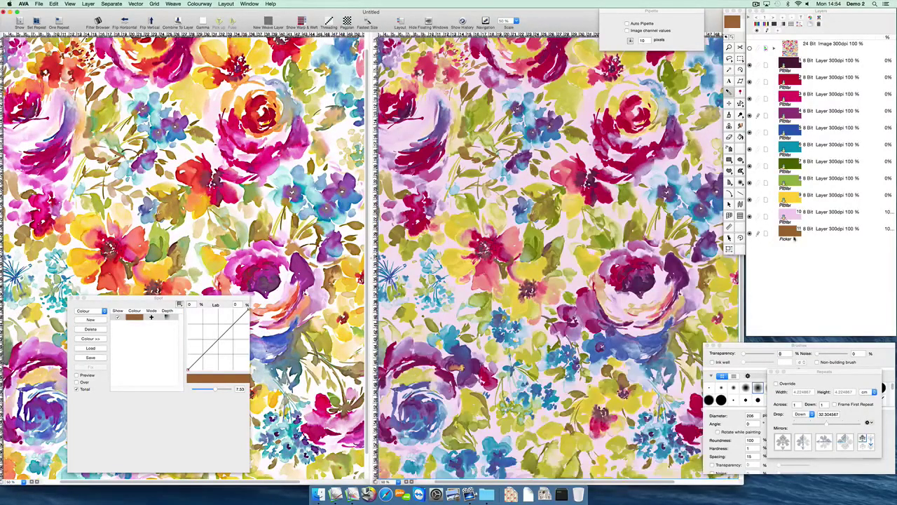
Recolour the brown layer to a more saturated orange-brown and show that layer alone
double_click(790, 233)
left_click(757, 114)
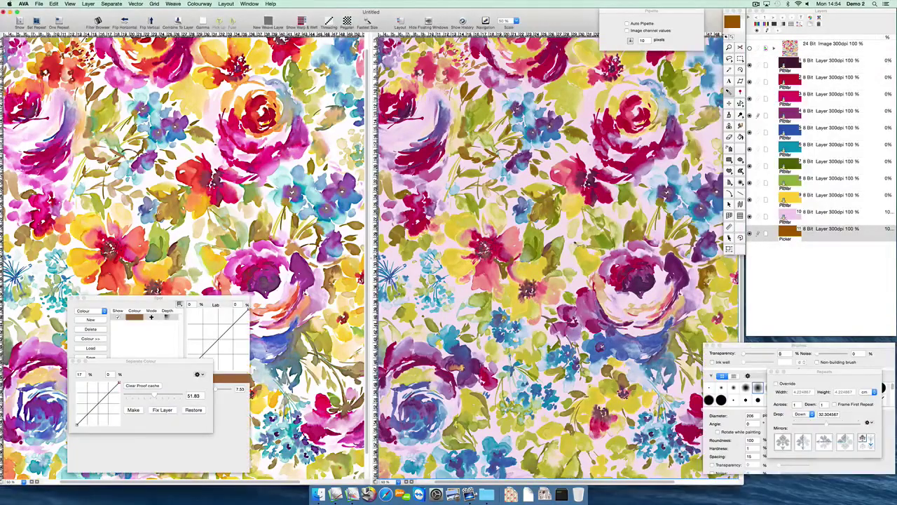
key("super+equal")
left_click(750, 233, "alt")
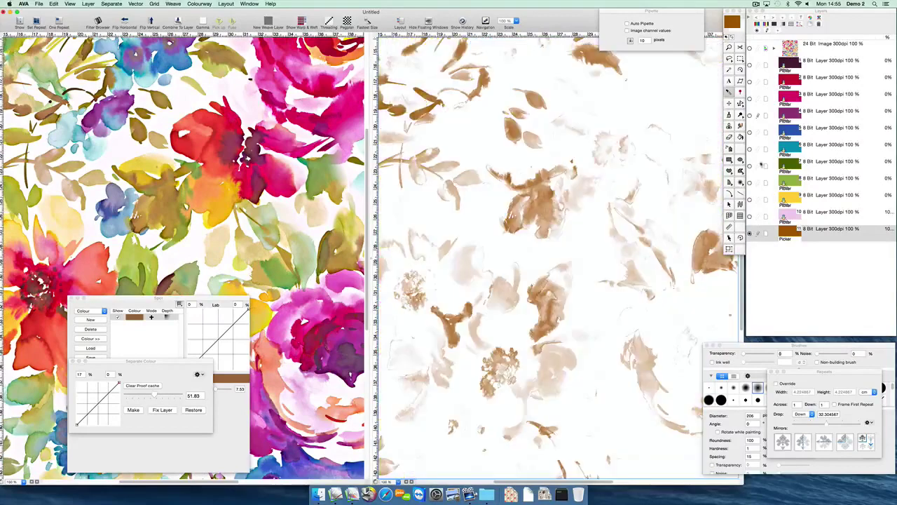
Show only the original image and add the coral red of the large flower's petal as a new spot colour
left_click(749, 47)
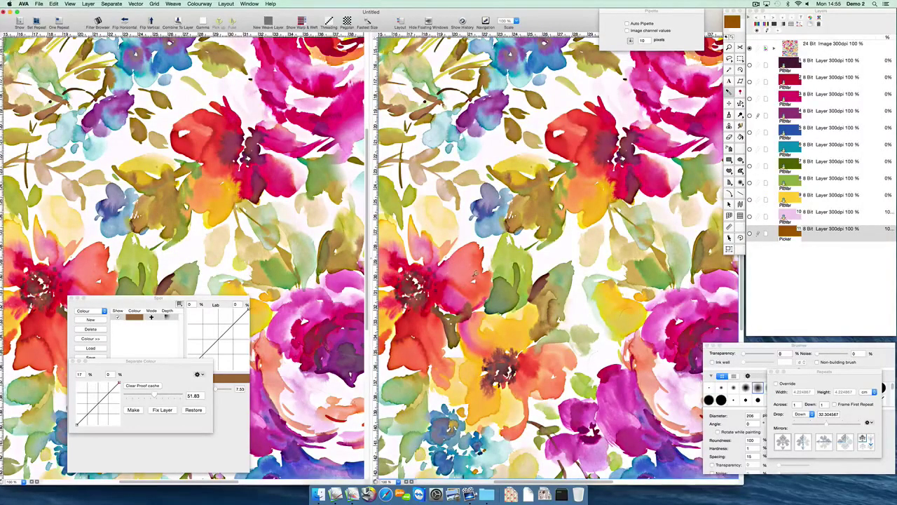
key("super+minus")
scroll(517, 171, "down", 5)
scroll(517, 171, "left", 2)
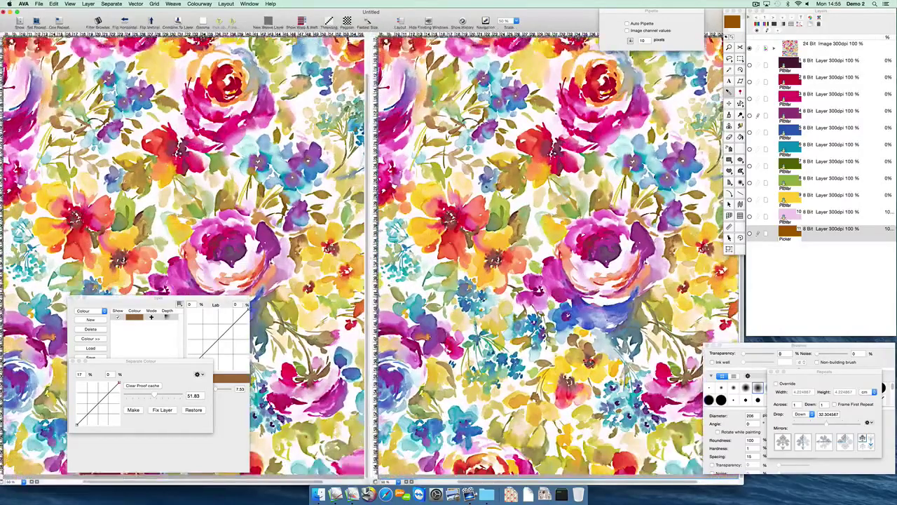
key("super+plus")
key("super+plus")
key("super+plus")
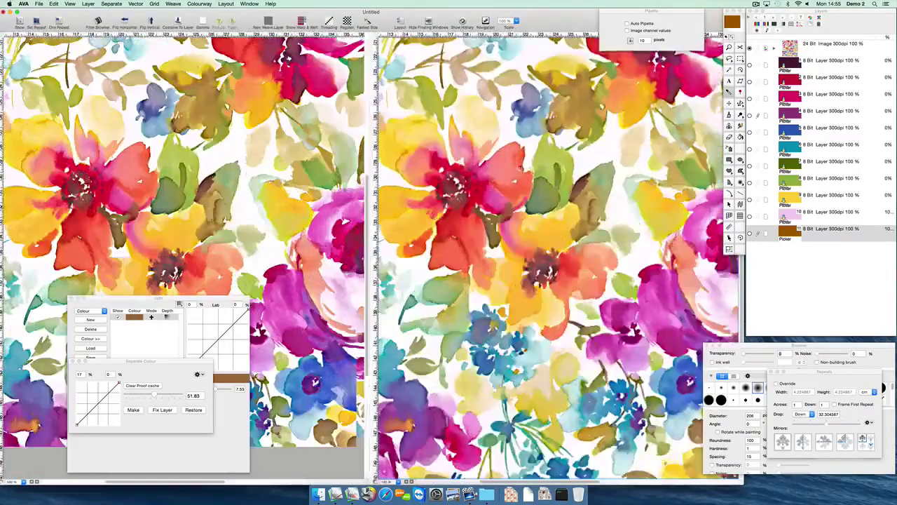
scroll(519, 107, "up", 1)
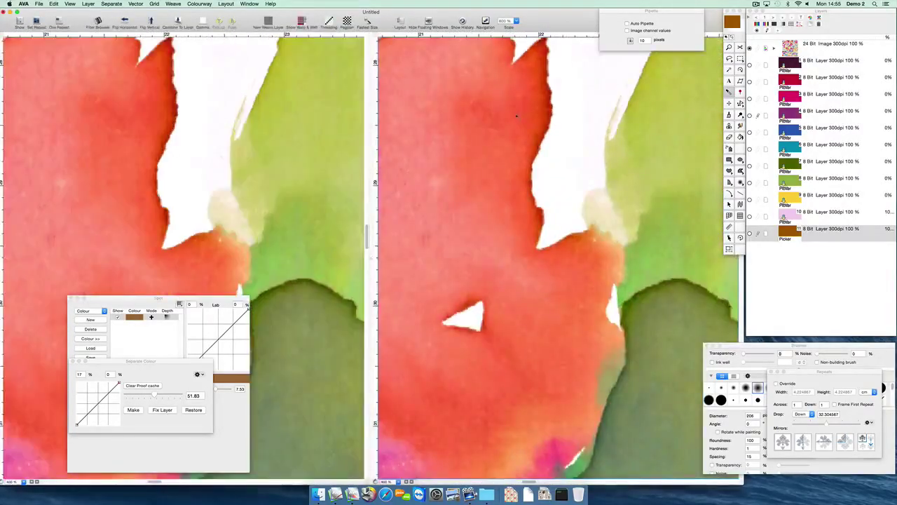
left_click(94, 320)
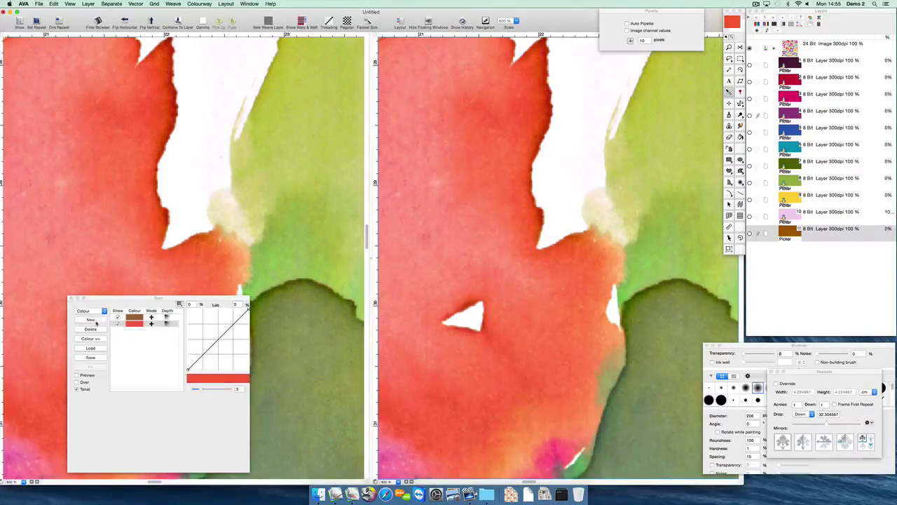
Switch the Spot separation to Hue mode, add the petal red as a new spot colour and preview its separation
left_click(91, 310)
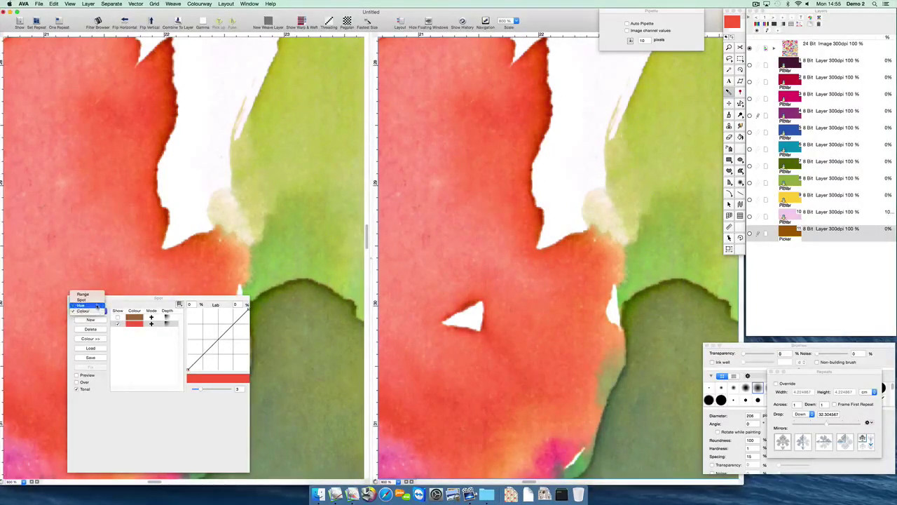
left_click(101, 320)
left_click(101, 321)
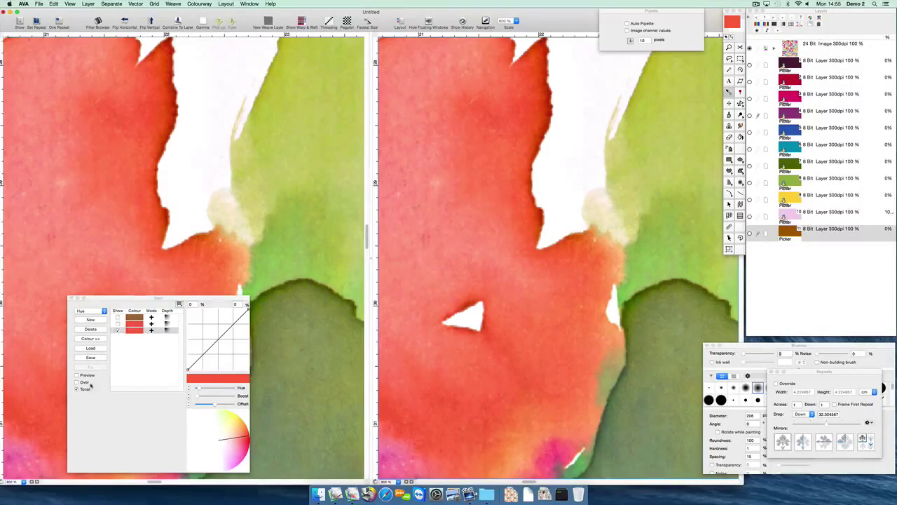
left_click(90, 377)
scroll(528, 230, "down", 2)
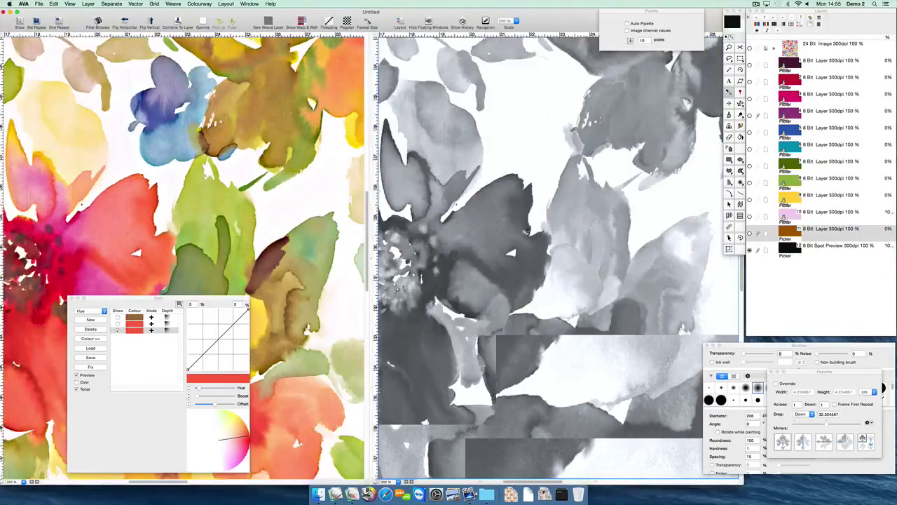
scroll(527, 232, "down", 1)
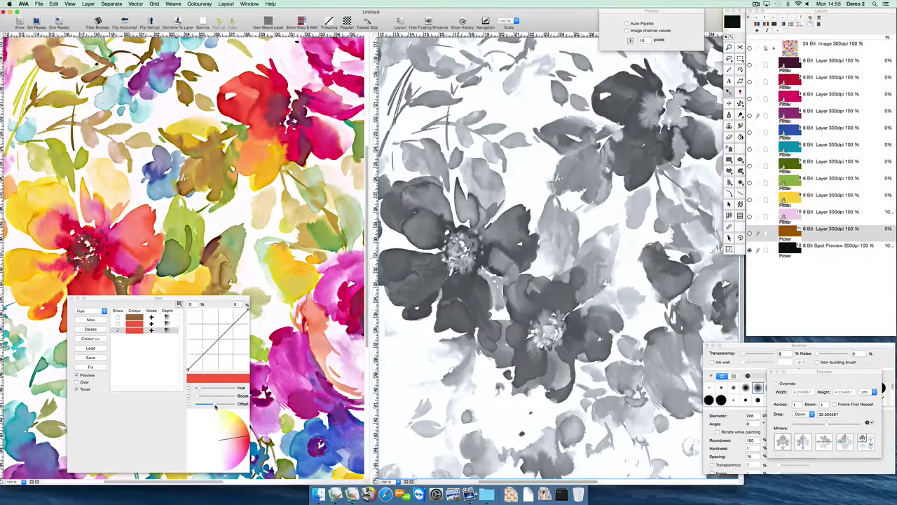
Clip the low end of the red separation's tone curve at 24% and adjust its Hue and Offset to weaken the yellow areas
left_click_drag(215, 405, 221, 410)
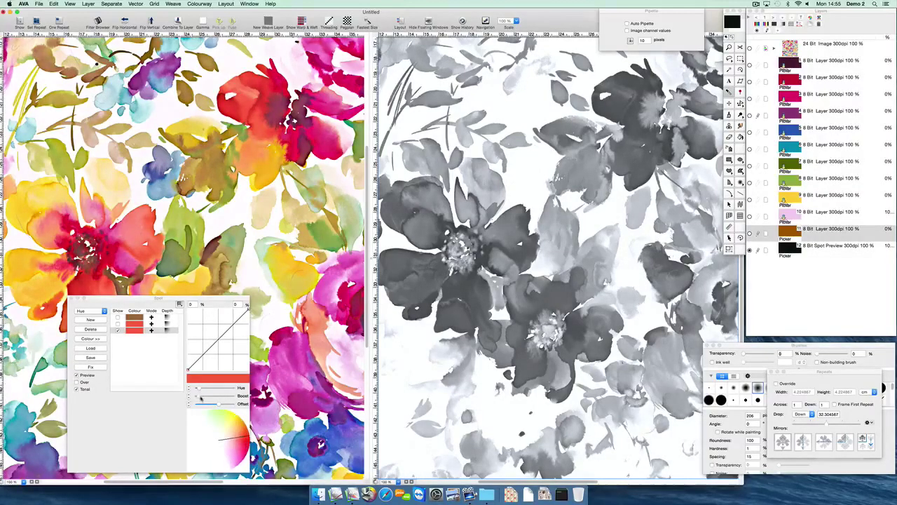
left_click(201, 398)
left_click_drag(188, 369, 203, 386)
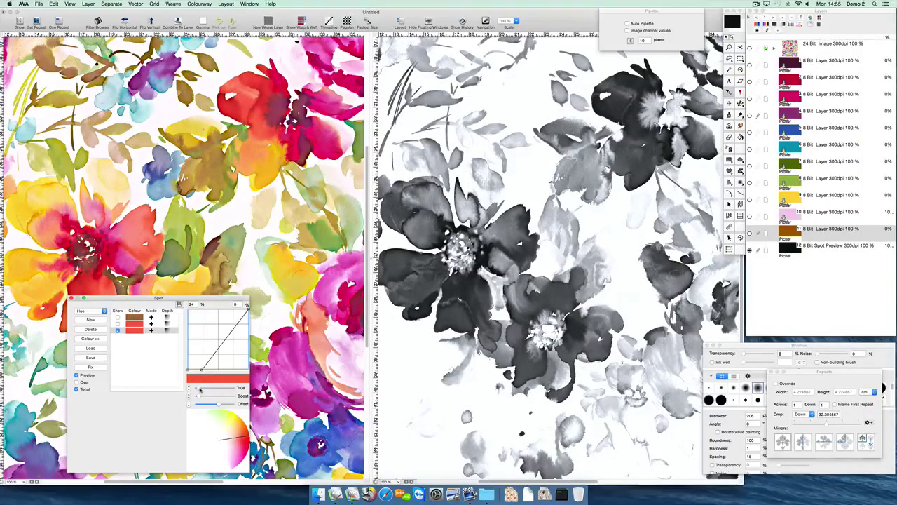
mouse_move(201, 389)
left_mouse_down()
mouse_move(217, 405)
mouse_move(209, 405)
left_mouse_up()
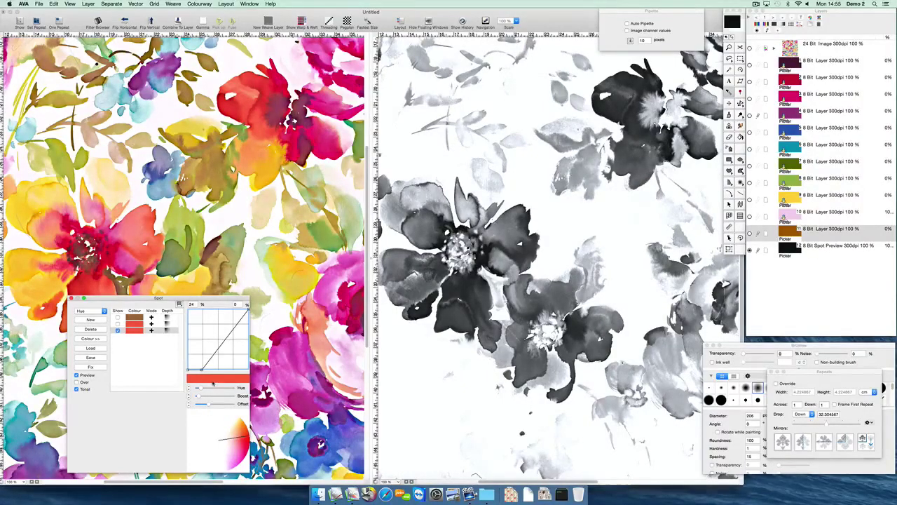
Adjust the red spot colour to Lab 56.13, 53.19, 41.58
left_click(221, 379)
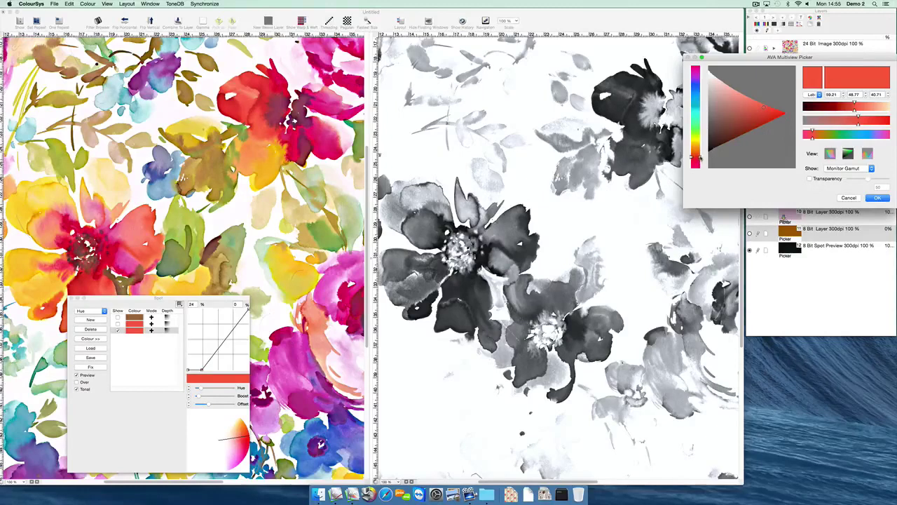
left_click_drag(699, 158, 700, 156)
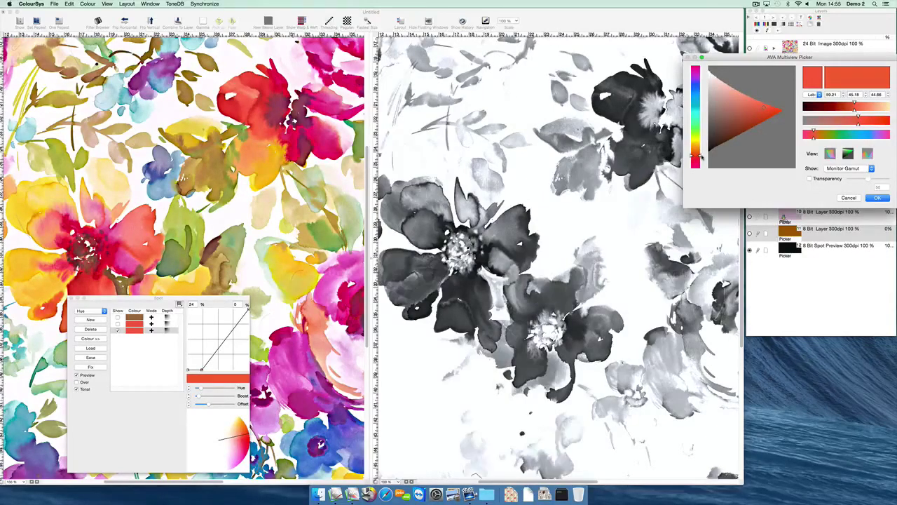
left_click_drag(764, 106, 769, 110)
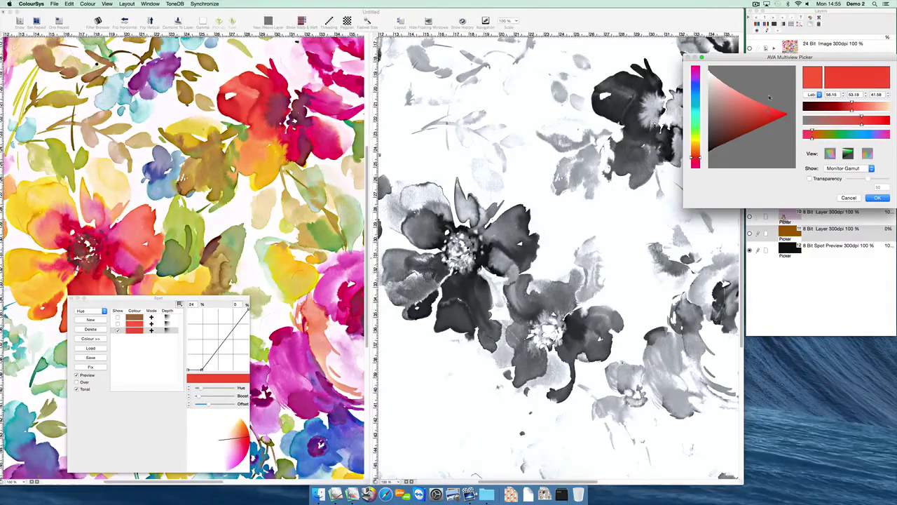
key("Return")
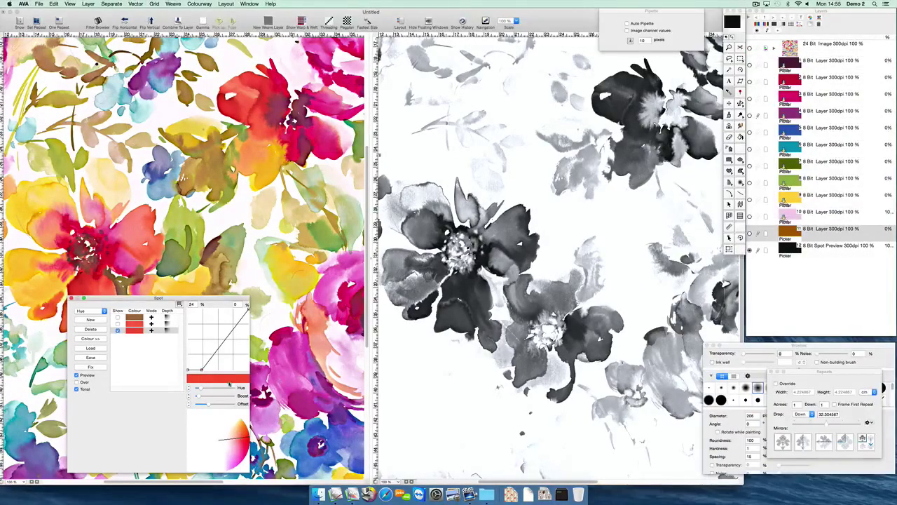
Colour the spot preview layer with the red, check it together with all the colour layers and isolate it again
left_click(809, 246)
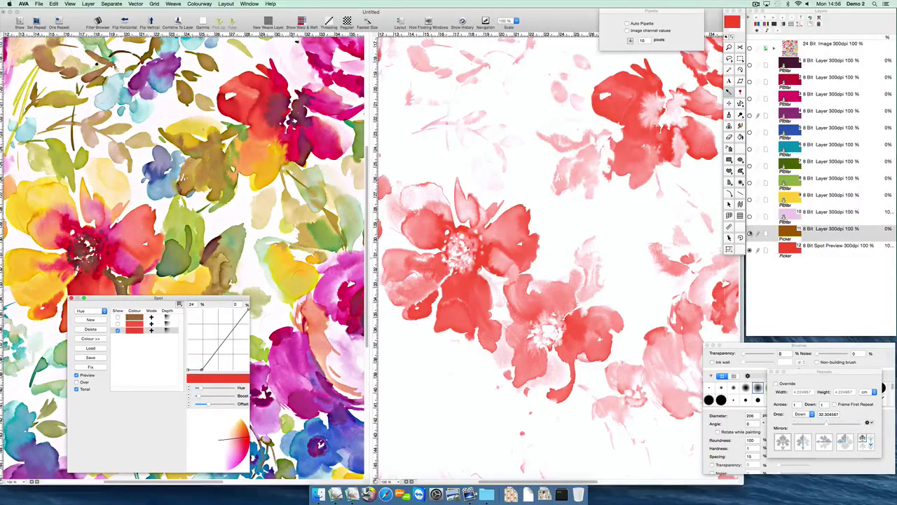
left_click_drag(750, 232, 765, 68)
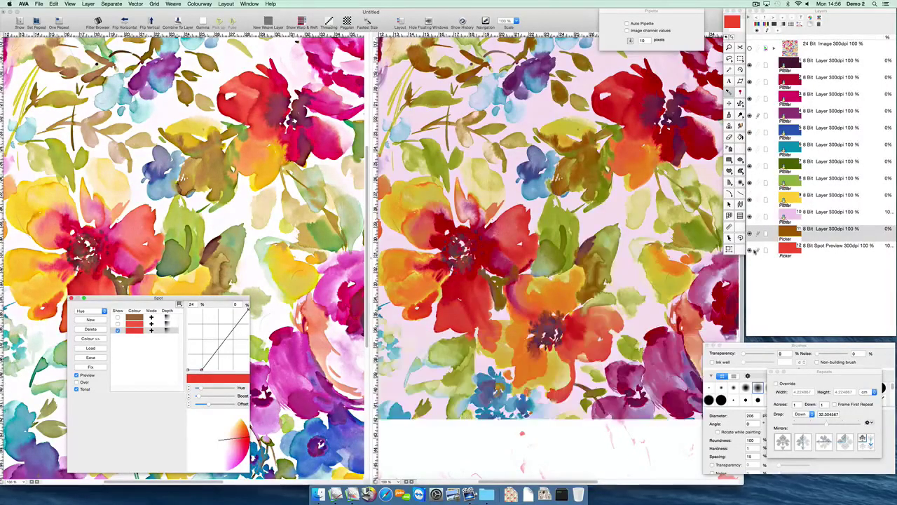
left_click(750, 251, "alt")
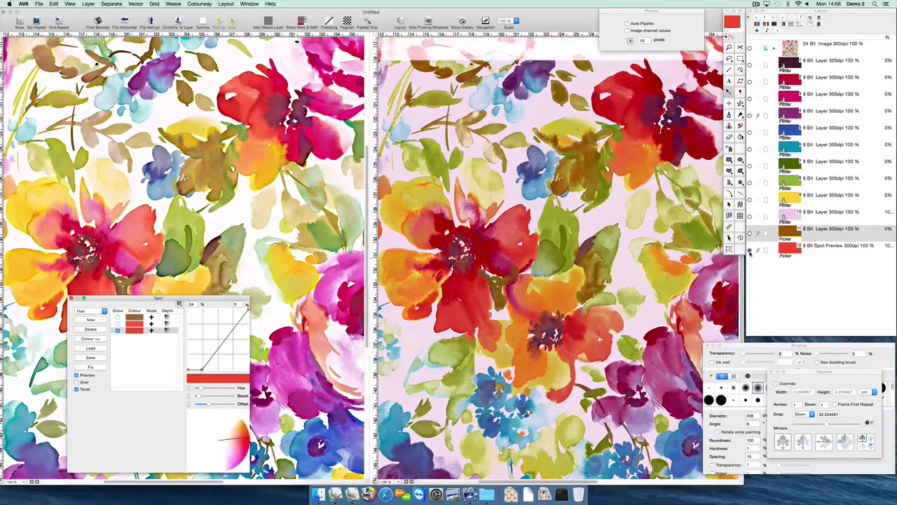
Fix the red separation as a layer, close the Spot separation and show all the colour layers together
left_click(90, 367)
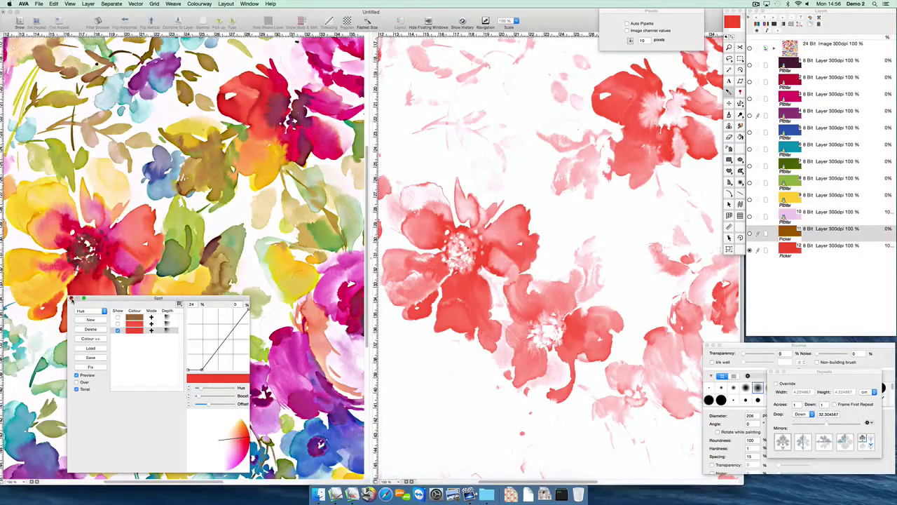
left_click(71, 298)
left_click(750, 235)
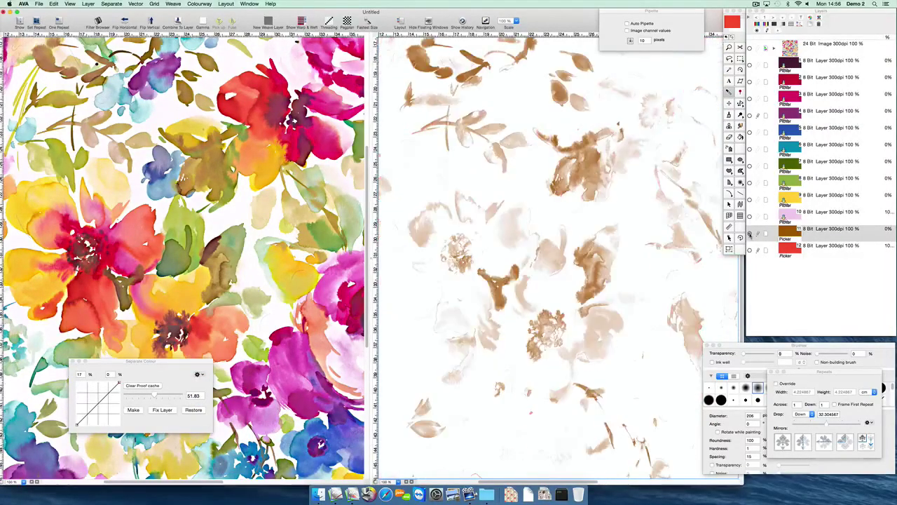
left_click(751, 250)
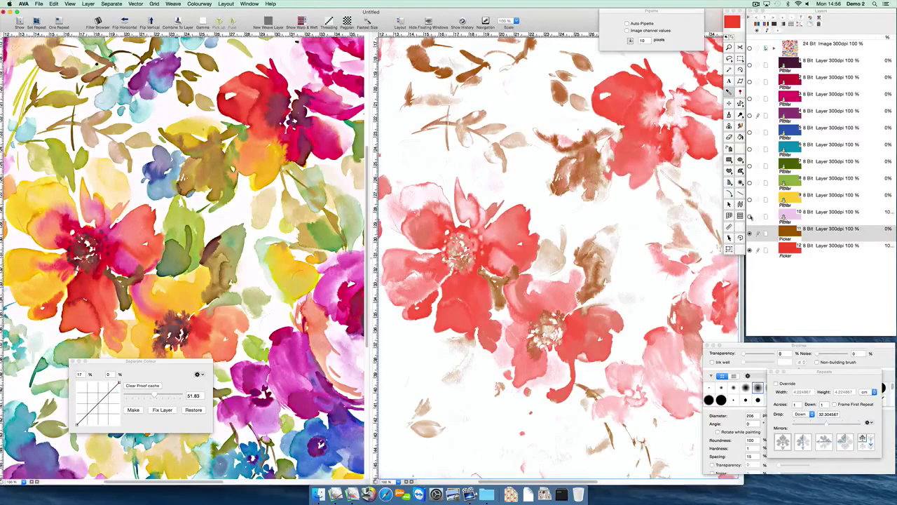
left_click_drag(751, 217, 750, 65)
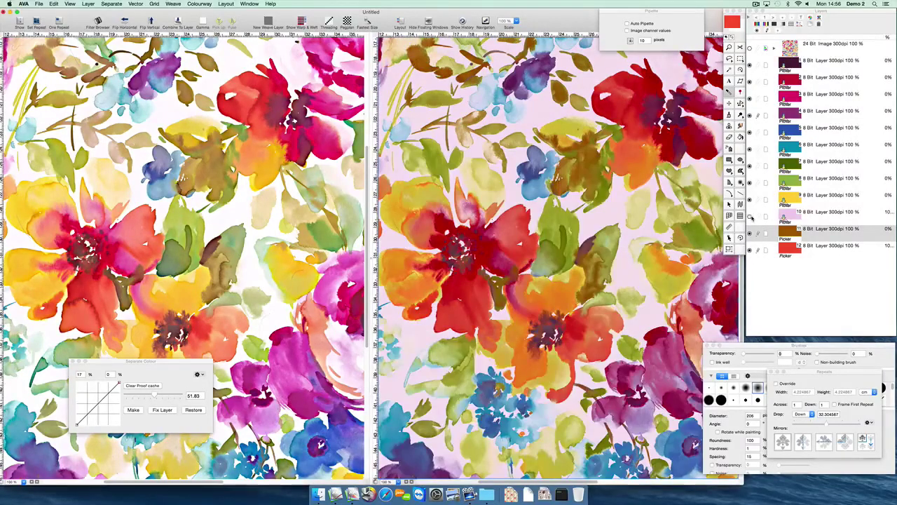
Isolate the lilac separation, clear its proof cache and clip the low end of its tone curve at 10%
double_click(751, 217)
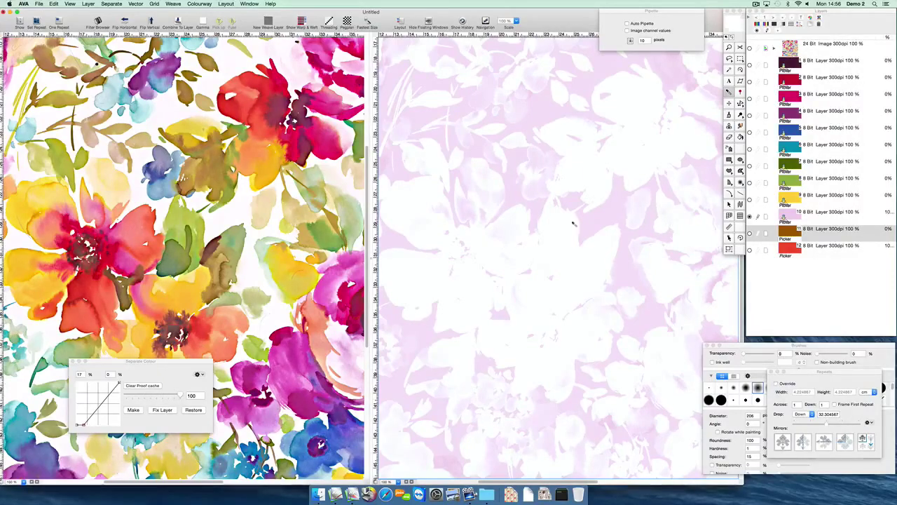
left_click(750, 49)
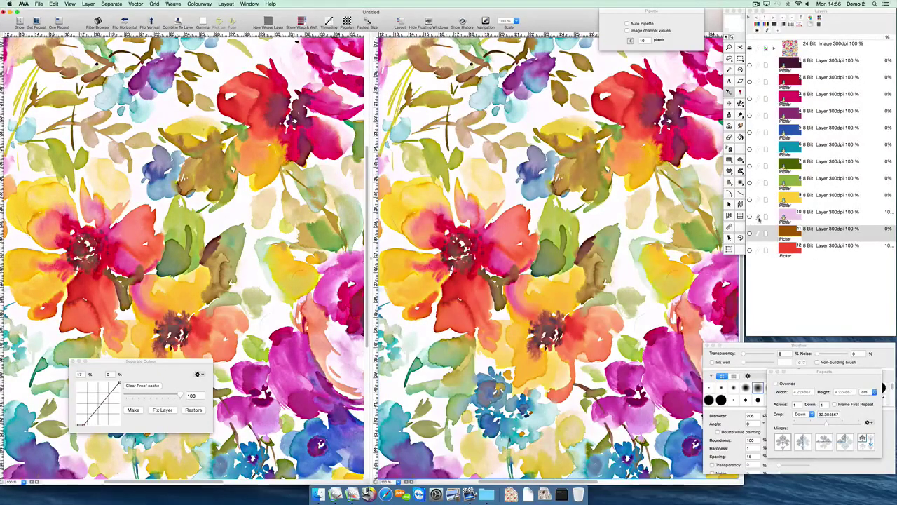
left_click(144, 386)
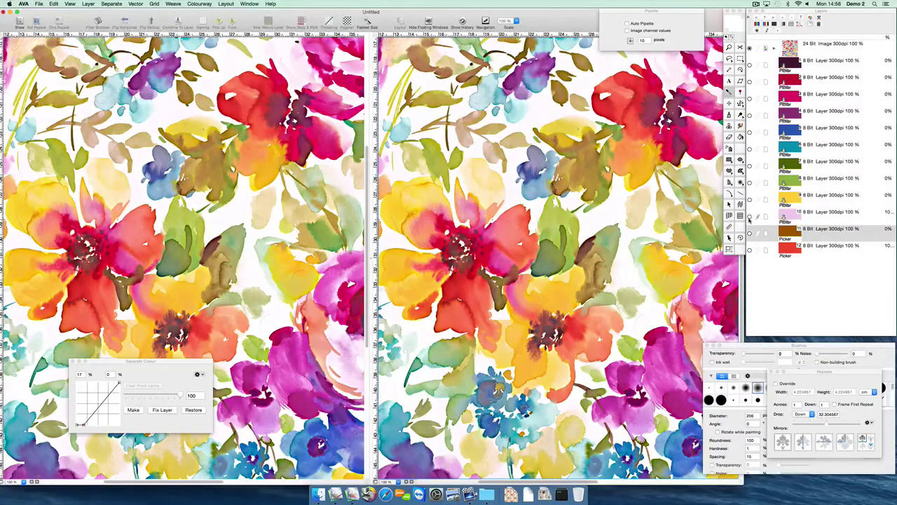
left_click(749, 217)
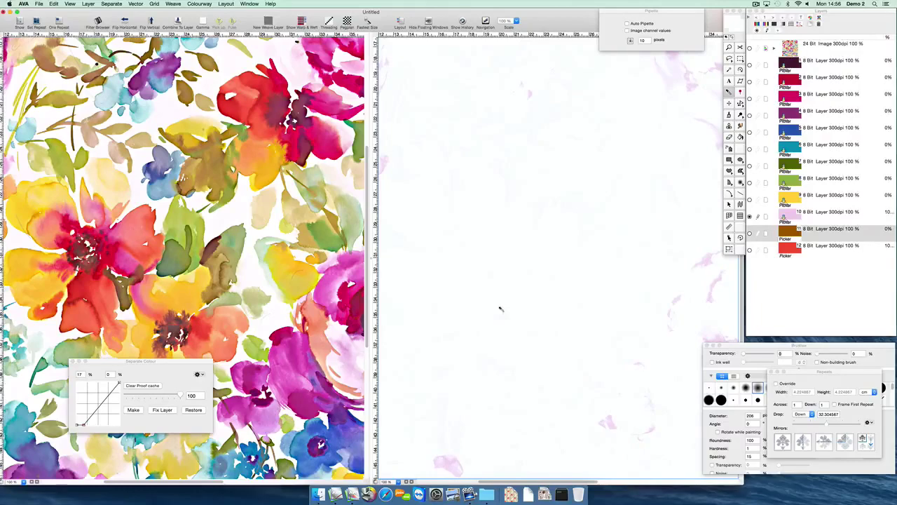
mouse_move(501, 308)
left_mouse_down()
mouse_move(533, 274)
mouse_move(601, 290)
mouse_move(500, 341)
mouse_move(563, 284)
left_mouse_up()
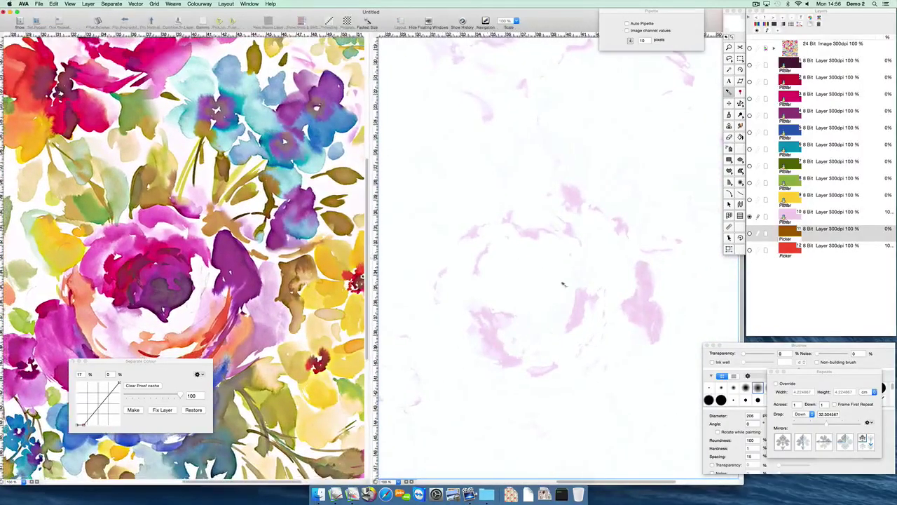
left_click_drag(84, 425, 82, 429)
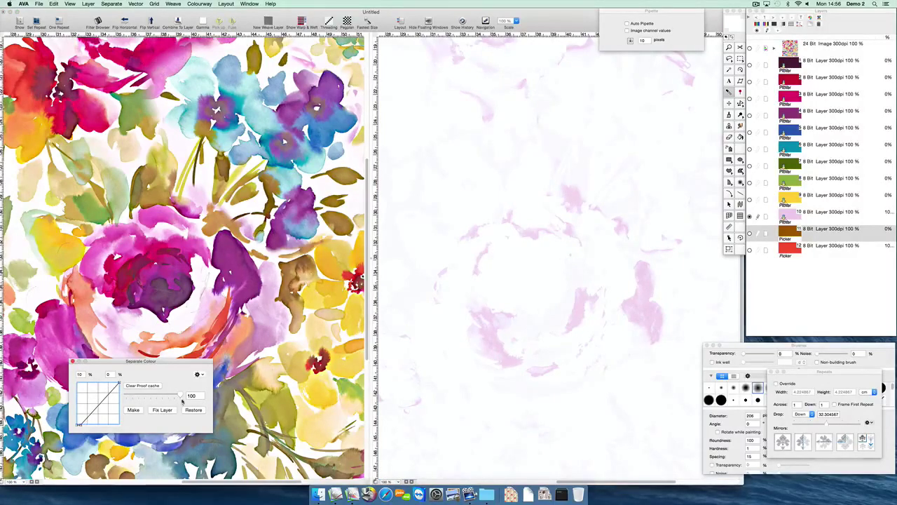
Check the lilac separation together with all the colour layers and clip the low end of its tone curve at 12%
left_click_drag(750, 250, 754, 68)
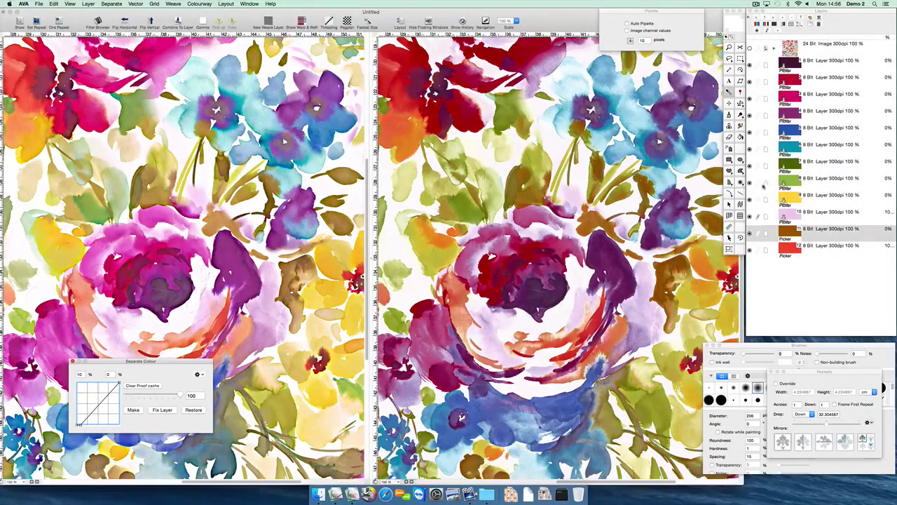
left_click(750, 217)
left_click(750, 217)
left_click_drag(82, 428, 82, 428)
Fix the lilac and all the remaining colour separations as layers and close the Separate Colour settings
left_click(165, 412)
left_click(133, 409)
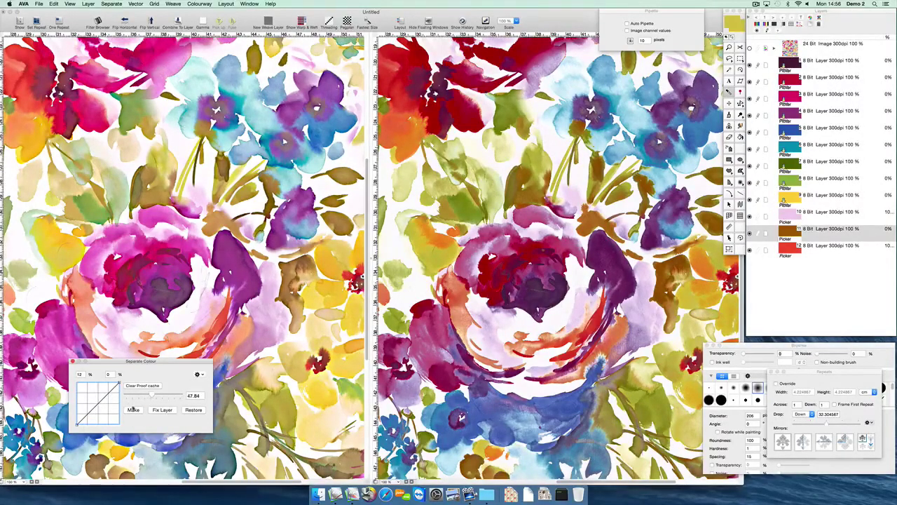
left_click(160, 412)
left_click(72, 362)
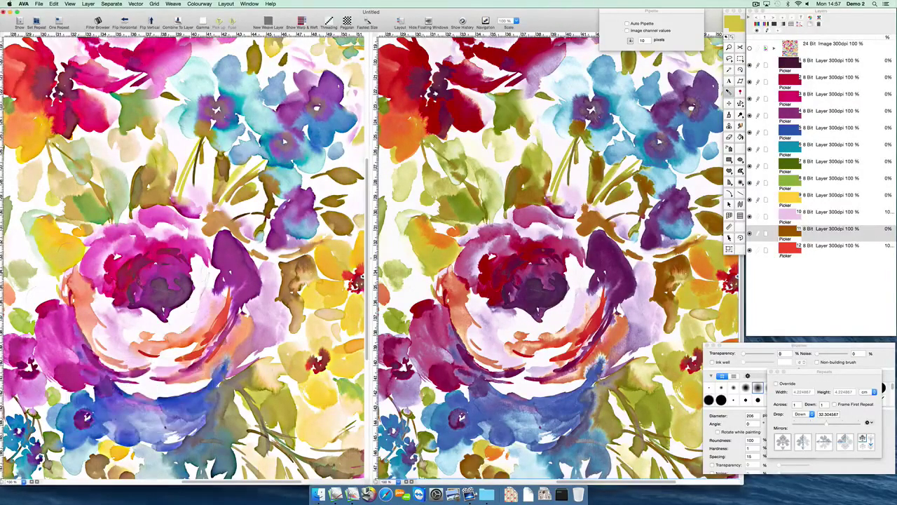
Try to shift the crimson layer's spot colour towards magenta, at Lab 49.51, 74.75, -8.66
key("super+minus")
scroll(549, 273, "down", 3)
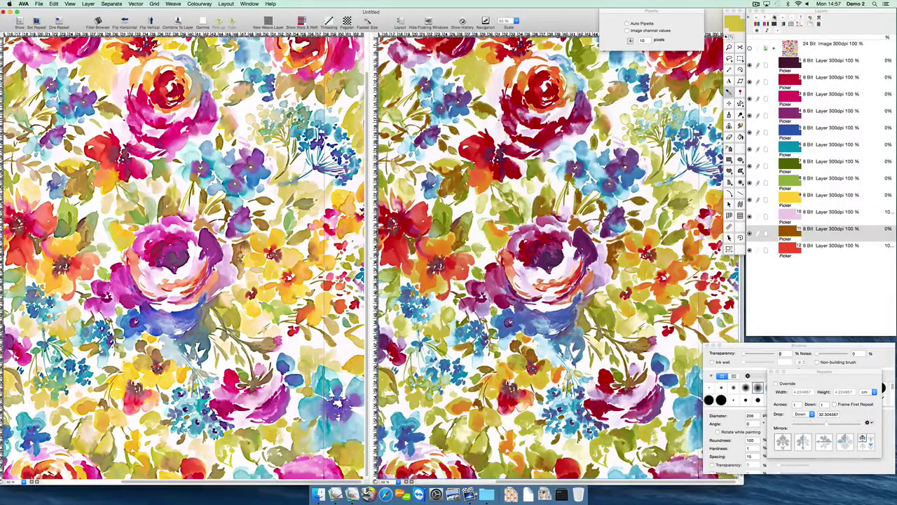
left_click(790, 86)
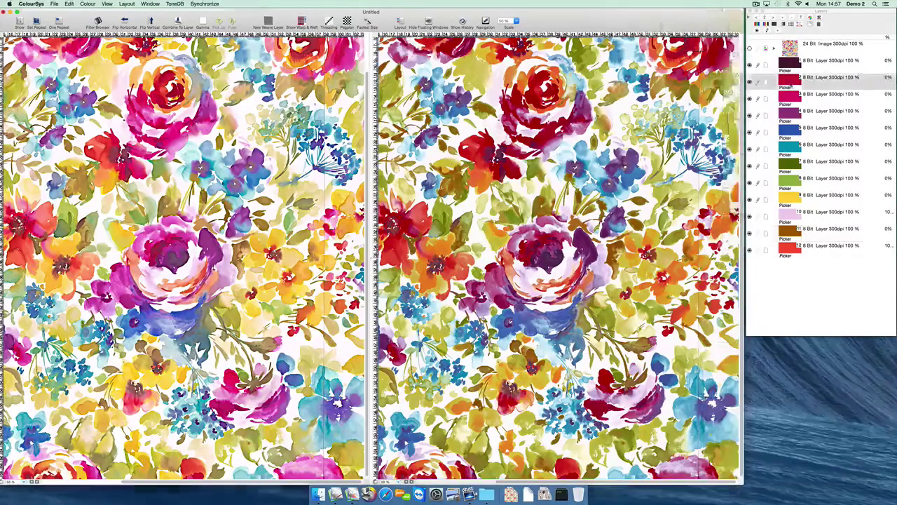
left_click_drag(765, 125, 767, 123)
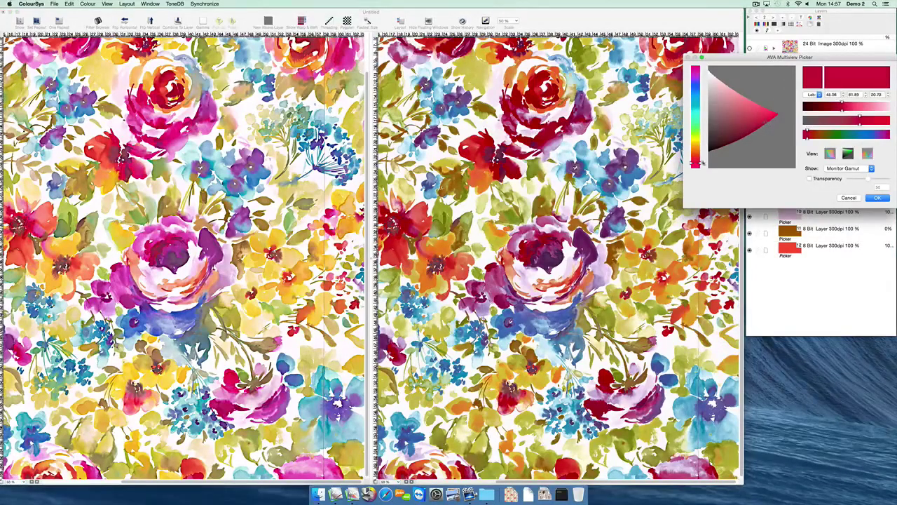
left_click_drag(703, 162, 700, 164)
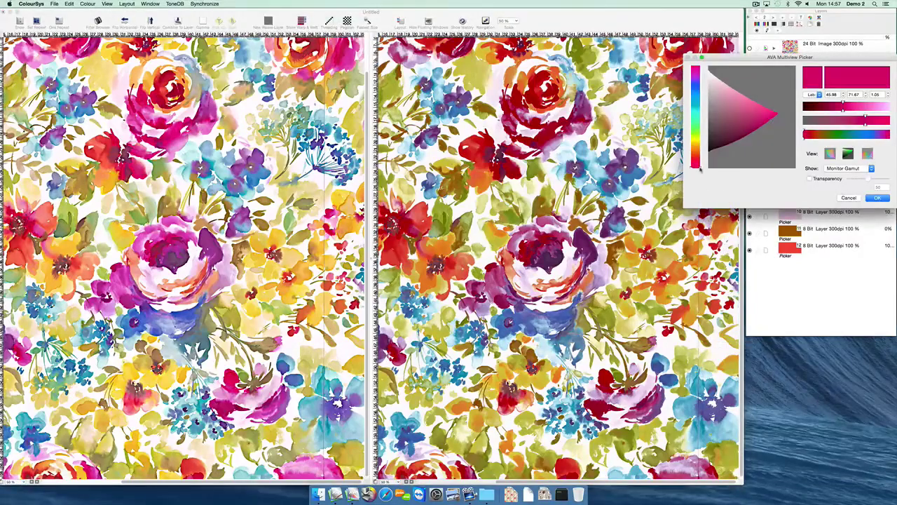
left_click_drag(700, 66, 700, 69)
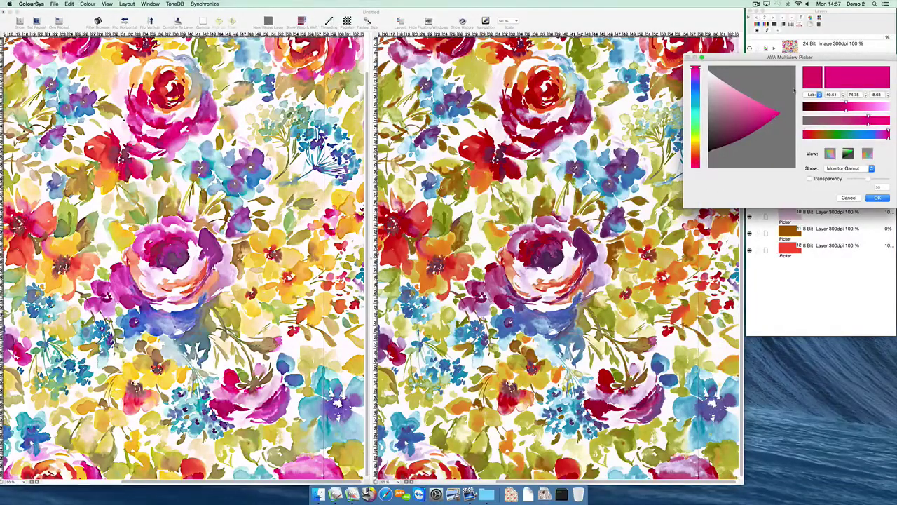
left_click(877, 198)
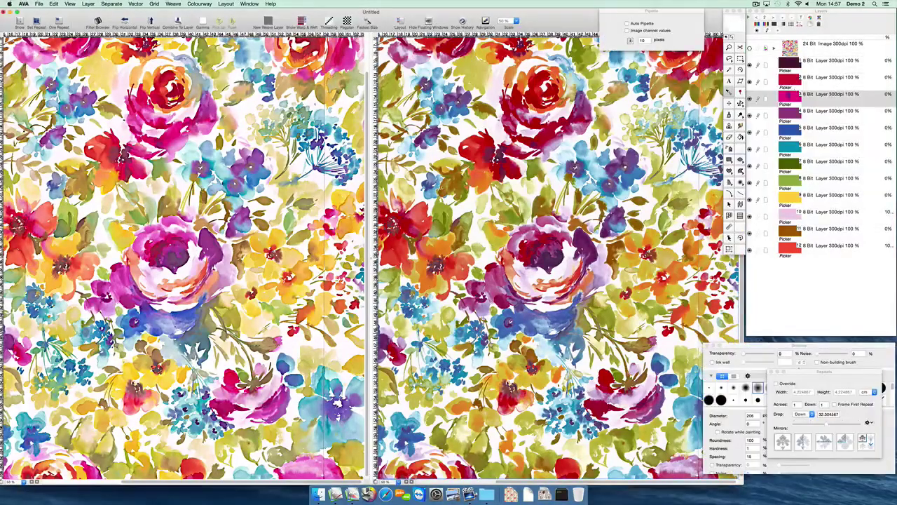
Compare the crimson, magenta and red layers one at a time to examine where their tones overlap
left_click(749, 100)
left_click(750, 99)
left_click(750, 83, "alt")
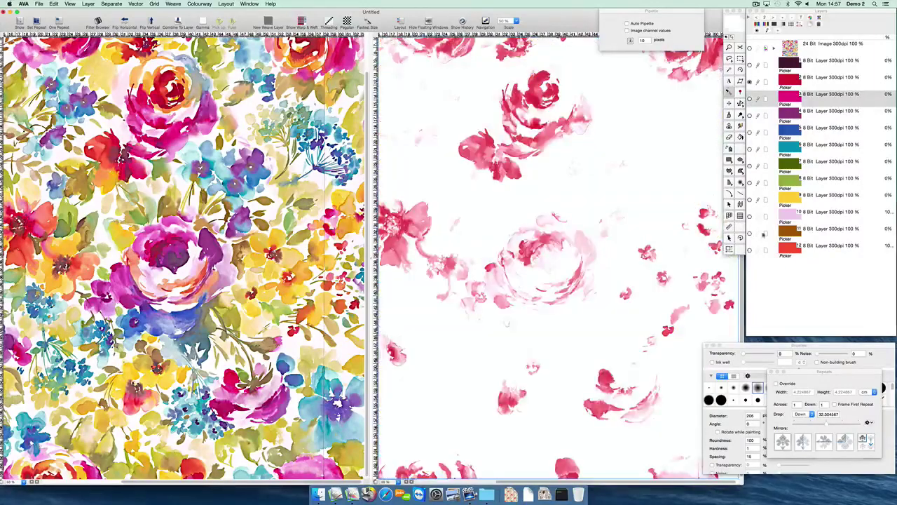
left_click(750, 251)
left_click(759, 251)
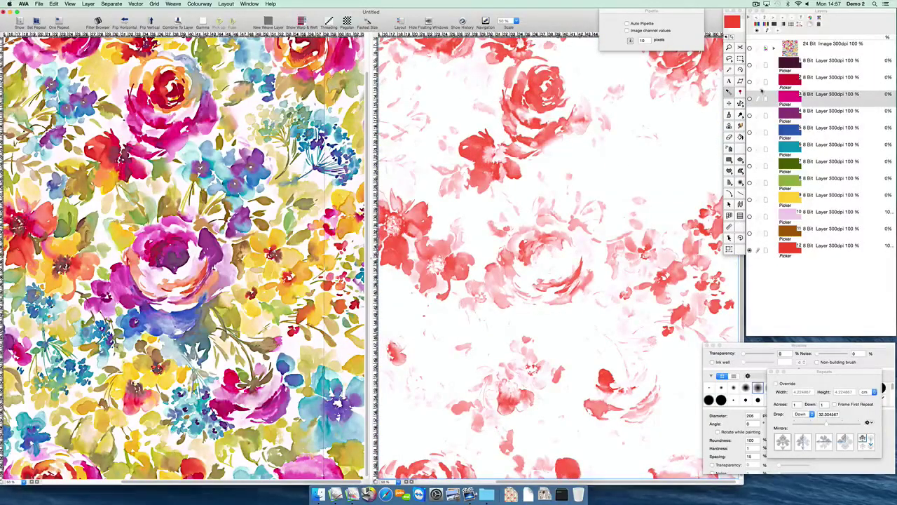
left_click(750, 100)
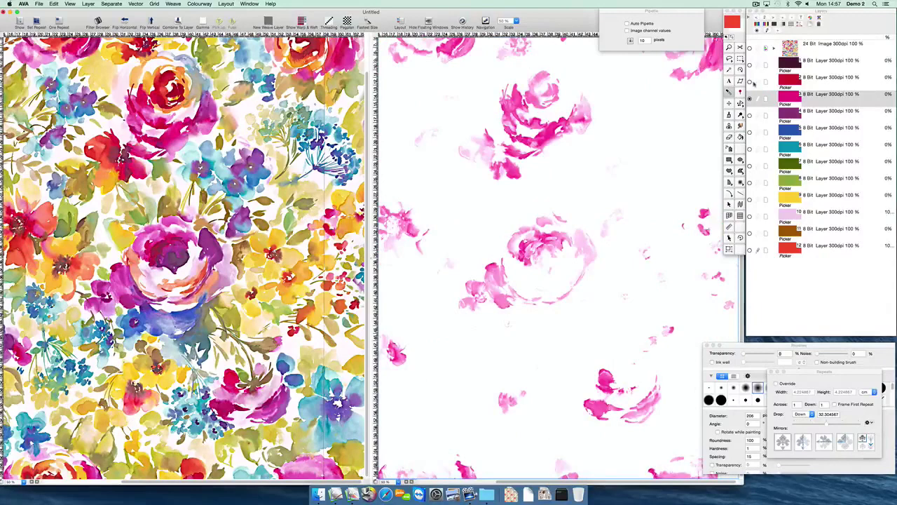
left_click(750, 84)
left_click(751, 98)
left_click(750, 82)
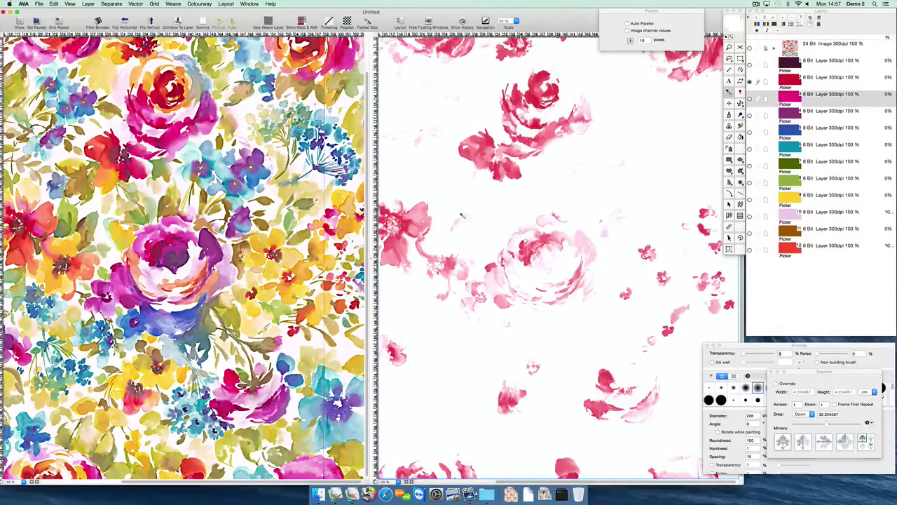
Isolate the red layer and recombine it with Combine To Layer from red 100, crimson -40.86 and magenta -72.12
left_click(761, 251)
left_click(749, 251)
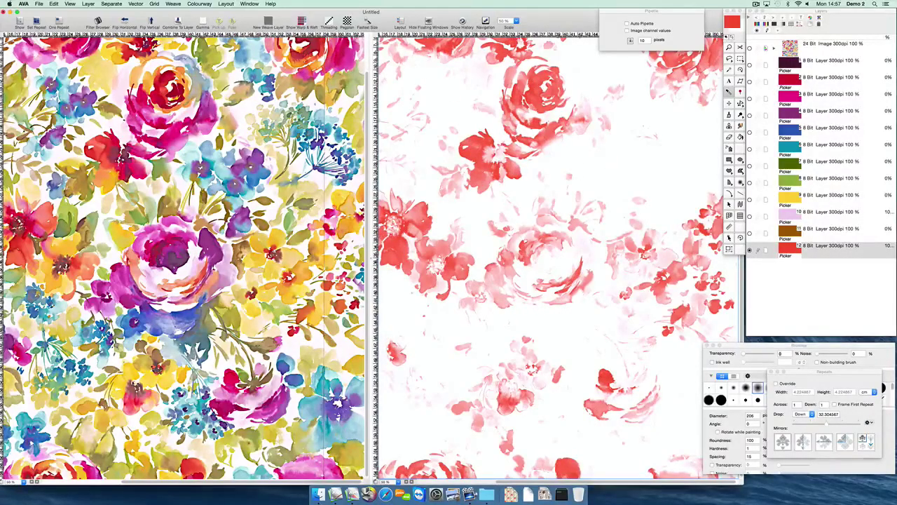
left_click(178, 23)
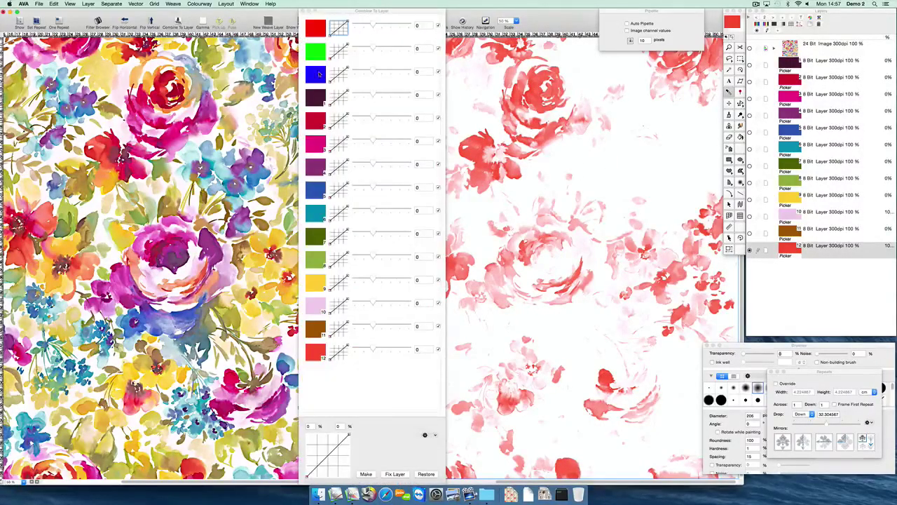
left_click_drag(353, 11, 338, 12)
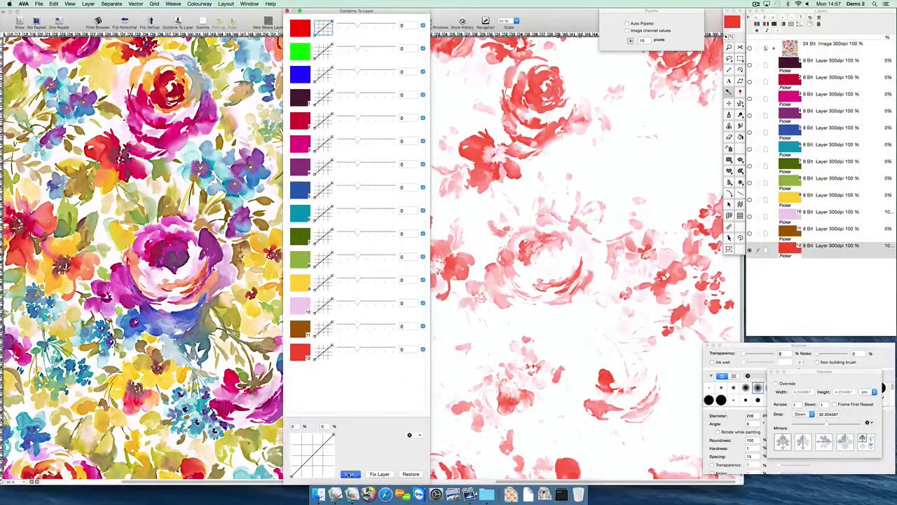
left_click_drag(359, 349, 374, 350)
mouse_move(359, 141)
left_mouse_down()
mouse_move(345, 140)
mouse_move(349, 118)
mouse_move(344, 141)
left_mouse_up()
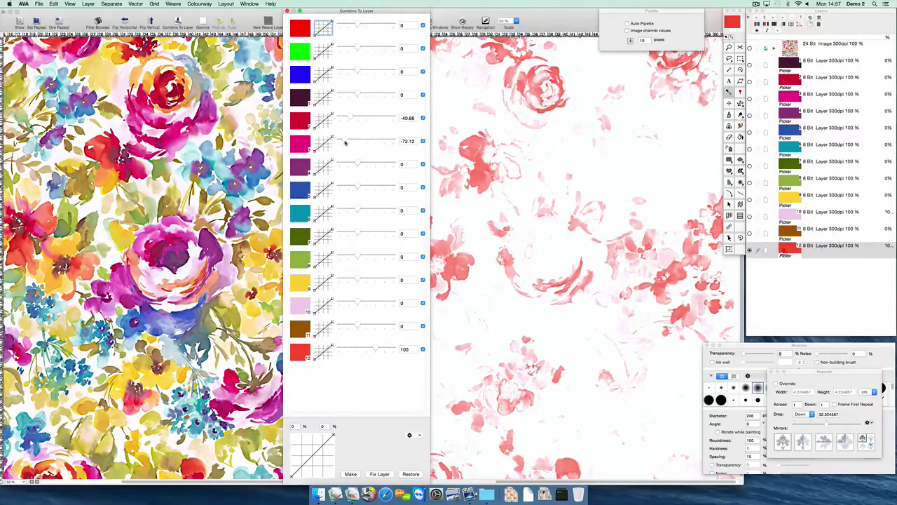
Show the colour layers around the recombined red and switch the red off and on to examine its effect
left_click_drag(750, 234, 752, 84)
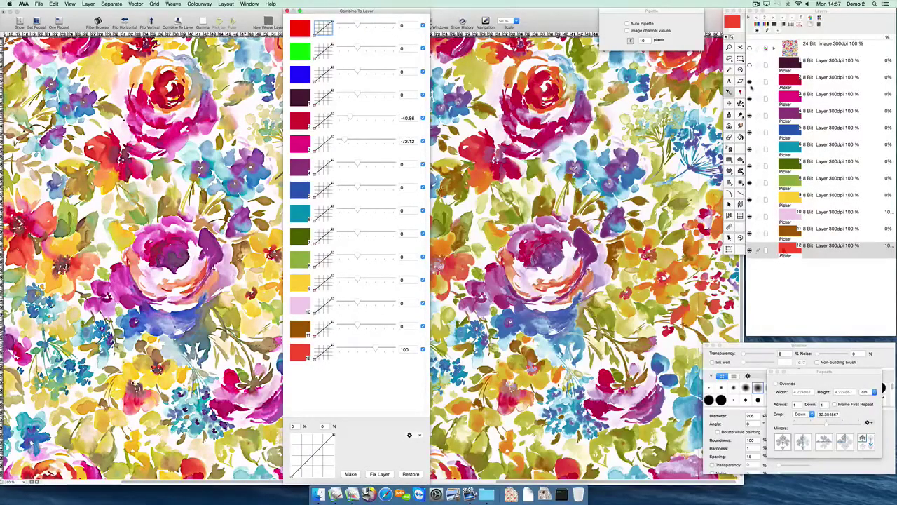
left_click(750, 250)
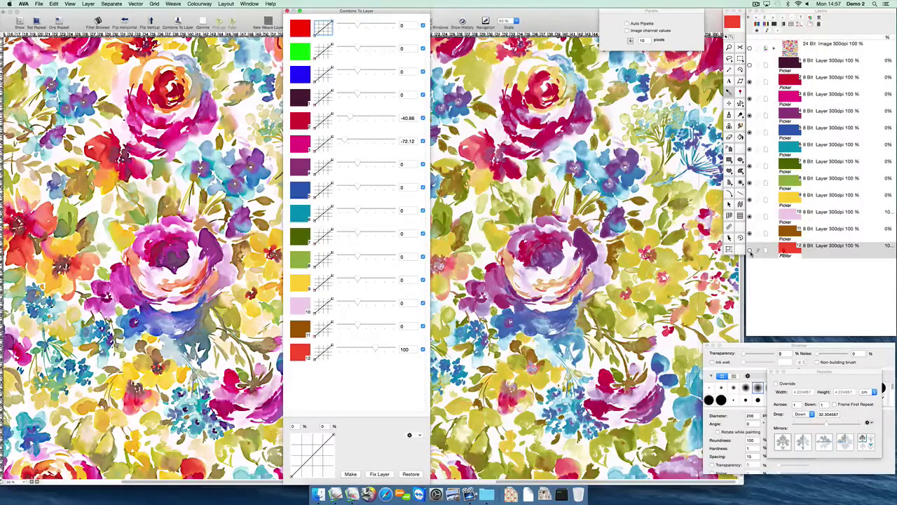
left_click(750, 250)
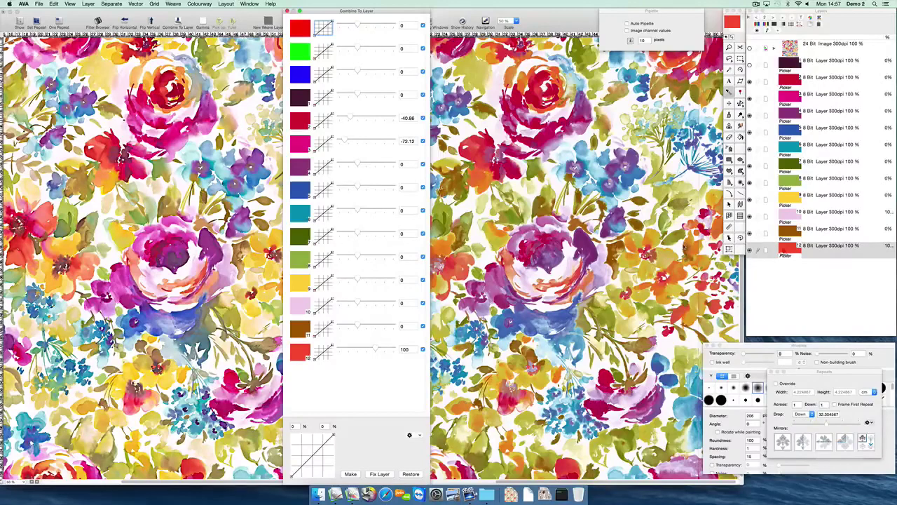
Bend the recombined red's overall tone curve to 34% output at 54% input and check it with all the colour layers
left_click(322, 449)
left_click_drag(323, 450, 315, 462)
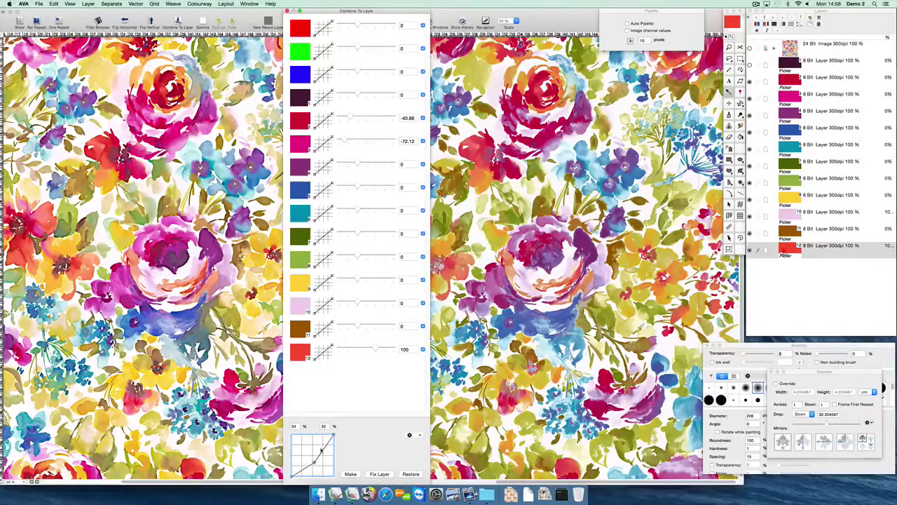
left_click(749, 250)
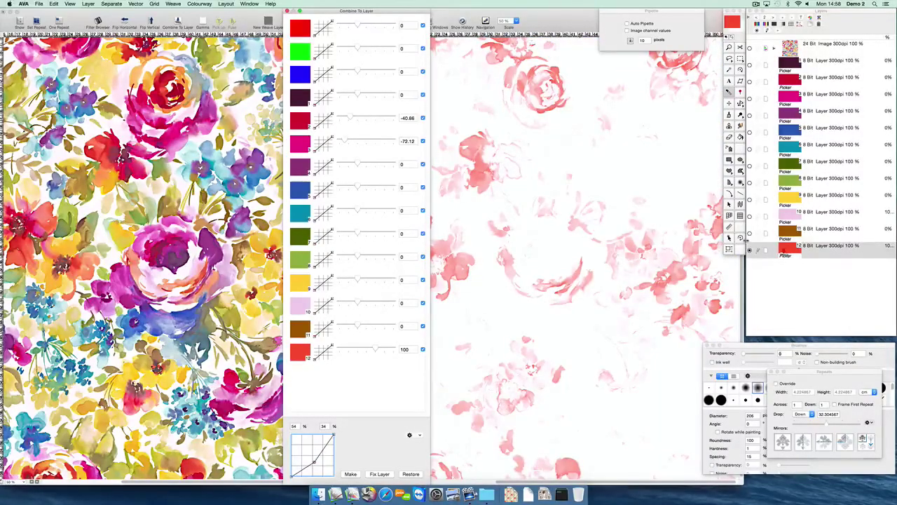
left_click(750, 232)
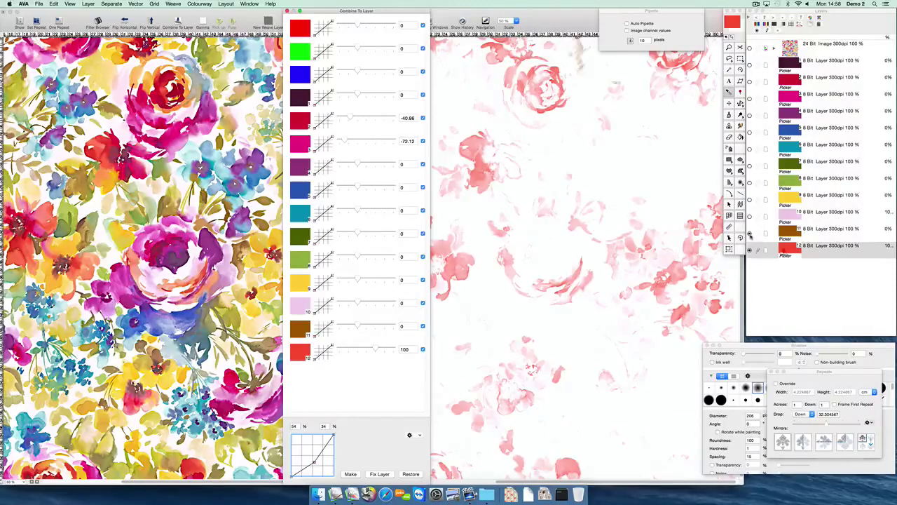
left_click_drag(750, 216, 754, 72)
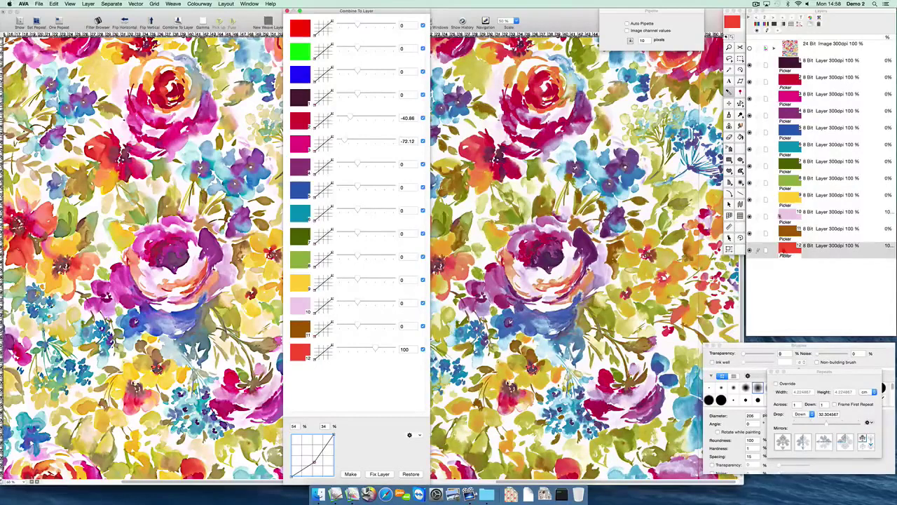
Isolate the crimson layer, recombine it from crimson 100 and magenta -68.16, and show the magenta layer with it
left_click(750, 82, "alt")
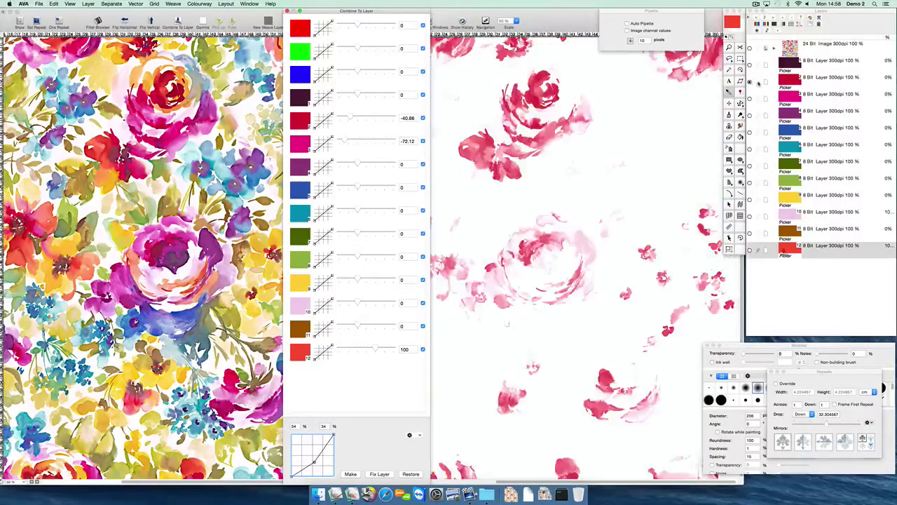
left_click(350, 473)
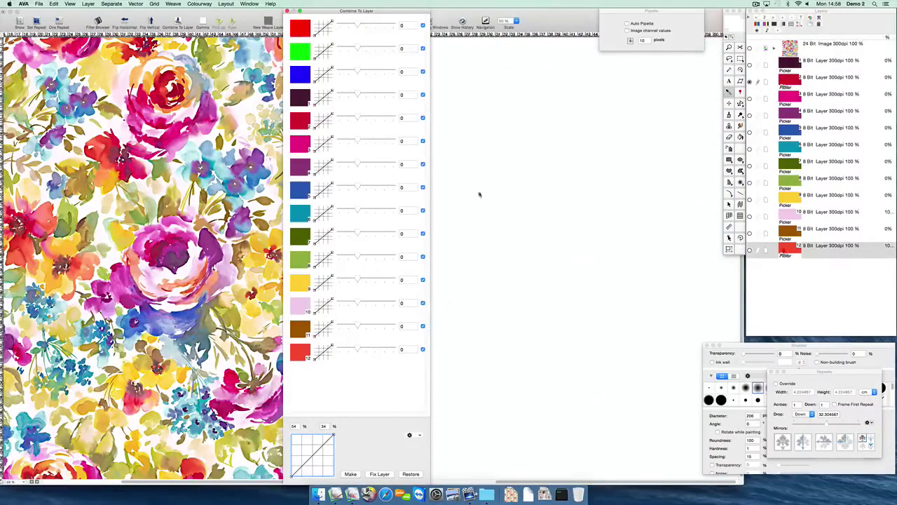
left_click_drag(358, 118, 380, 118)
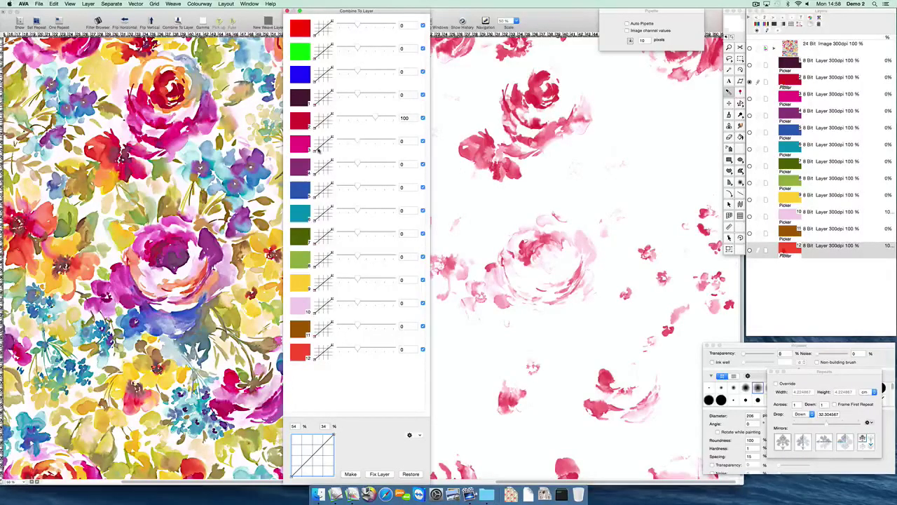
left_click_drag(357, 142, 347, 143)
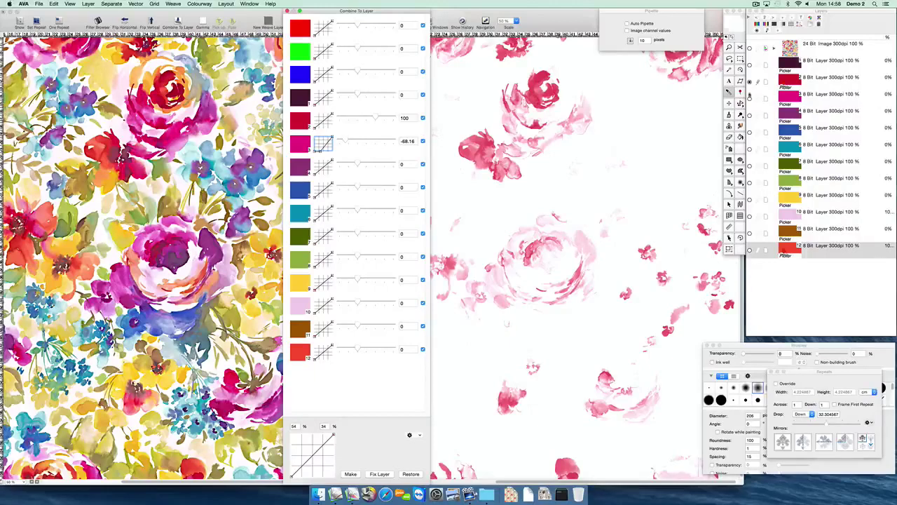
left_click(750, 97)
left_click(757, 98)
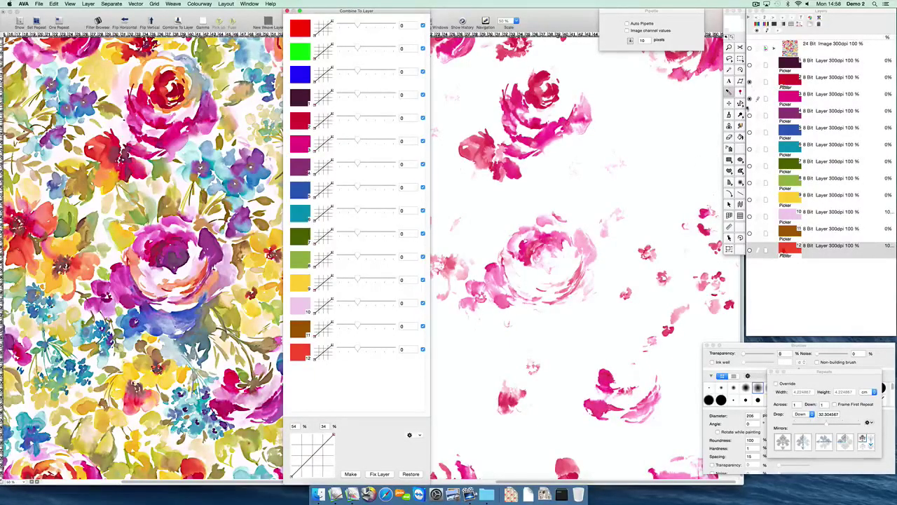
Show the dark plum and purple layers, isolate the purple, and recombine it from purple 100, magenta -33.5 and crimson -14.36
left_click(749, 64)
left_click(749, 116)
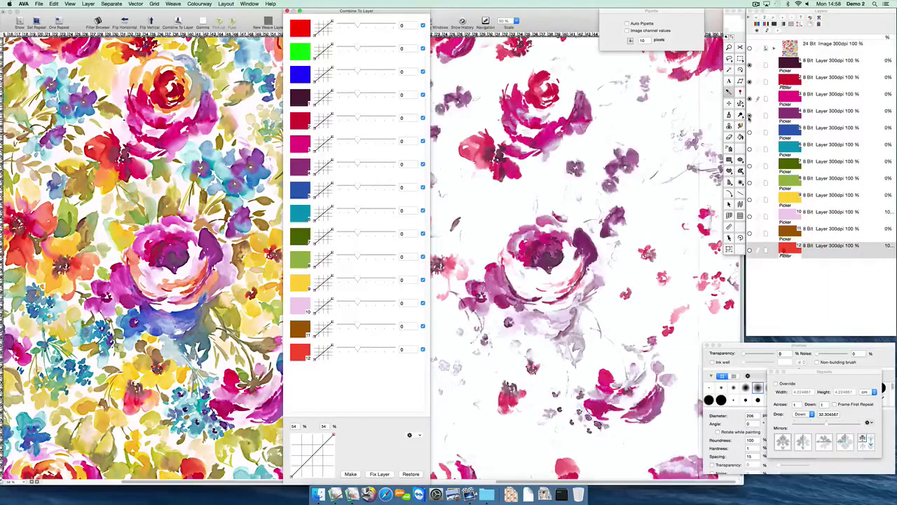
left_click(758, 116)
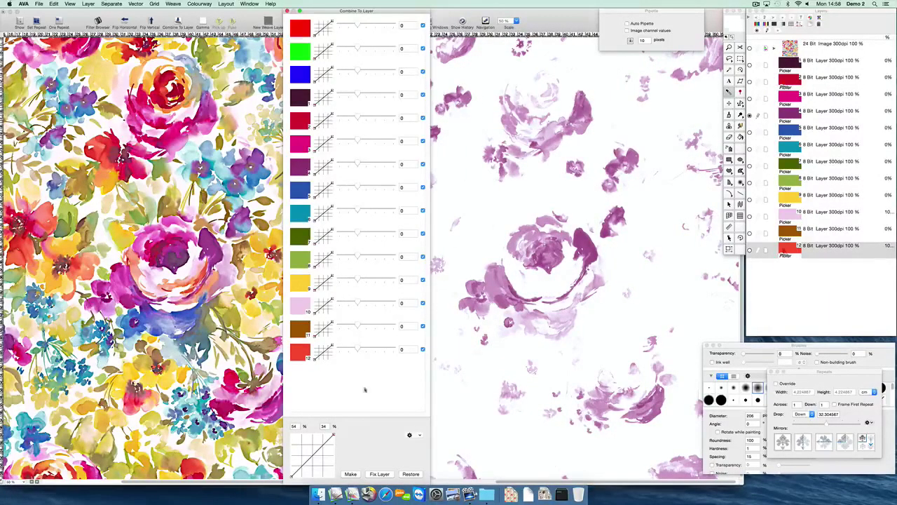
left_click(351, 474)
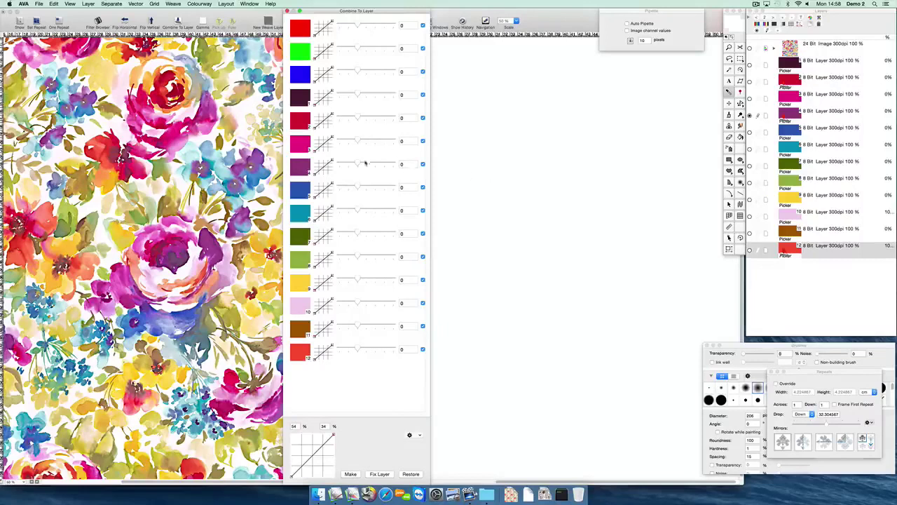
left_click_drag(364, 164, 353, 118)
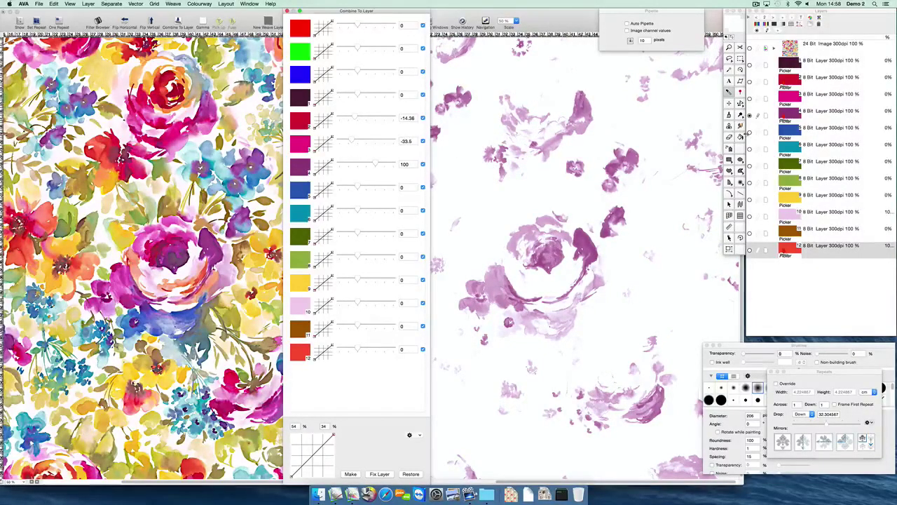
Compare the blue layer with the purple, isolate it, and recombine it from blue 102.1, purple -31.89 and magenta -14.93
left_click(749, 132)
left_click(749, 132)
left_click(749, 133)
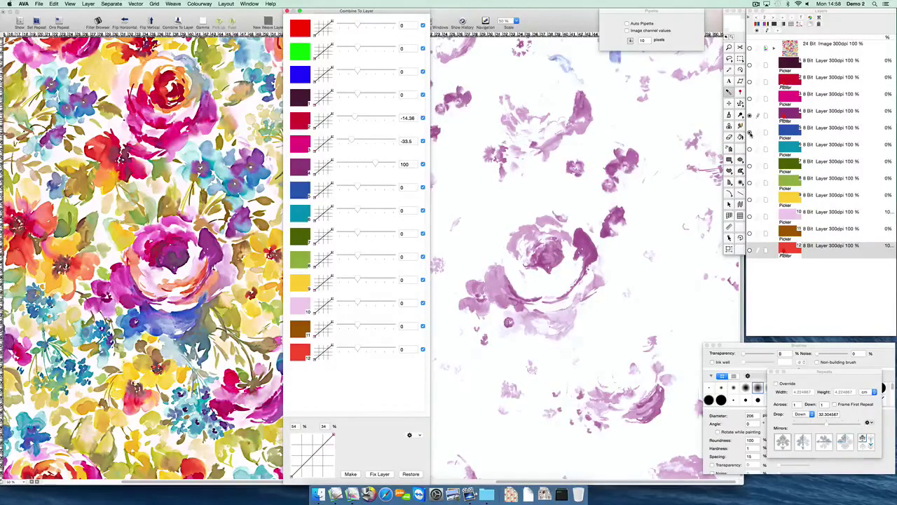
left_click(749, 132)
left_click(749, 133)
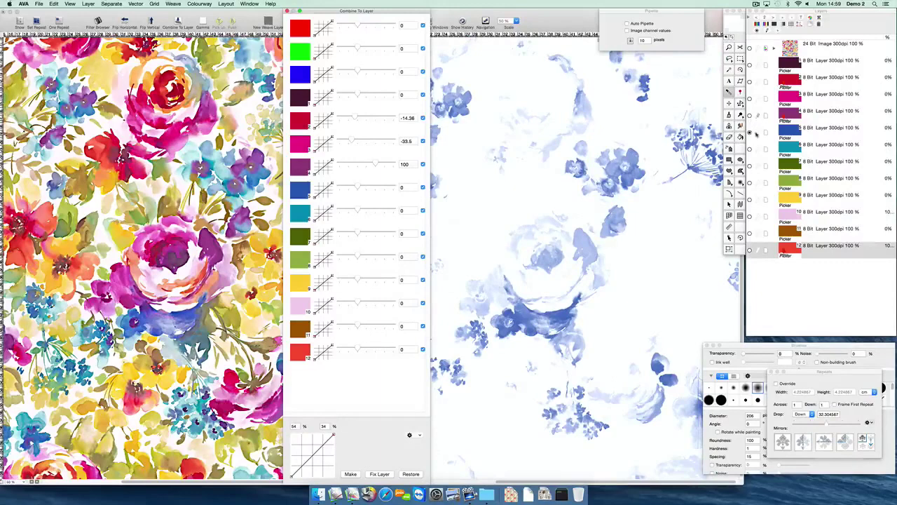
left_click(757, 133)
left_click(351, 475)
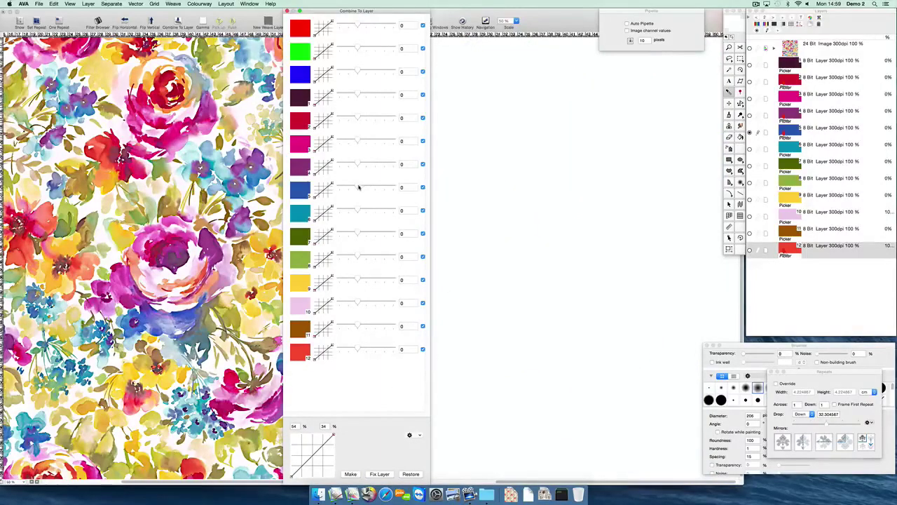
left_click_drag(360, 188, 353, 165)
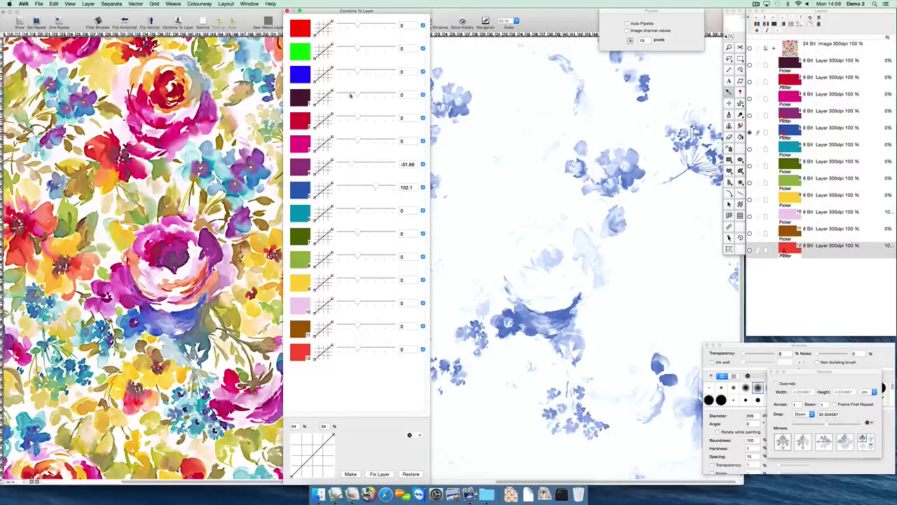
left_click_drag(358, 141, 351, 141)
Show the teal, green and remaining strong colour layers together and switch the yellow on and off to examine its overlap with the light green
left_click(750, 149)
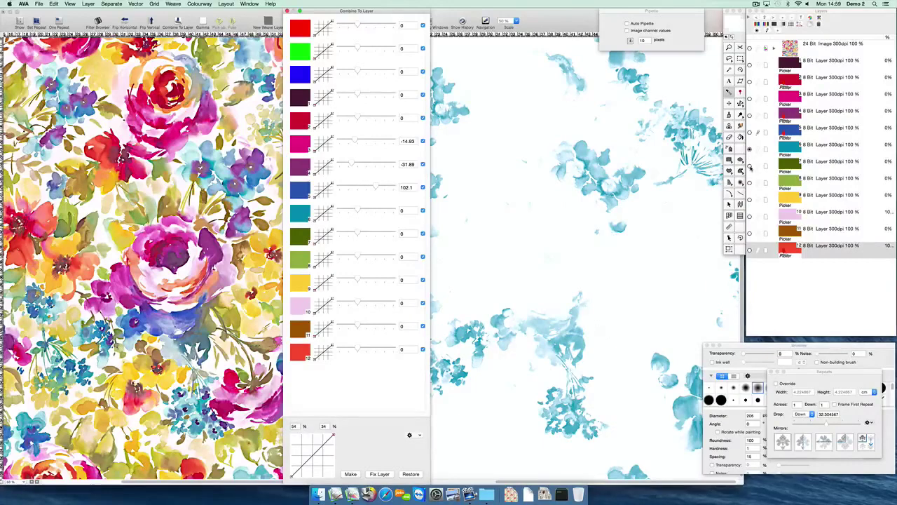
left_click(750, 165)
left_click(749, 182)
left_click_drag(750, 132, 749, 66)
left_click(750, 250)
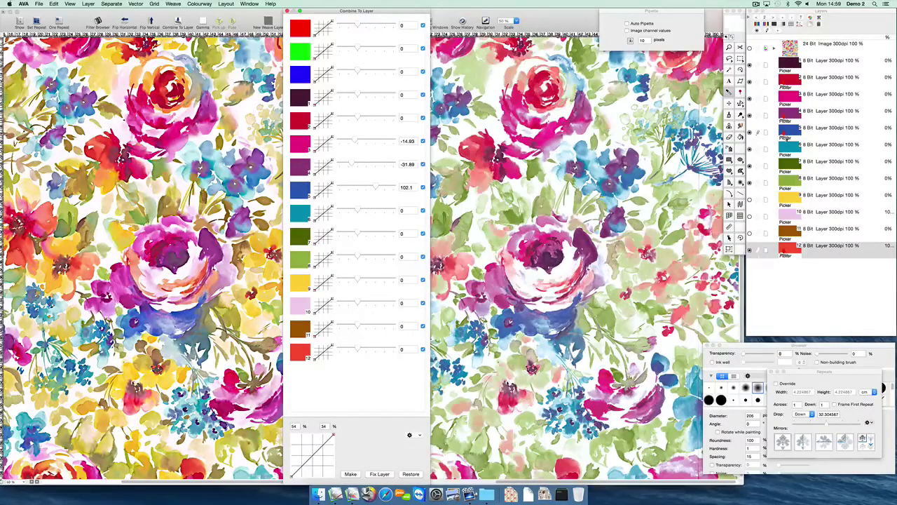
left_click(749, 200)
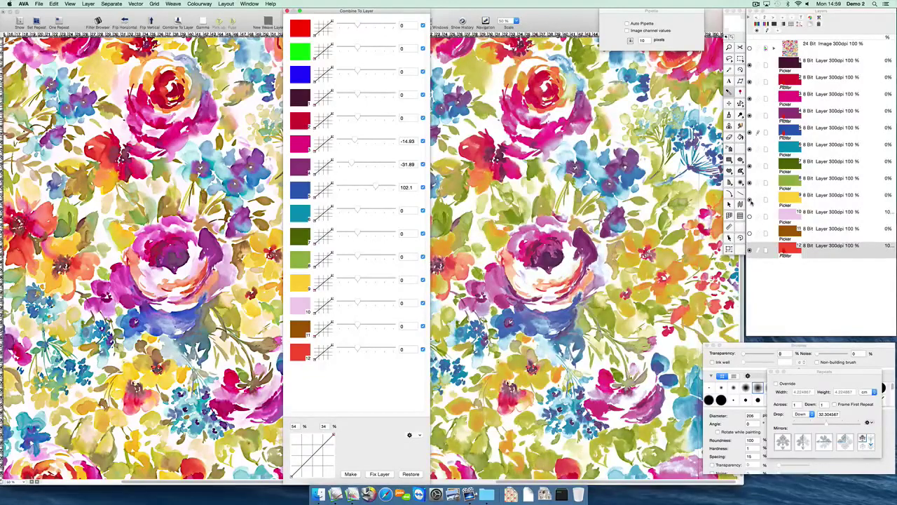
left_click(750, 199)
Isolate the light green layer and recombine it from light green 100 and yellow -52.47, bending the yellow's tone curve downwards
left_click(757, 185)
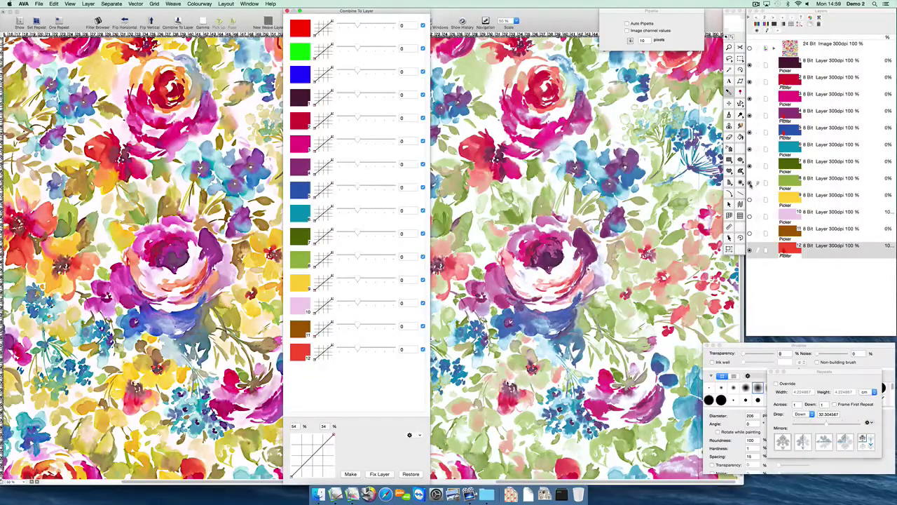
left_click(751, 184, "alt")
left_click(356, 473)
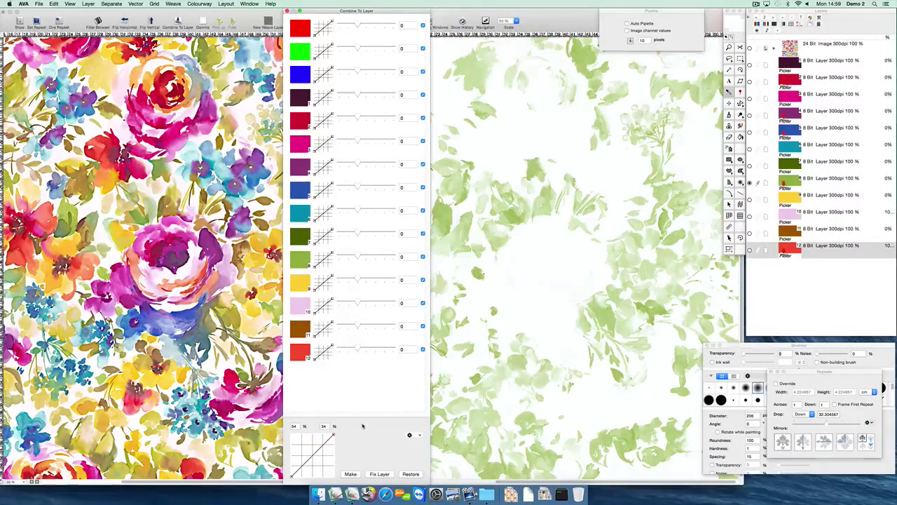
left_click_drag(358, 257, 353, 281)
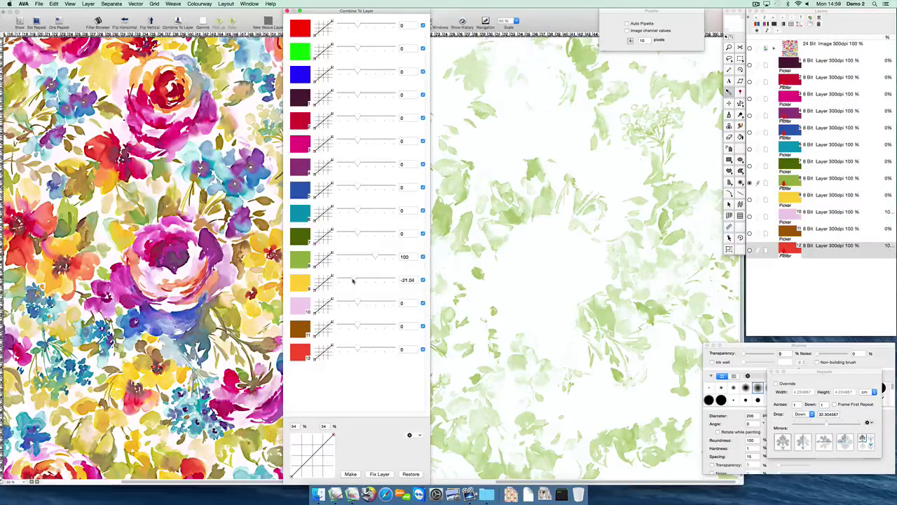
left_click(326, 281)
left_click_drag(354, 281, 351, 283)
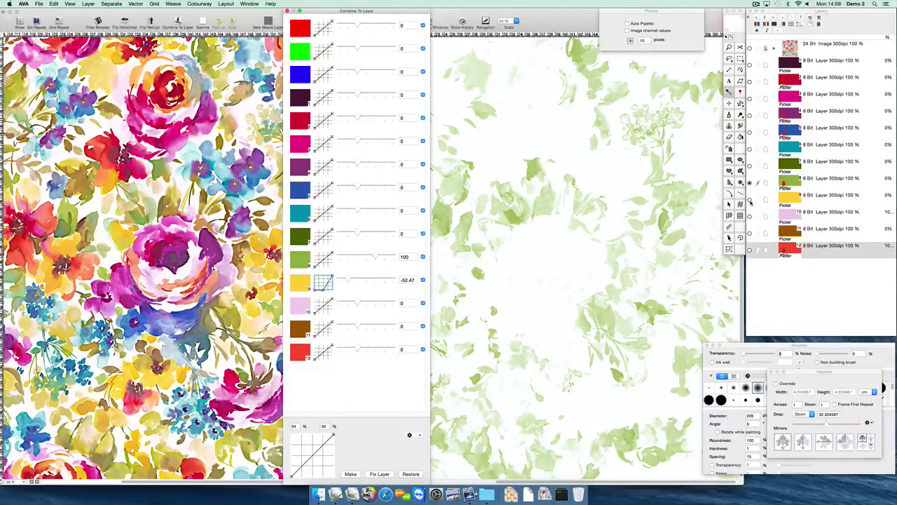
Show all the colour layers with the recombined light green and switch the brown layer off and on to examine its effect
left_click(749, 199)
left_click_drag(750, 66, 752, 171)
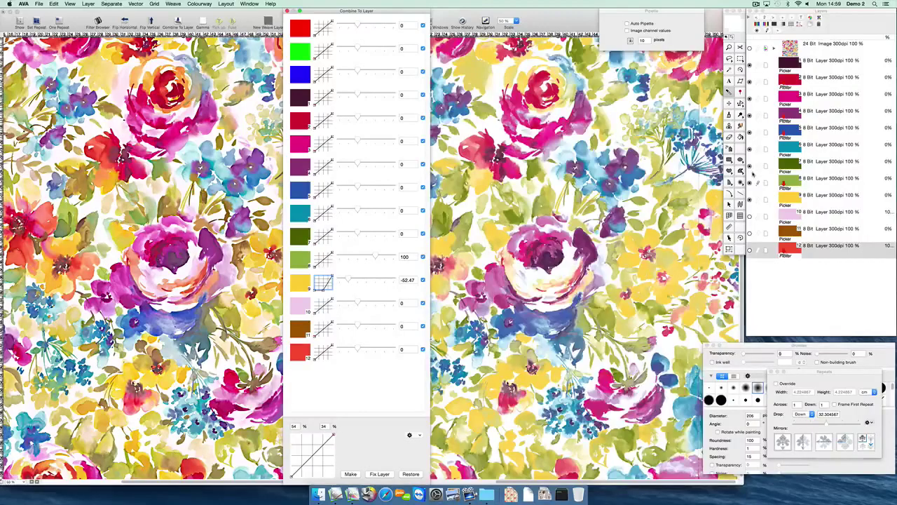
left_click_drag(751, 217, 751, 250)
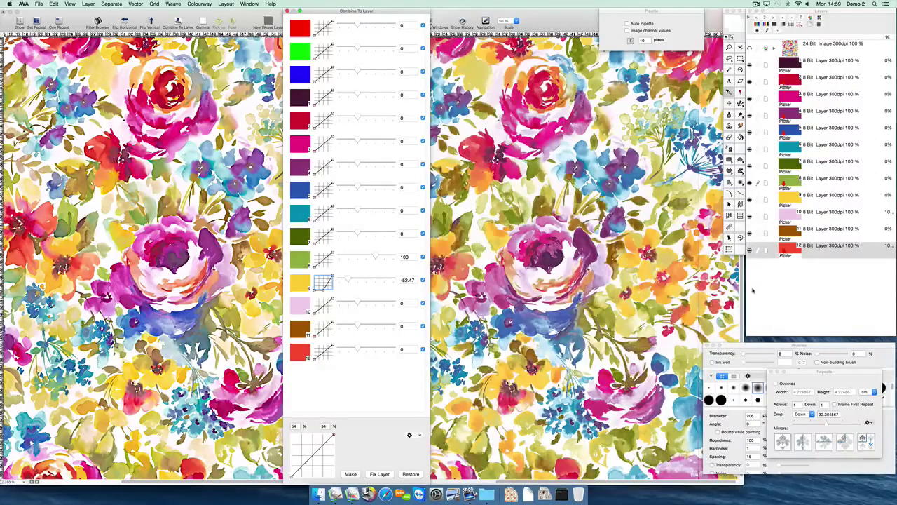
left_click(750, 234)
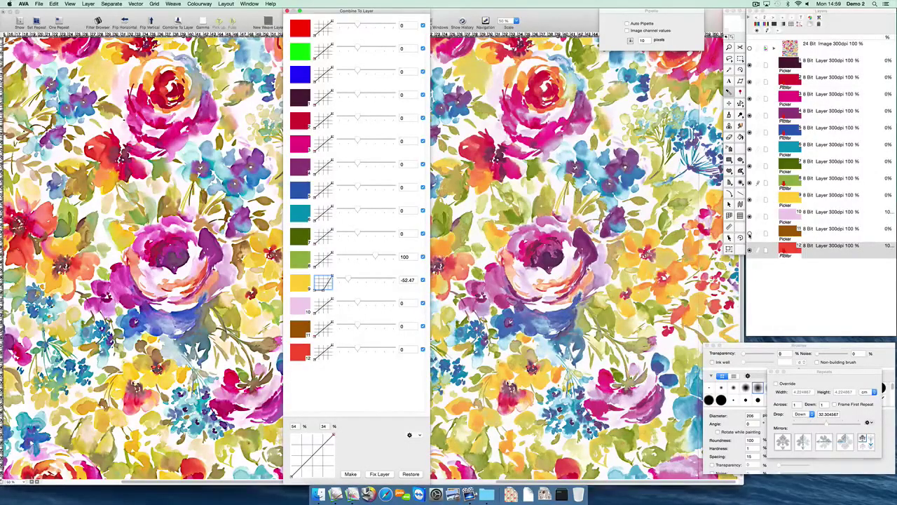
left_click(750, 235)
left_click(751, 234)
left_click(750, 234)
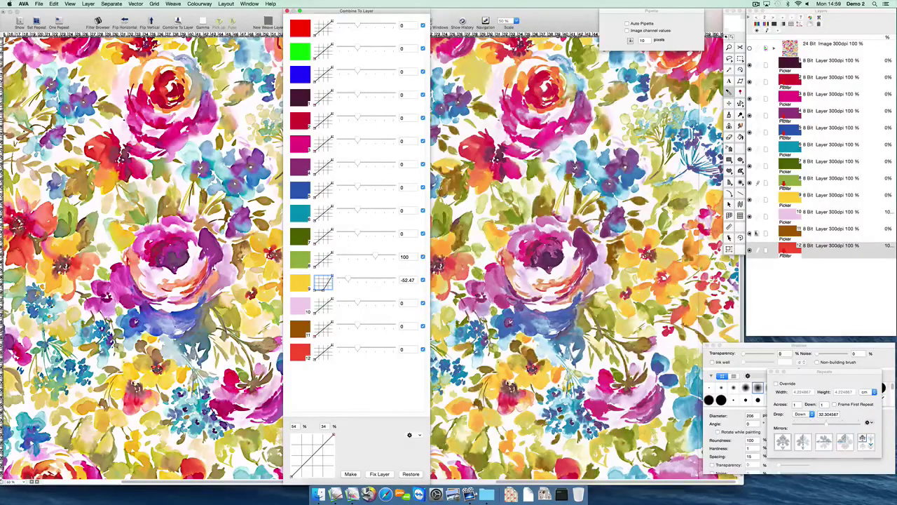
Change the brown layer's colour to a lighter orange-brown, about Lab 53, 18, 41, and move the Combine To Layer window off the separated design
double_click(789, 232)
left_click_drag(749, 120, 749, 116)
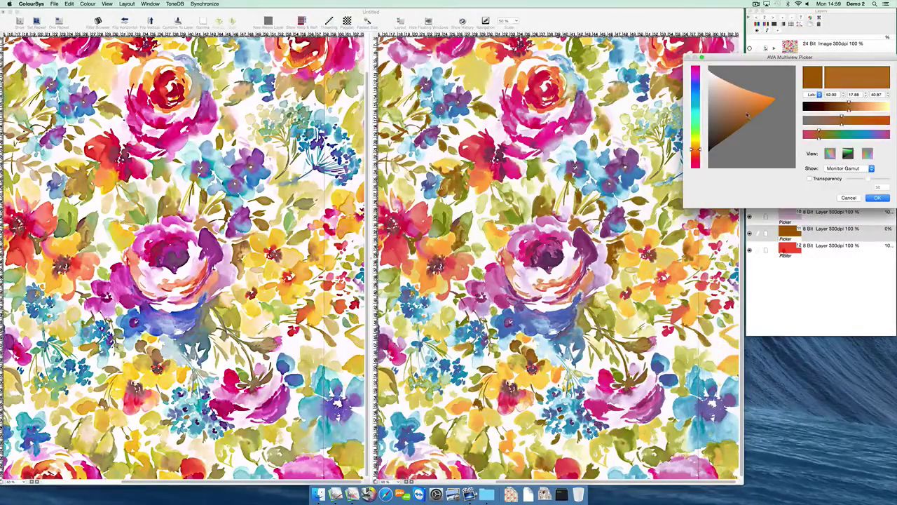
key("Return")
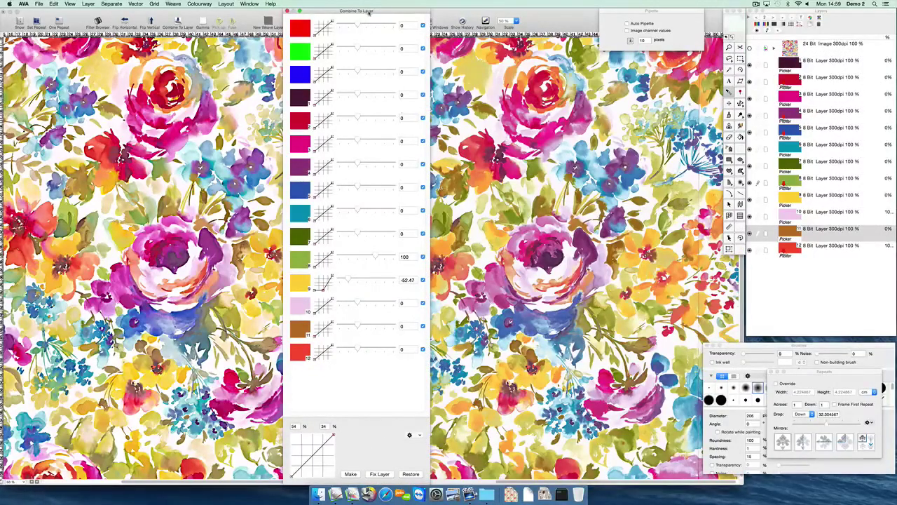
left_click_drag(369, 12, 284, 9)
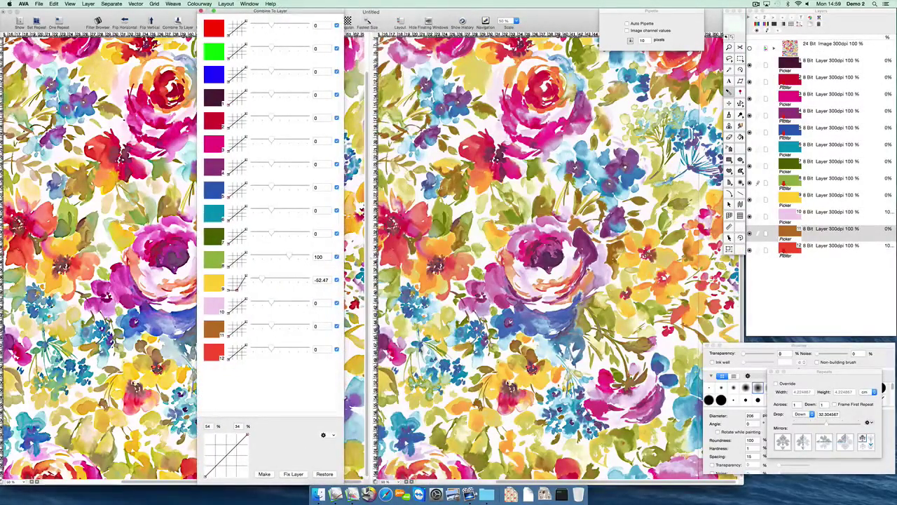
left_click(404, 342)
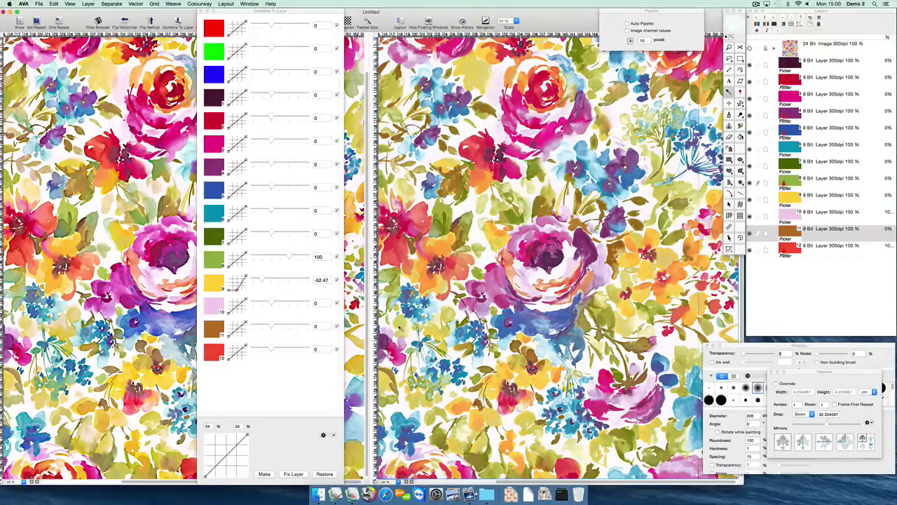
left_click(756, 3)
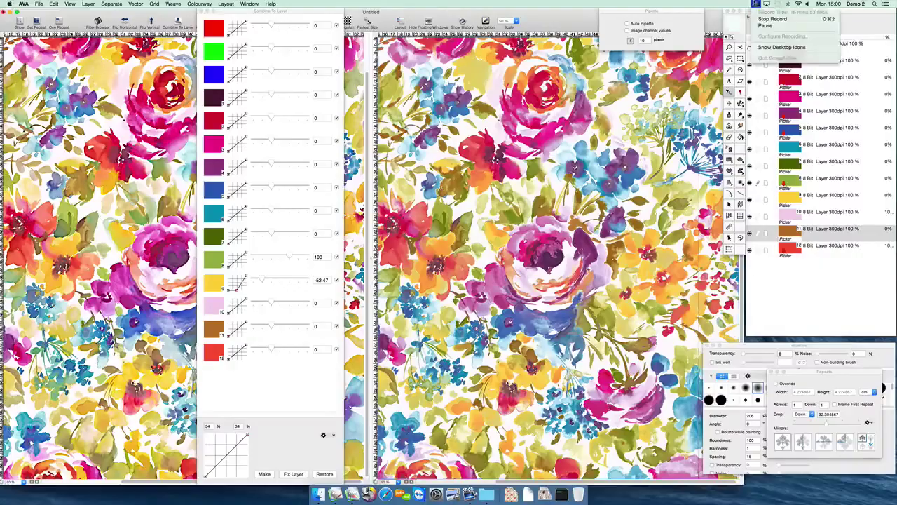